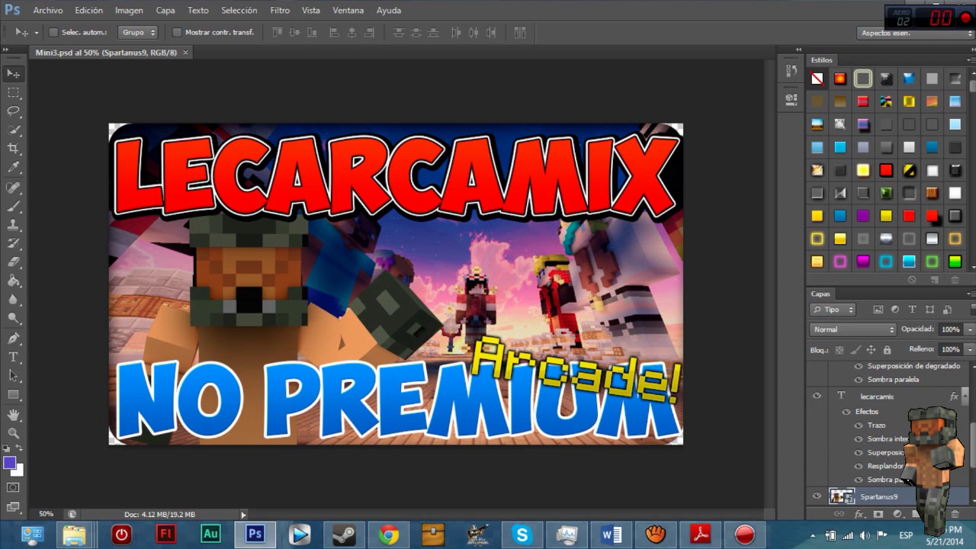
pyautogui.scroll(-3, 973, 479)
pyautogui.scroll(1, 823, 395)
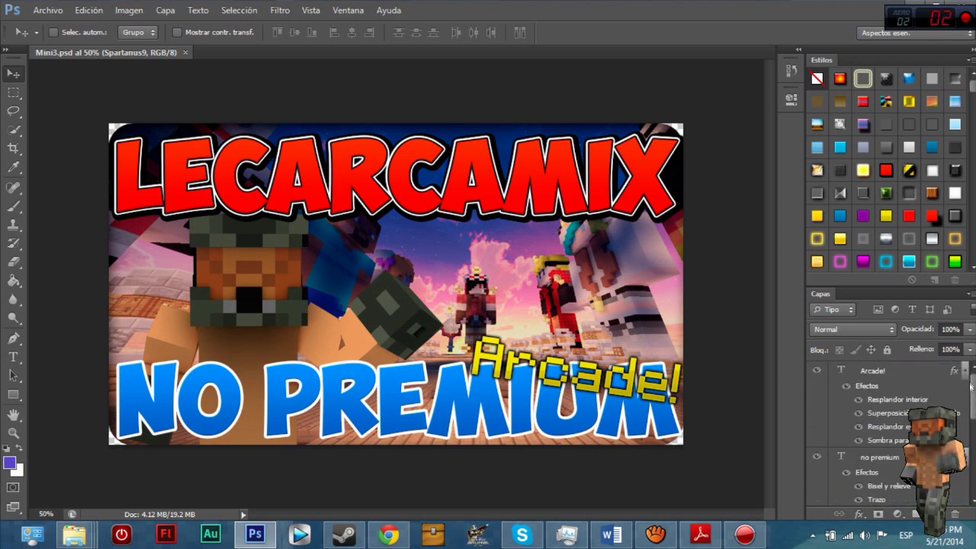
pyautogui.scroll(-1, 822, 395)
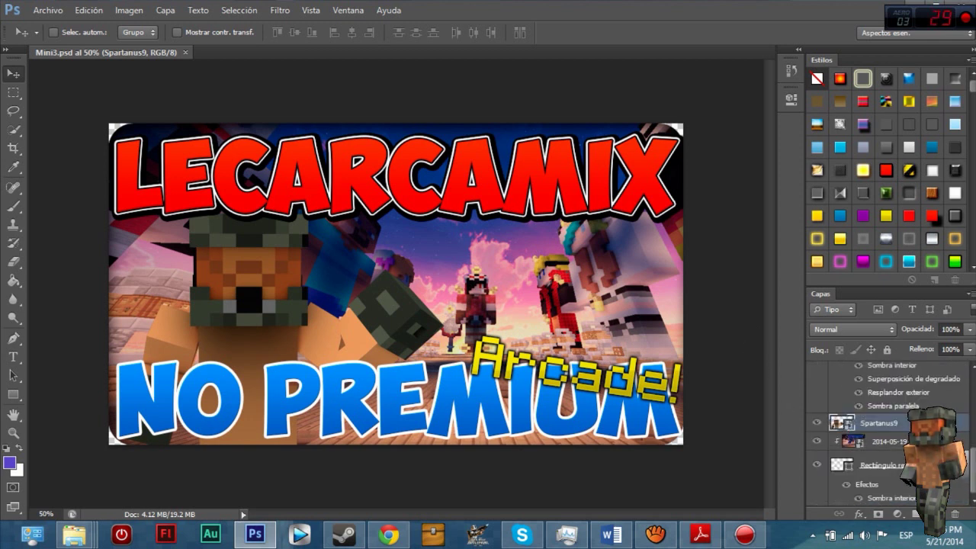
pyautogui.scroll(5, 972, 470)
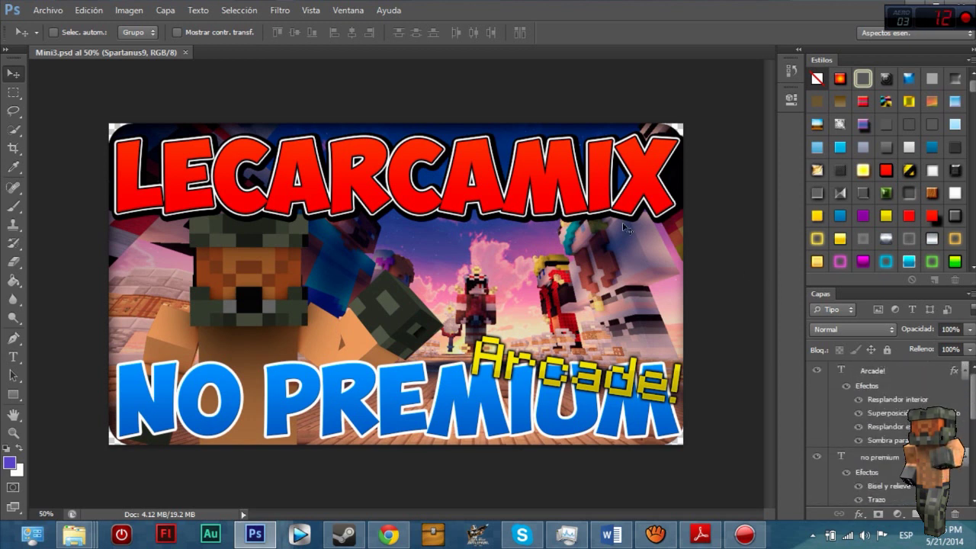
# Start a new document using the Mini2 preset, 1600 × 900 pixels with transparent background contents.
pyautogui.click(47, 10)
pyautogui.click(46, 26)
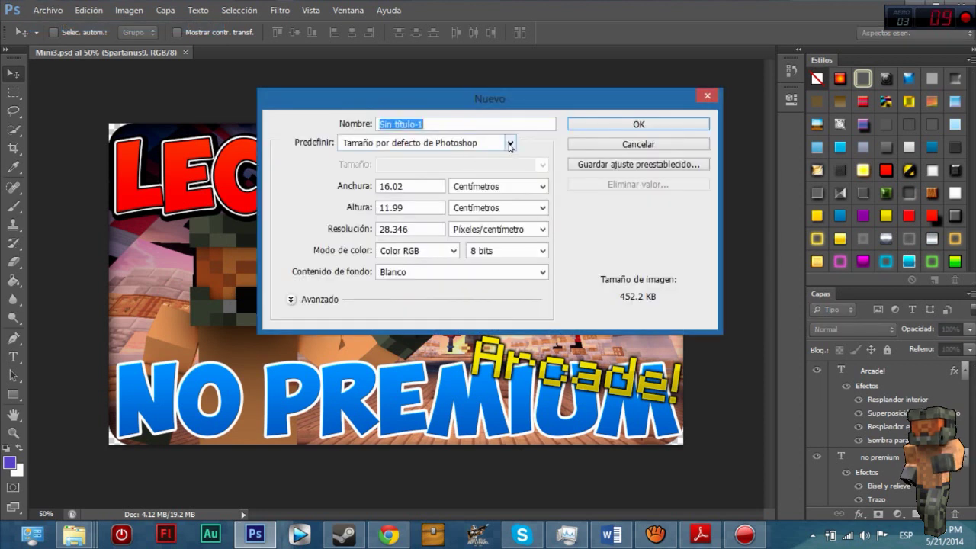
pyautogui.click(541, 187)
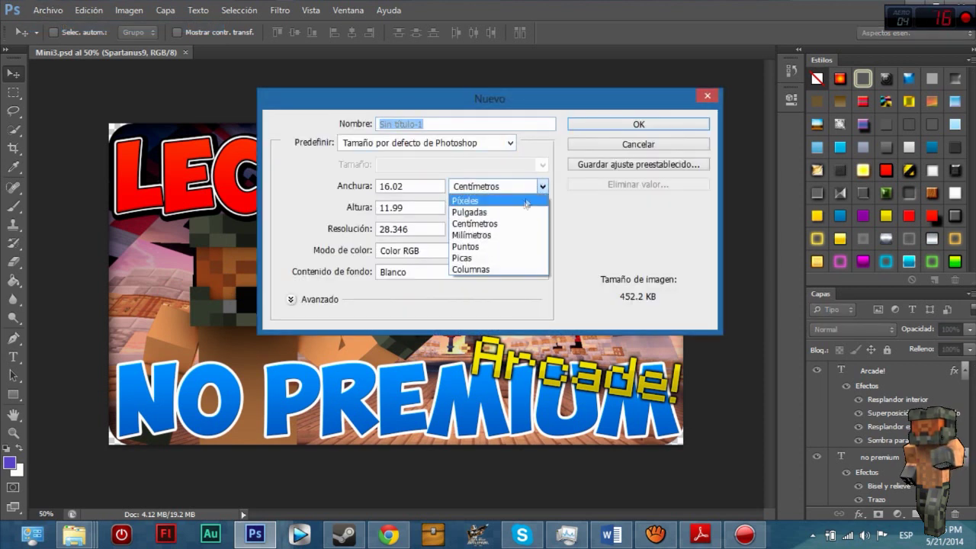
pyautogui.click(498, 200)
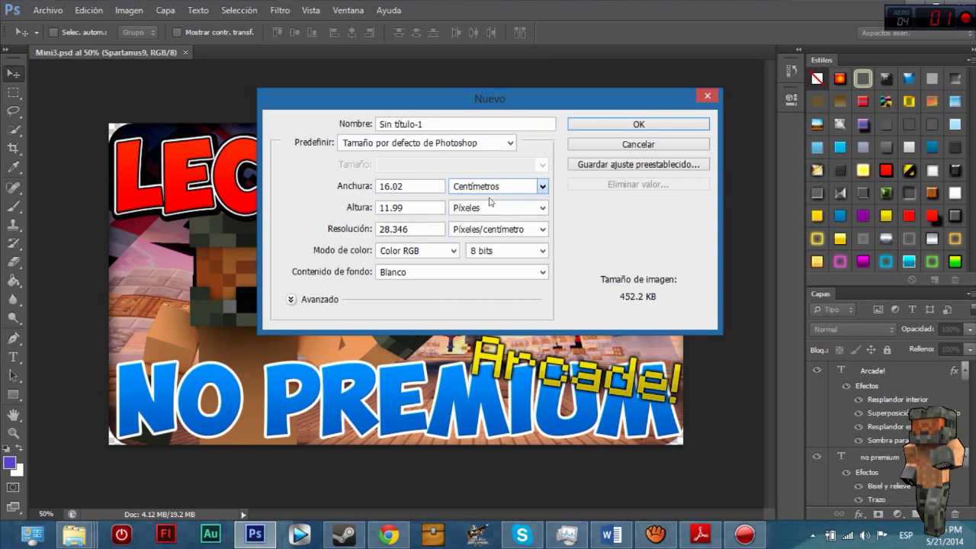
pyautogui.click(499, 148)
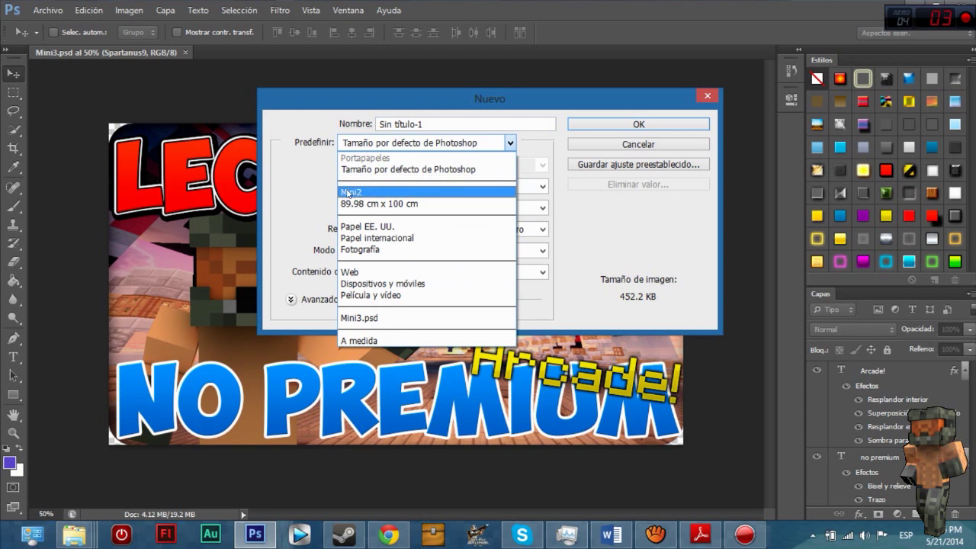
pyautogui.click(351, 194)
# Review the width, height, units and preset selection in the new document settings.
pyautogui.doubleClick(404, 185)
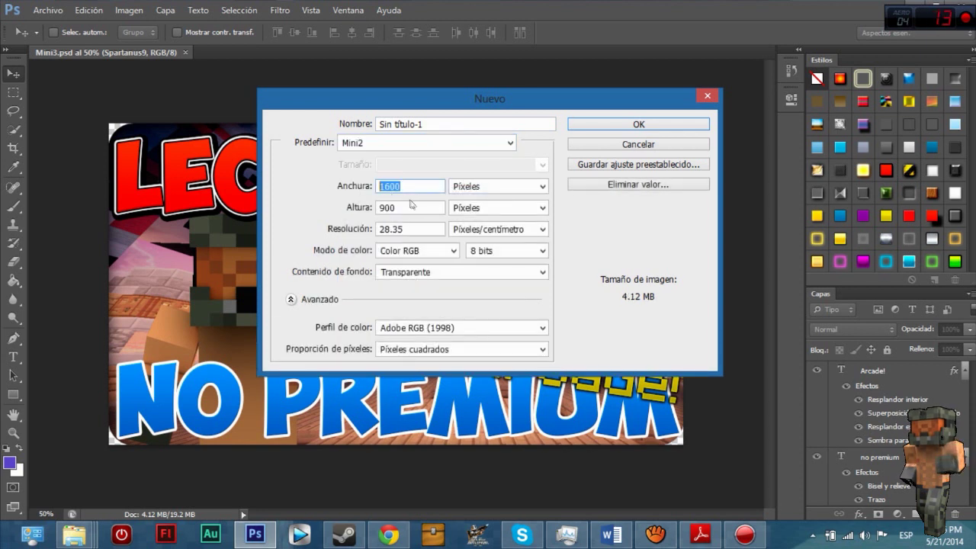
pyautogui.doubleClick(392, 207)
pyautogui.doubleClick(406, 186)
pyautogui.doubleClick(406, 207)
pyautogui.click(449, 208)
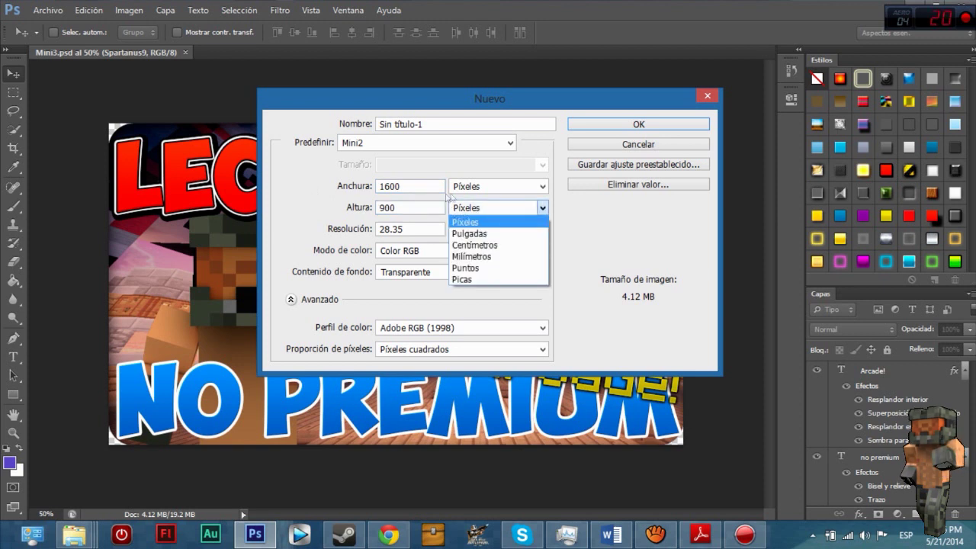
pyautogui.click(576, 226)
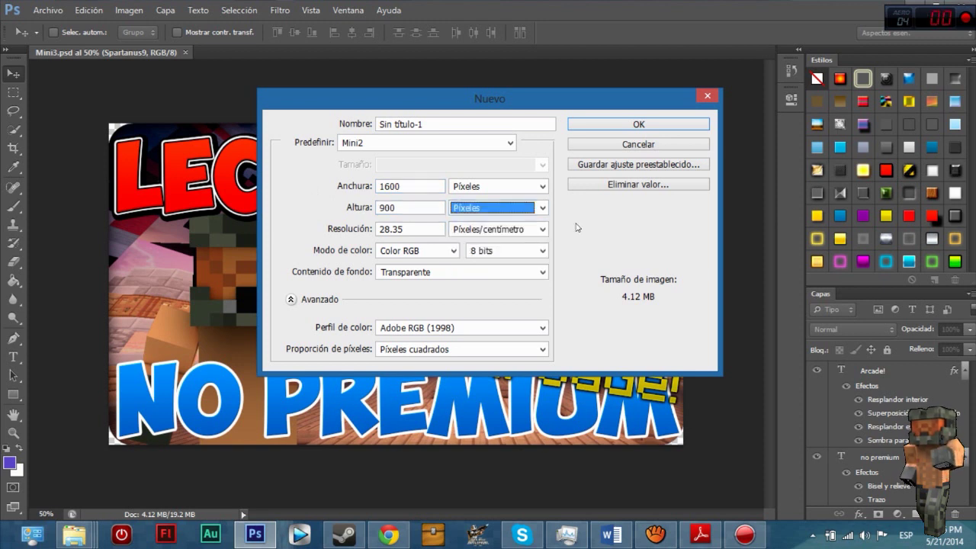
pyautogui.hotkey('shift', 'Tab')
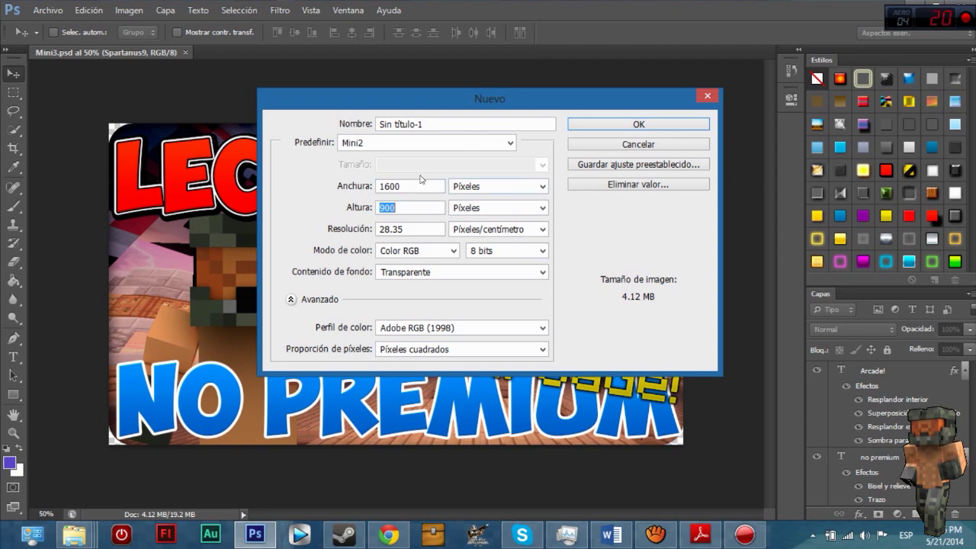
pyautogui.click(381, 142)
pyautogui.click(377, 145)
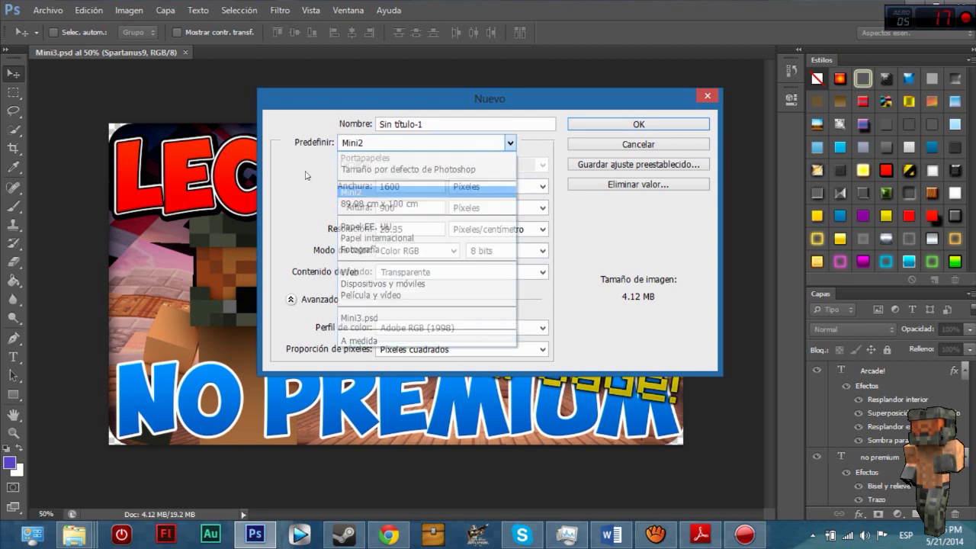
pyautogui.moveTo(436, 189); pyautogui.dragTo(381, 153)
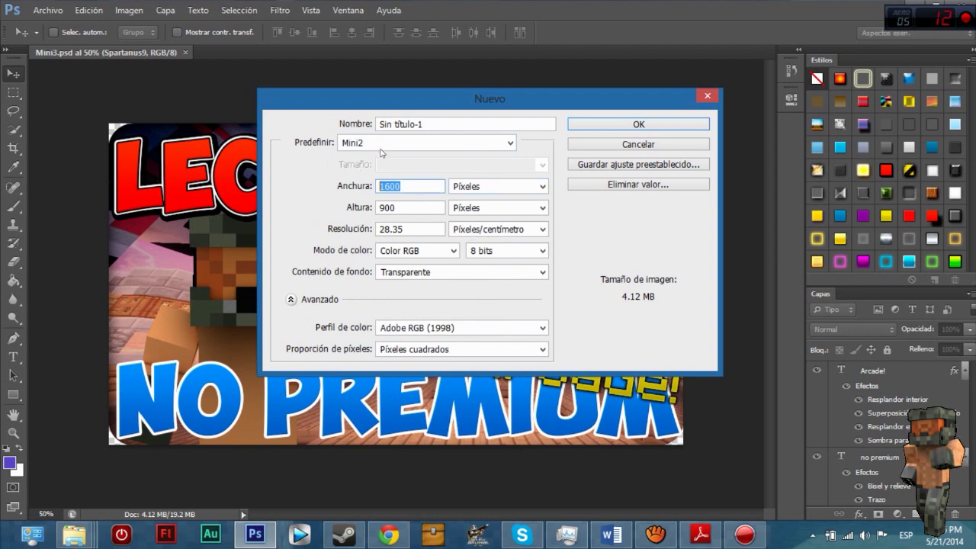
pyautogui.press('Tab')
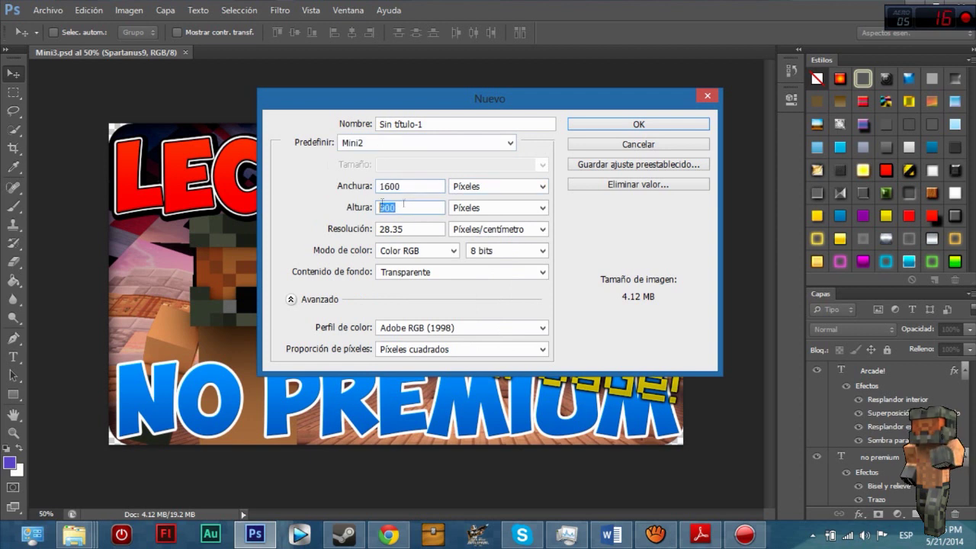
pyautogui.click(645, 164)
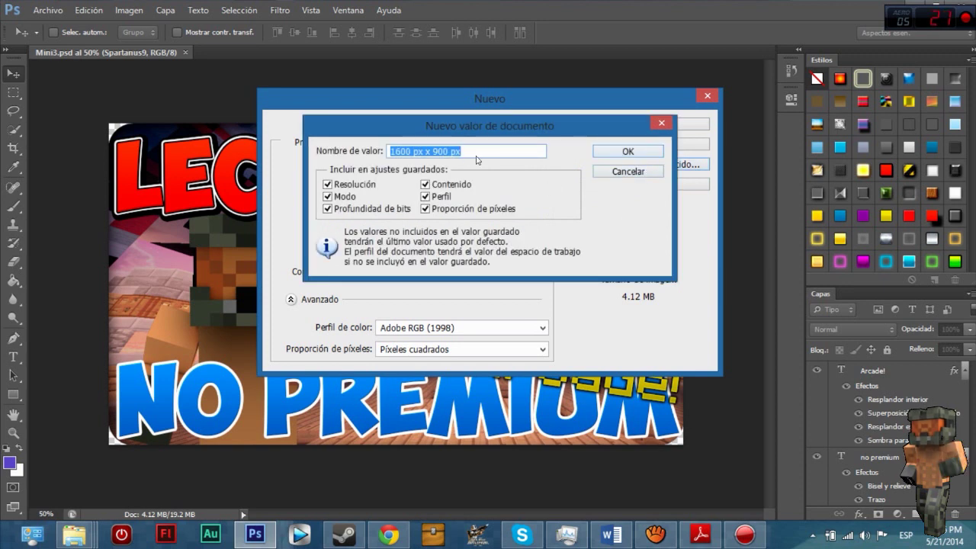
pyautogui.write('awdawdadawd')
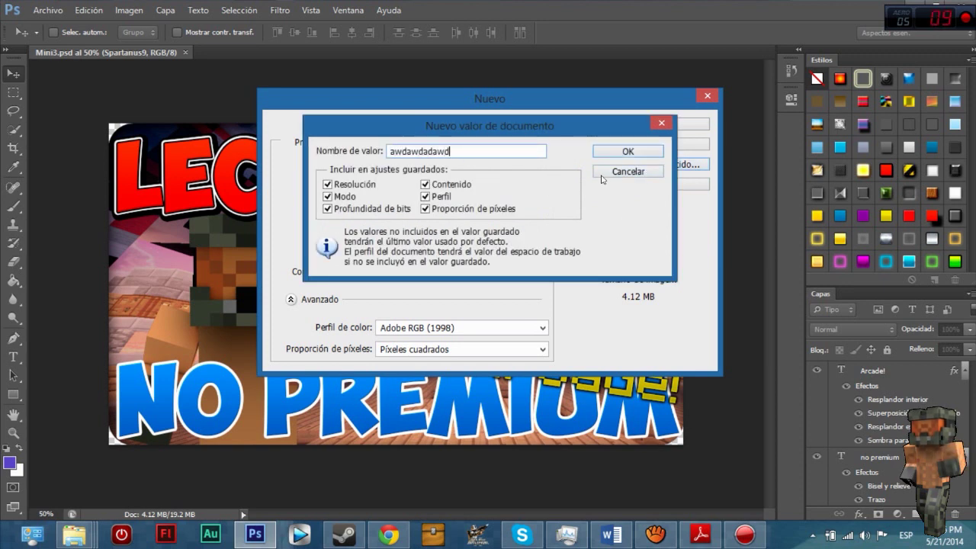
pyautogui.click(604, 174)
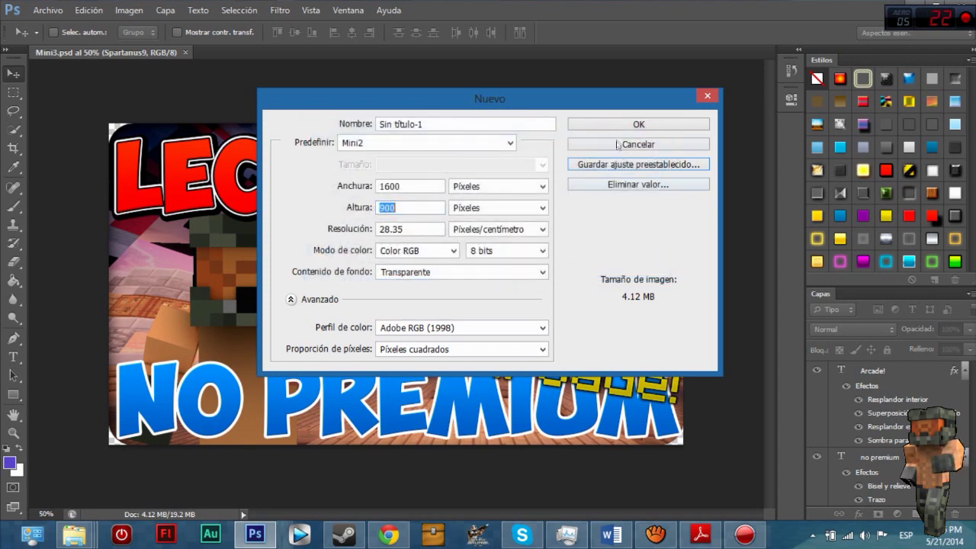
# Create the 1600 × 900 px transparent document and activate the Rounded Rectangle tool.
pyautogui.click(633, 124)
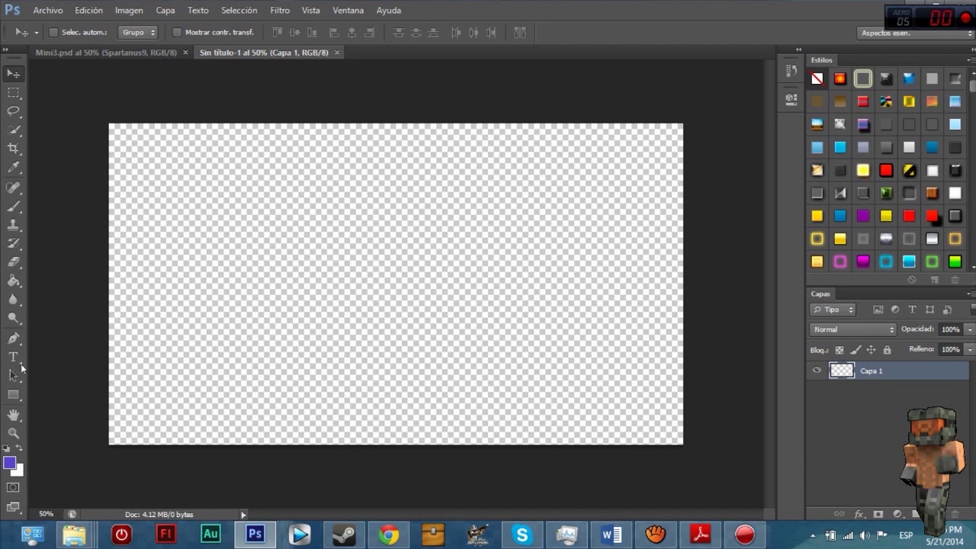
pyautogui.click(13, 395)
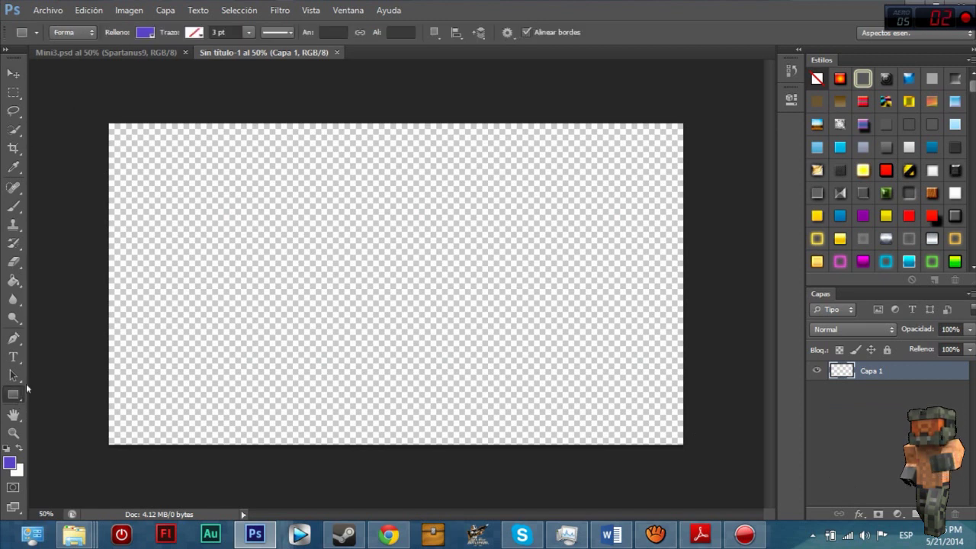
pyautogui.click(13, 397)
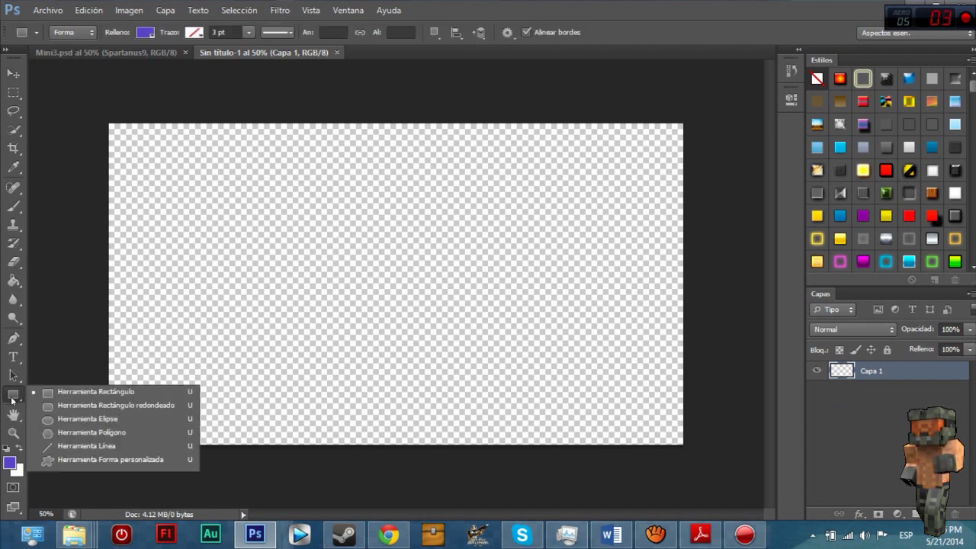
pyautogui.click(76, 407)
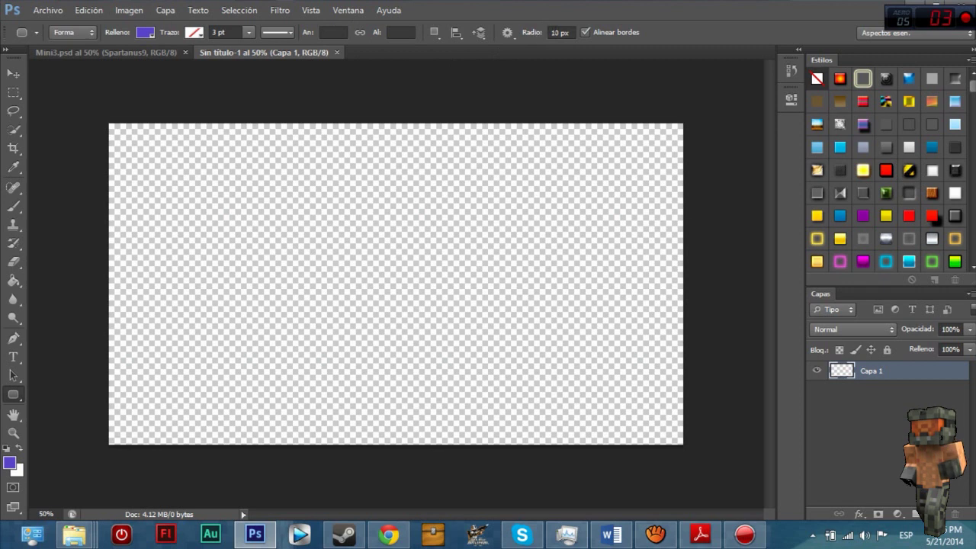
# Try test rounded rectangles with corner radii of 10 px and 136 px, undoing each one.
pyautogui.moveTo(202, 173); pyautogui.dragTo(514, 338)
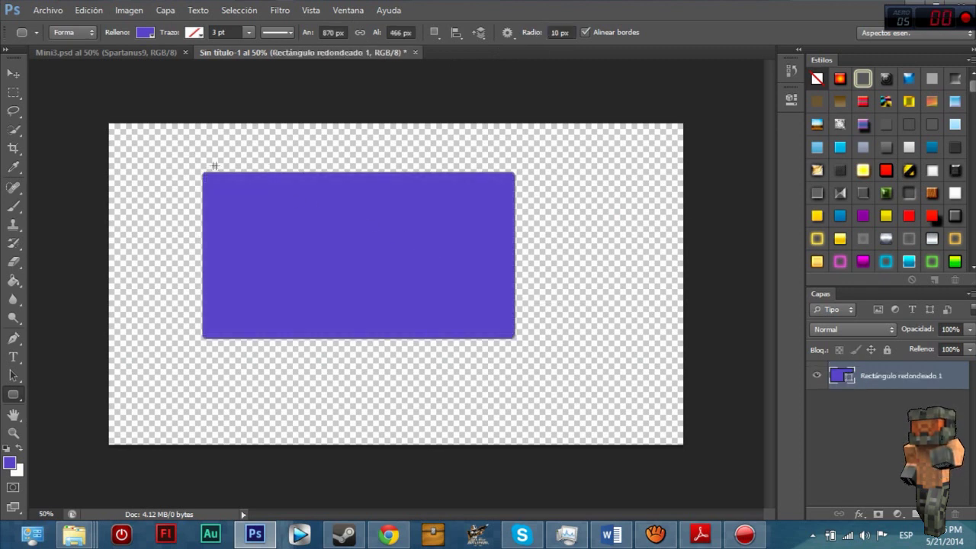
pyautogui.hotkey('ctrl', 'z')
pyautogui.click(560, 32)
pyautogui.write('136')
pyautogui.press('Return')
pyautogui.moveTo(230, 206); pyautogui.dragTo(543, 340)
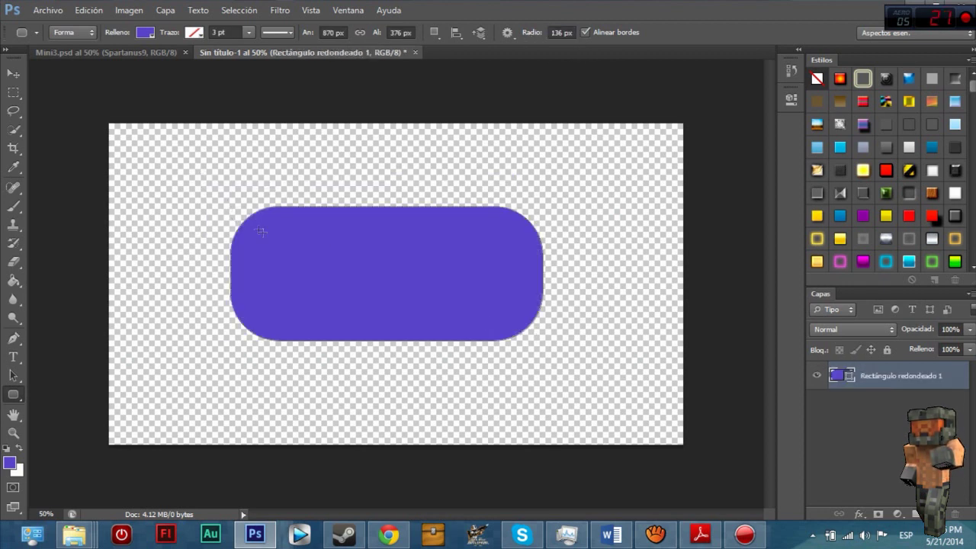
pyautogui.hotkey('ctrl', 'z')
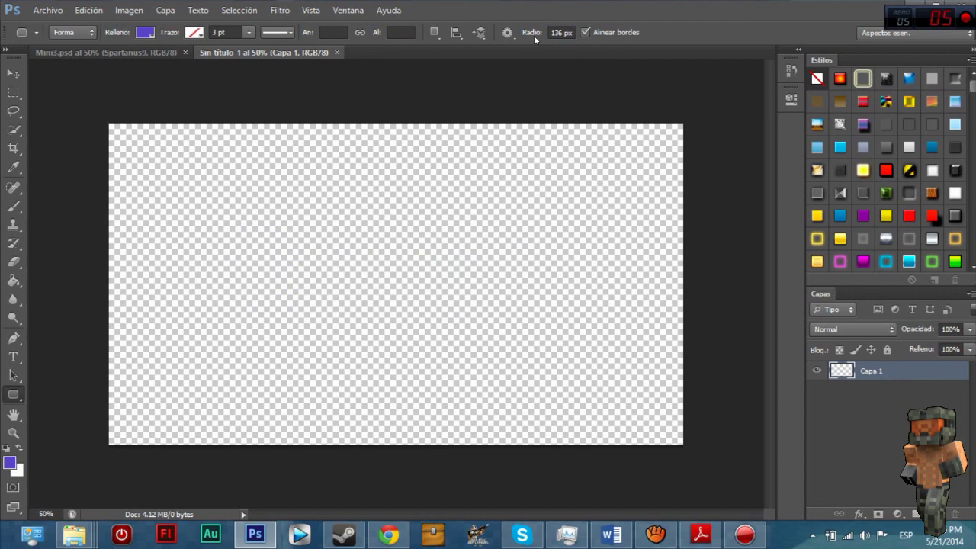
# Try reduced corner radii with two more test rounded rectangles, undoing each one.
pyautogui.click(532, 32)
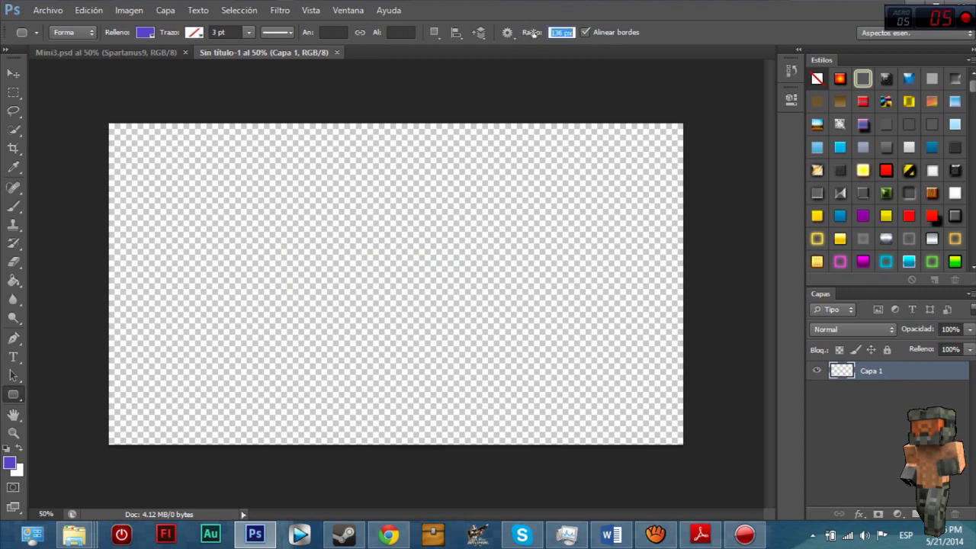
pyautogui.moveTo(522, 33); pyautogui.dragTo(485, 33)
pyautogui.moveTo(257, 202); pyautogui.dragTo(622, 371)
pyautogui.hotkey('ctrl', 'z')
pyautogui.moveTo(534, 32); pyautogui.dragTo(519, 32)
pyautogui.moveTo(311, 209); pyautogui.dragTo(584, 382)
pyautogui.hotkey('ctrl', 'z')
# Set the rounded rectangle's corner radius to 66 px, drawing test shapes to judge it and undoing them.
pyautogui.moveTo(521, 32); pyautogui.dragTo(526, 32)
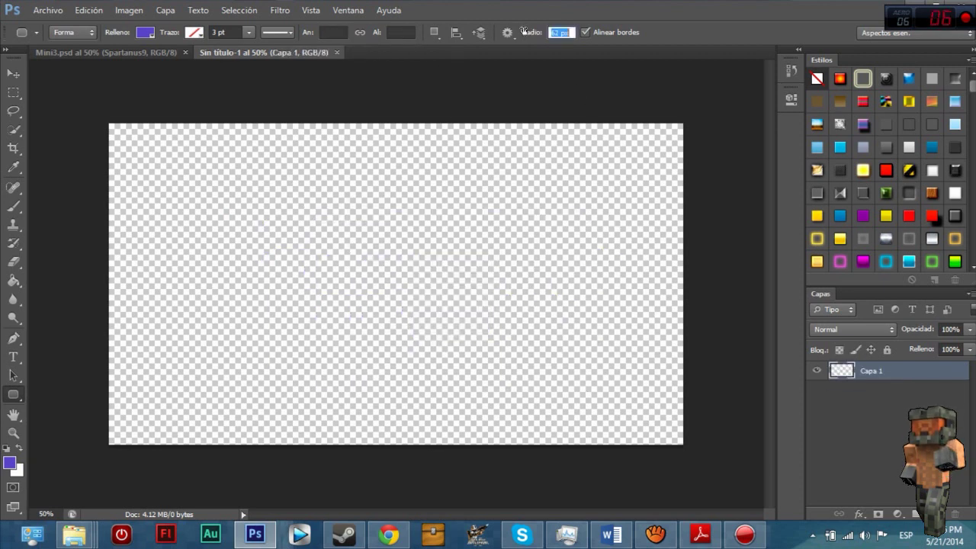
pyautogui.moveTo(152, 161); pyautogui.dragTo(617, 364)
pyautogui.hotkey('ctrl', 'z')
pyautogui.click(525, 32)
pyautogui.press('Return')
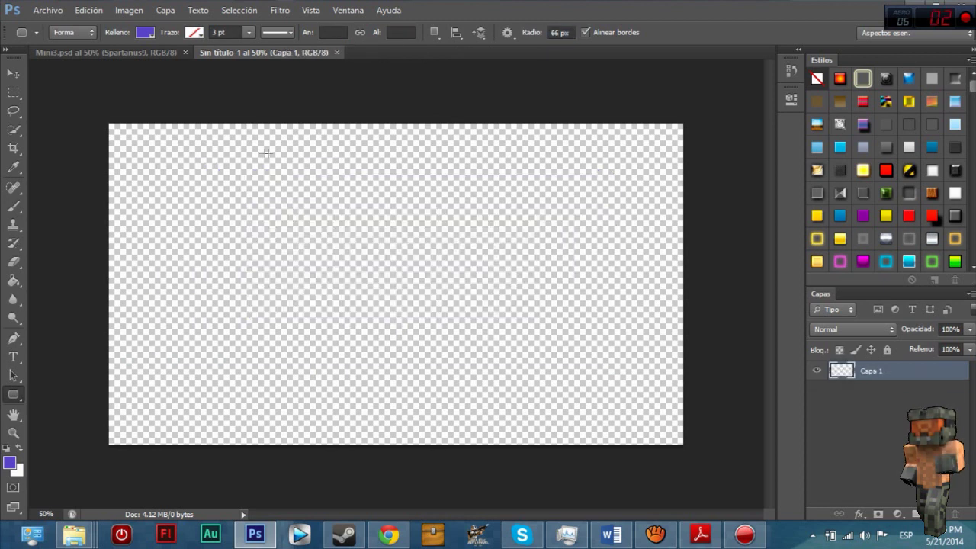
pyautogui.moveTo(111, 126); pyautogui.dragTo(673, 440)
pyautogui.hotkey('ctrl', 'z')
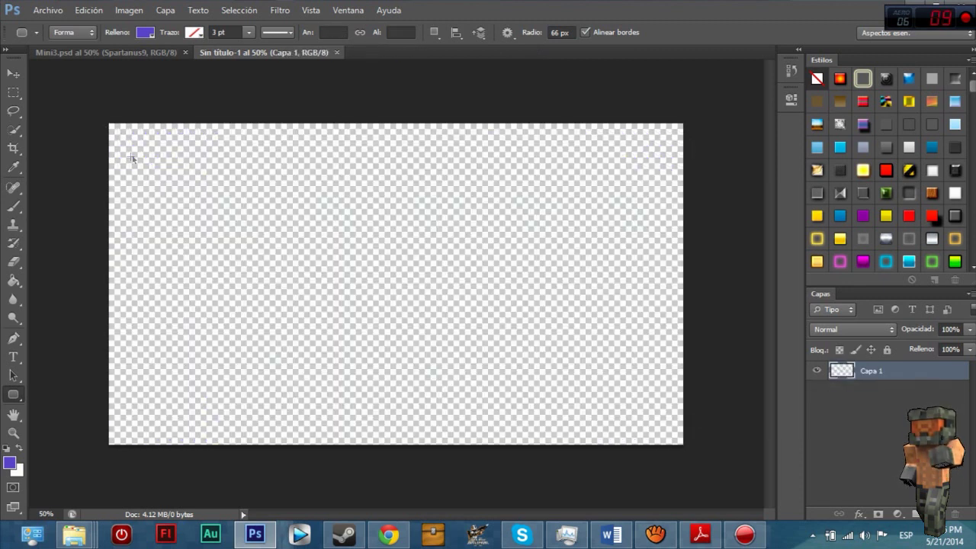
# Set the foreground color to black (000000) and draw a rounded rectangle about 1502 × 850 px from the canvas's upper-left corner.
pyautogui.click(10, 463)
pyautogui.click(297, 310)
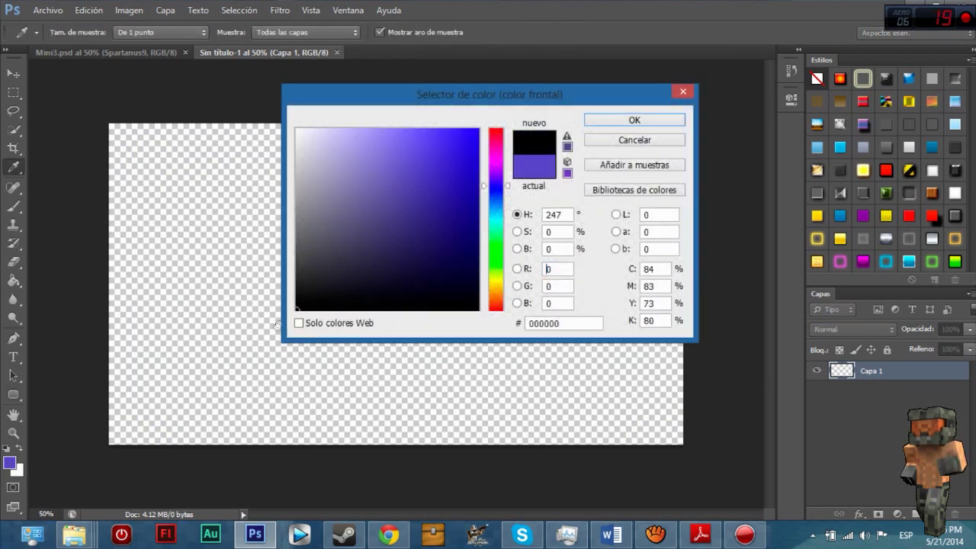
pyautogui.click(611, 126)
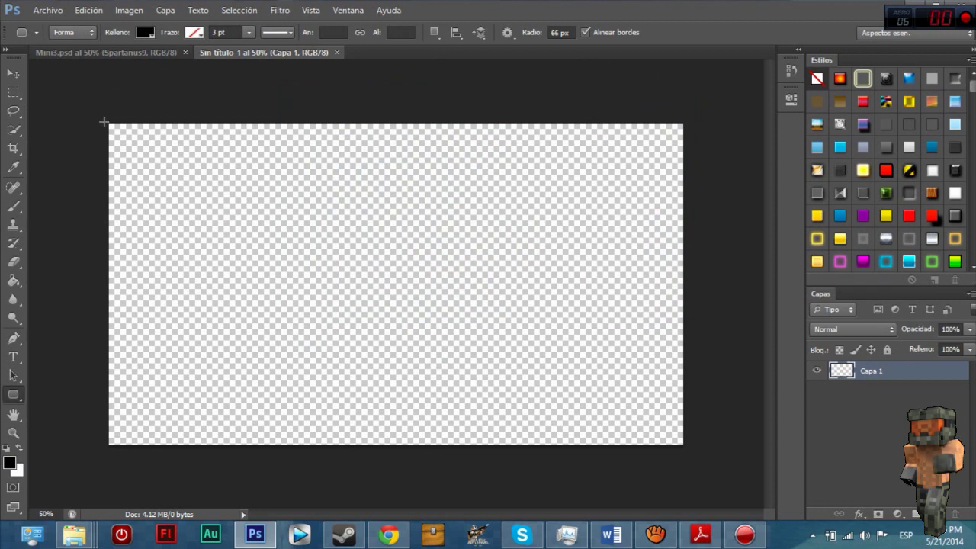
pyautogui.moveTo(103, 122); pyautogui.dragTo(646, 428)
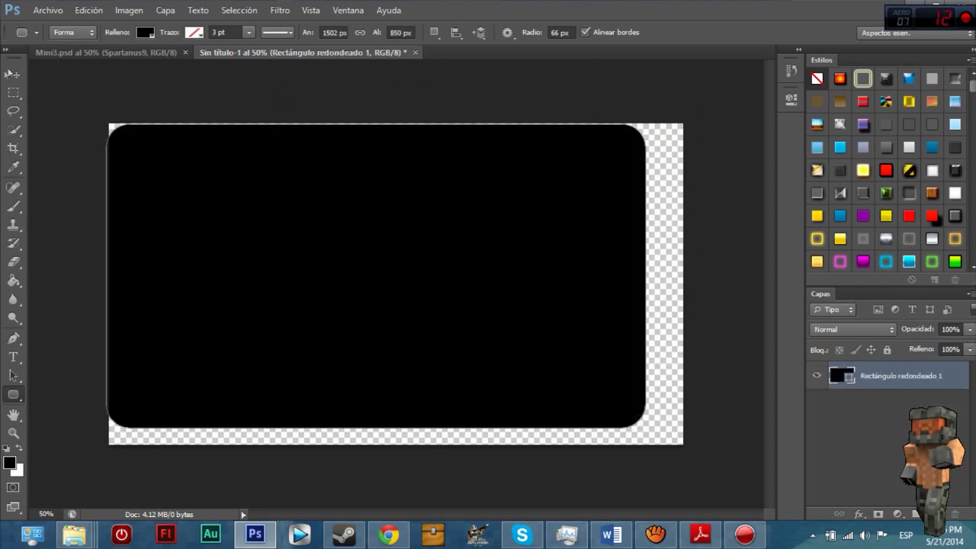
# Move the black rounded rectangle to the canvas's upper-left corner and stretch it with Free Transform to fill the whole canvas.
pyautogui.click(13, 73)
pyautogui.moveTo(232, 227)
pyautogui.mouseDown()
pyautogui.moveTo(257, 233)
pyautogui.moveTo(239, 228)
pyautogui.mouseUp()
pyautogui.hotkey('ctrl', 't')
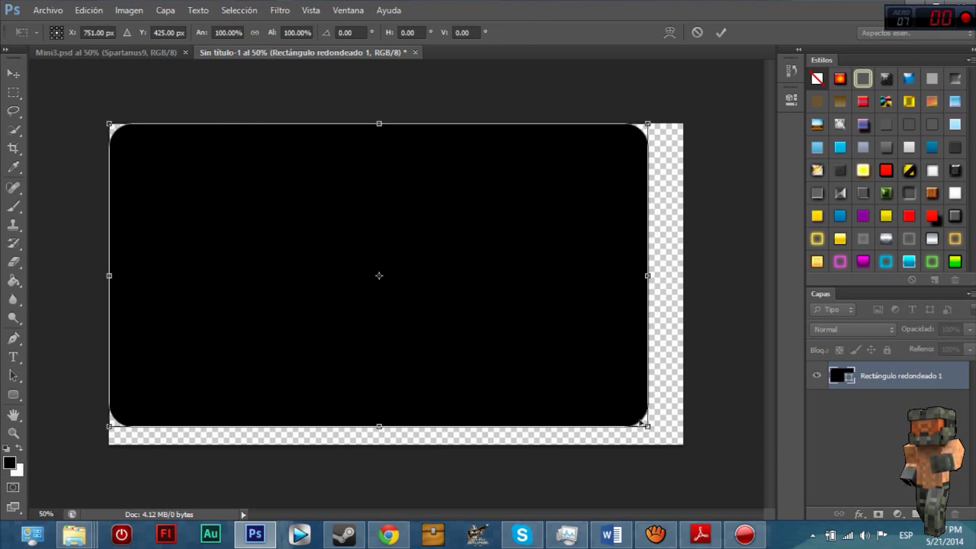
pyautogui.moveTo(643, 423); pyautogui.dragTo(679, 435)
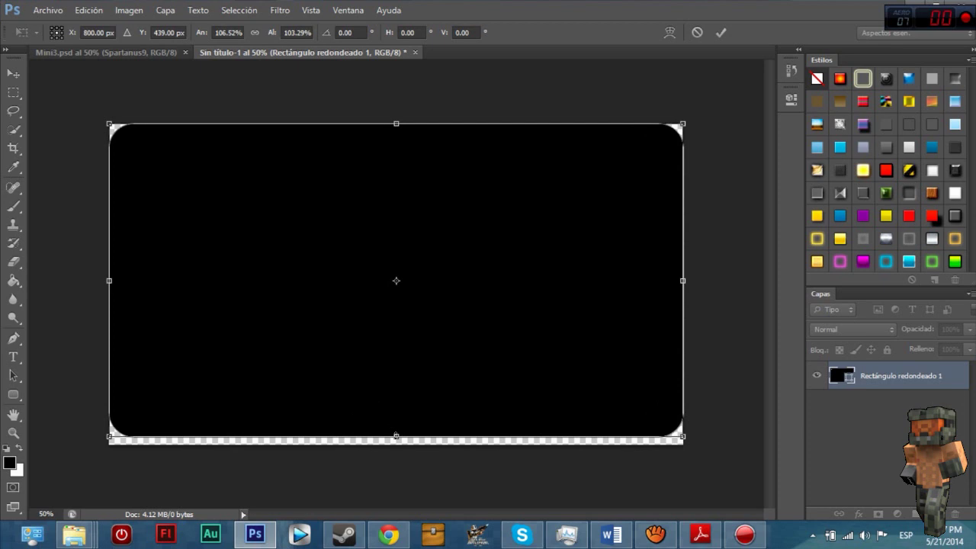
pyautogui.moveTo(396, 436); pyautogui.dragTo(396, 444)
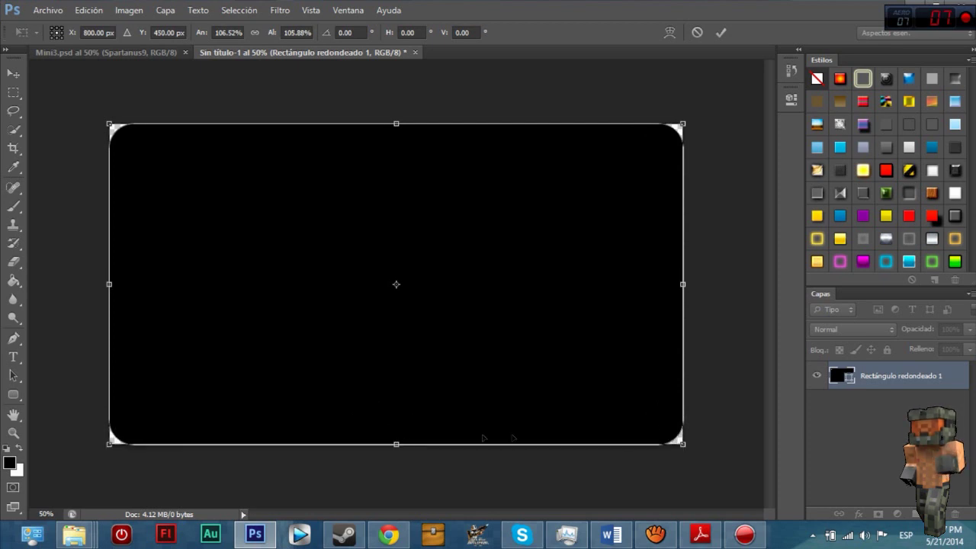
pyautogui.moveTo(682, 285)
pyautogui.mouseDown()
pyautogui.moveTo(673, 284)
pyautogui.moveTo(682, 285)
pyautogui.mouseUp()
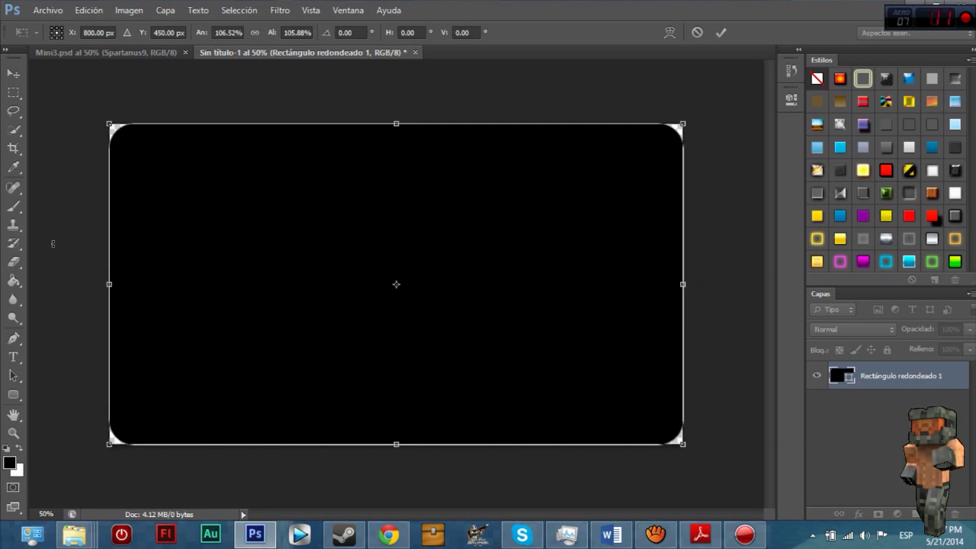
pyautogui.press('Return')
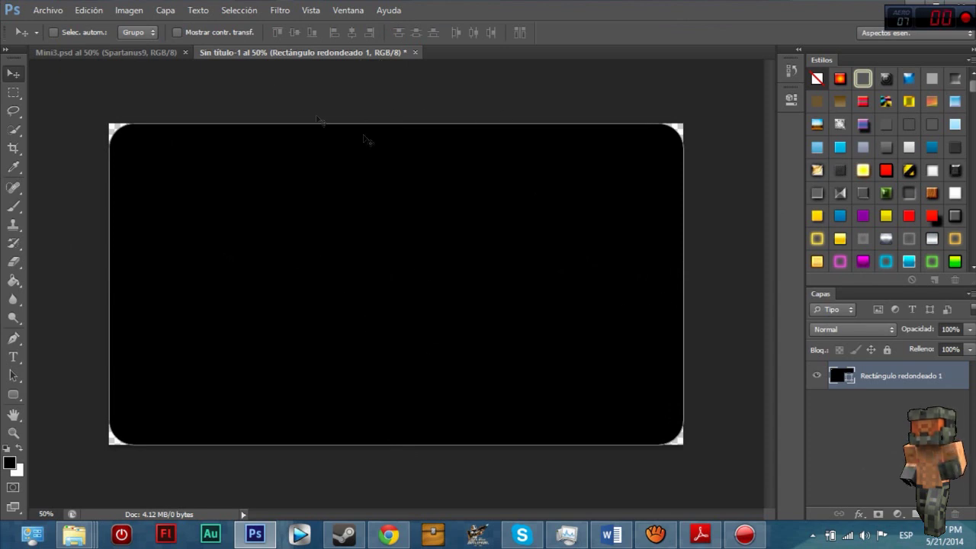
pyautogui.click(48, 11)
pyautogui.click(451, 114)
pyautogui.click(43, 11)
pyautogui.moveTo(198, 107)
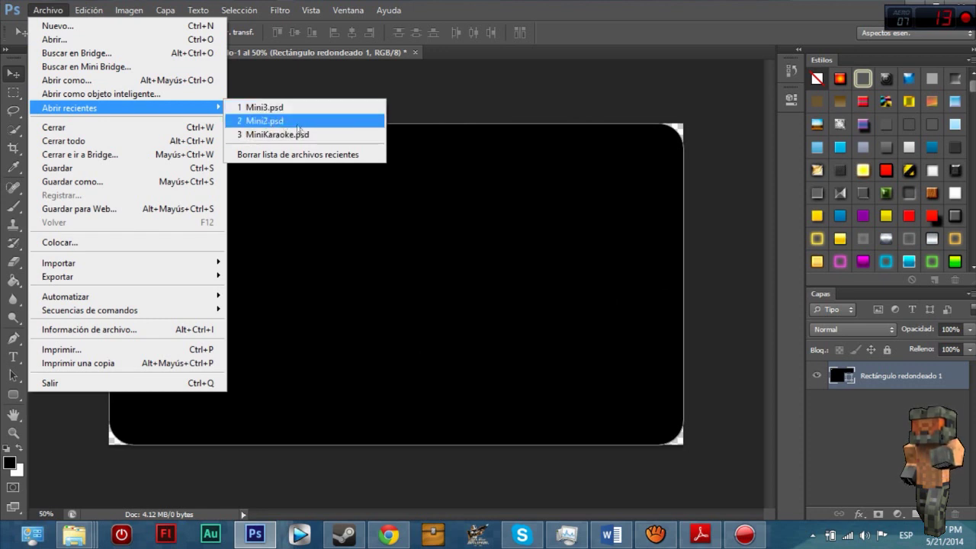
pyautogui.press('1')
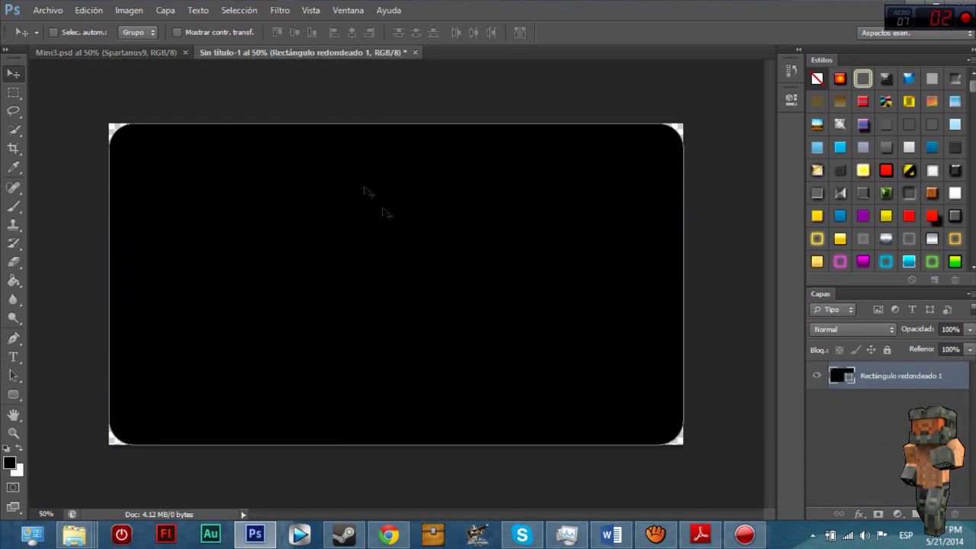
pyautogui.click(275, 50)
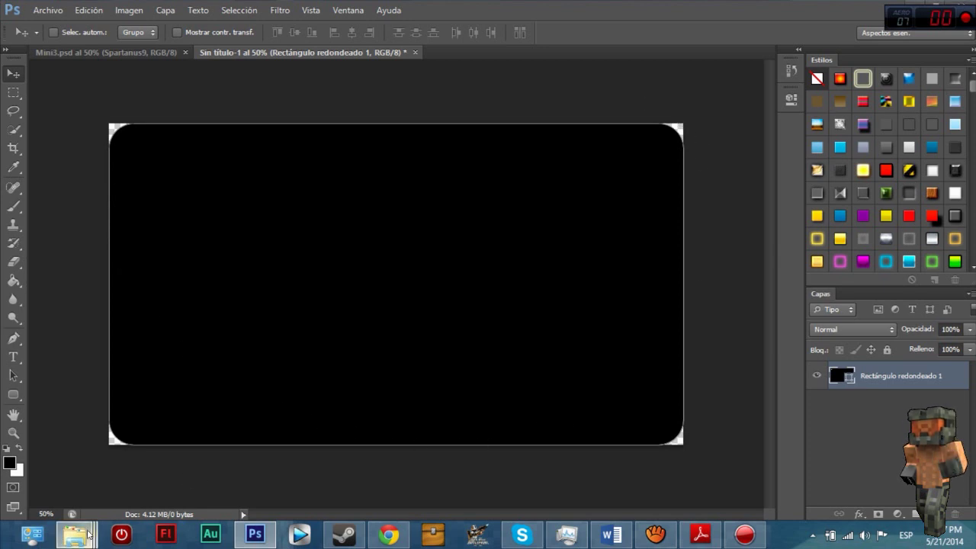
# Switch to the desktop, open the Minecraft screenshots folder through its shortcut and browse to the newest images.
pyautogui.moveTo(74, 534)
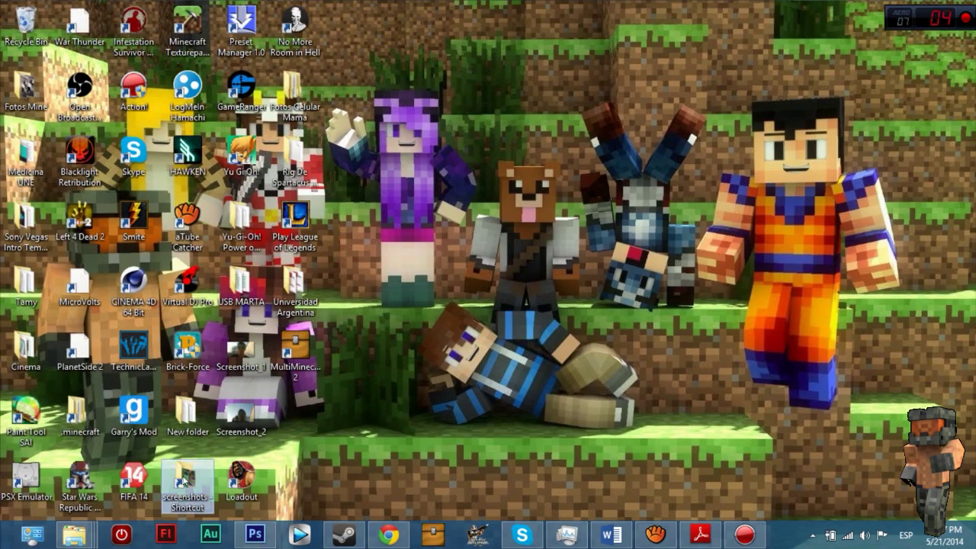
pyautogui.doubleClick(182, 472)
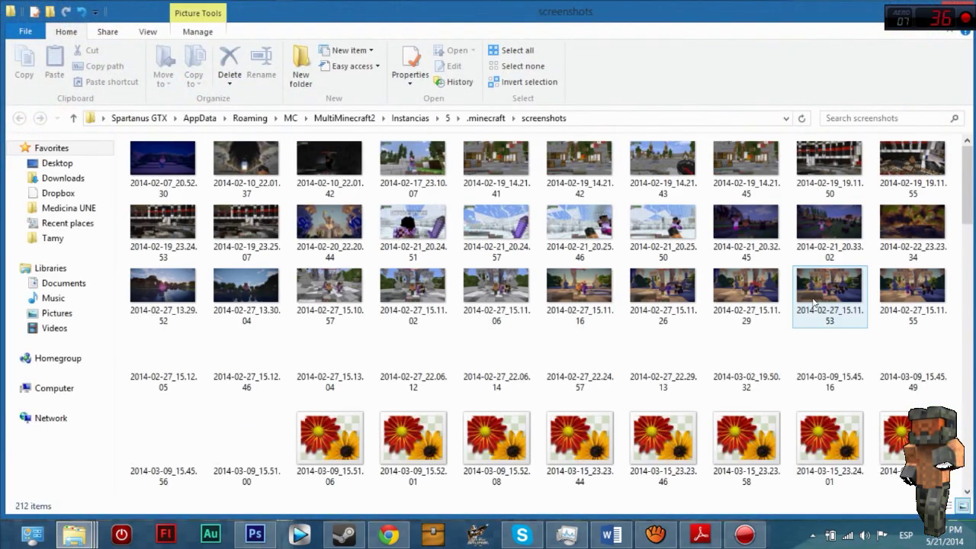
pyautogui.scroll(-10, 815, 374)
pyautogui.scroll(-5, 814, 374)
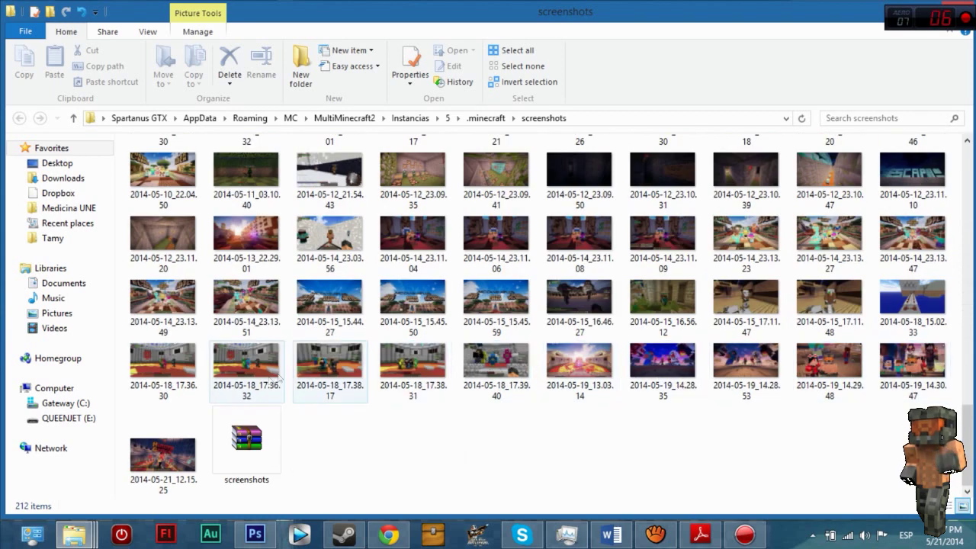
pyautogui.click(163, 453)
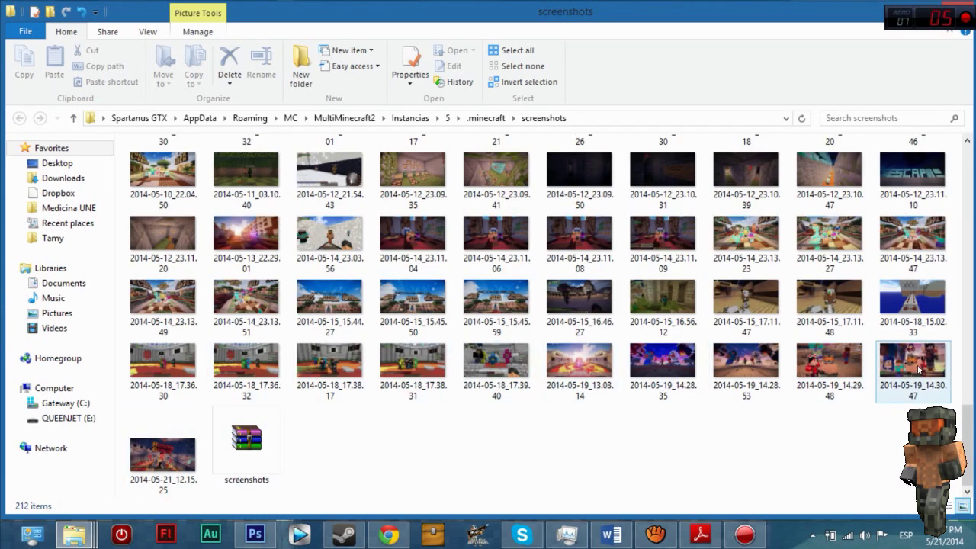
pyautogui.click(899, 379)
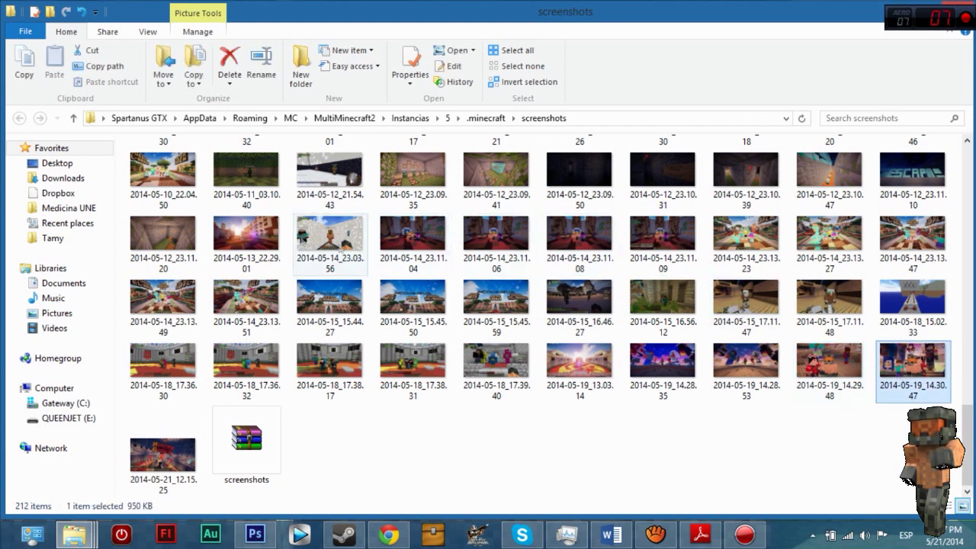
# Browse the older screenshots for a background picture and open 2014-05-14_23.13.51 in Windows Photo Viewer.
pyautogui.scroll(3, 867, 405)
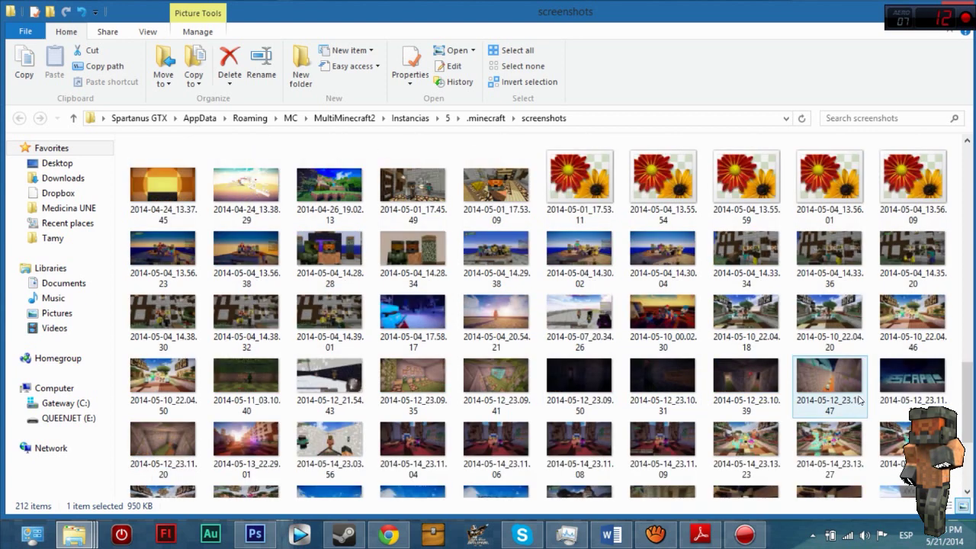
pyautogui.scroll(4, 779, 391)
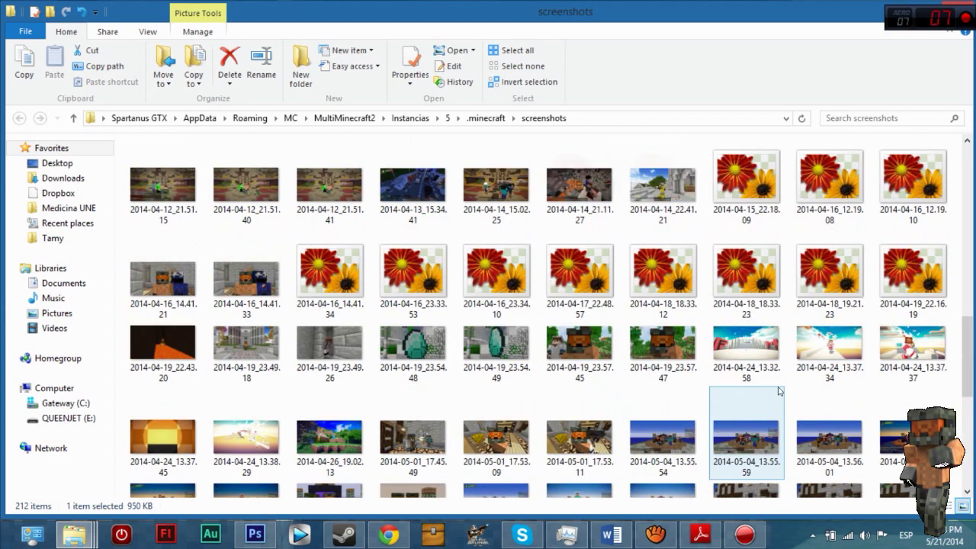
pyautogui.click(883, 431)
pyautogui.scroll(-2, 882, 430)
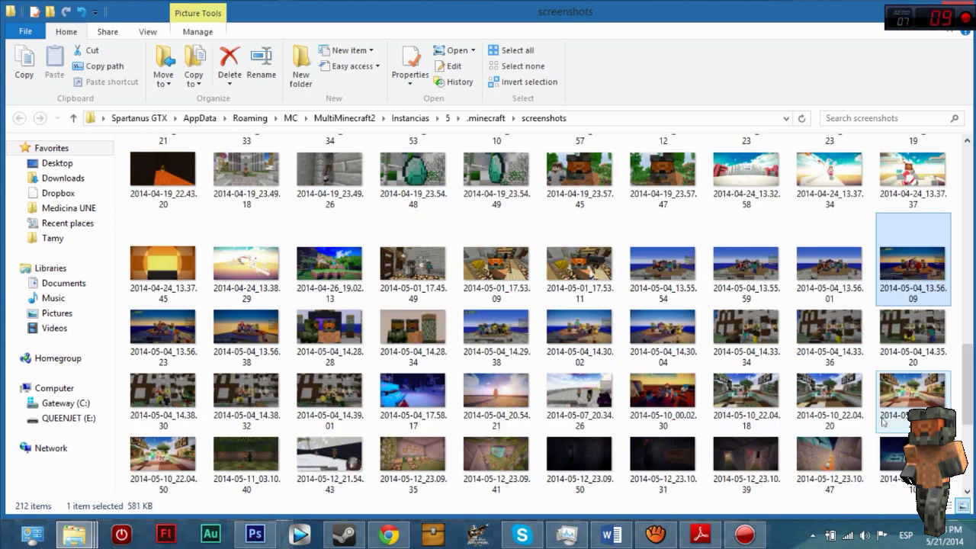
pyautogui.click(362, 385)
pyautogui.scroll(-3, 671, 355)
pyautogui.click(249, 395)
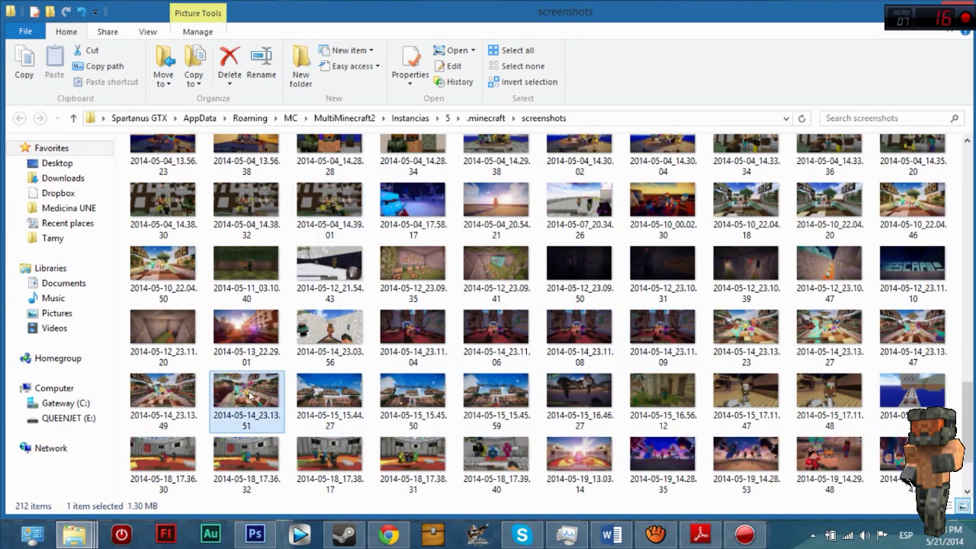
pyautogui.doubleClick(249, 395)
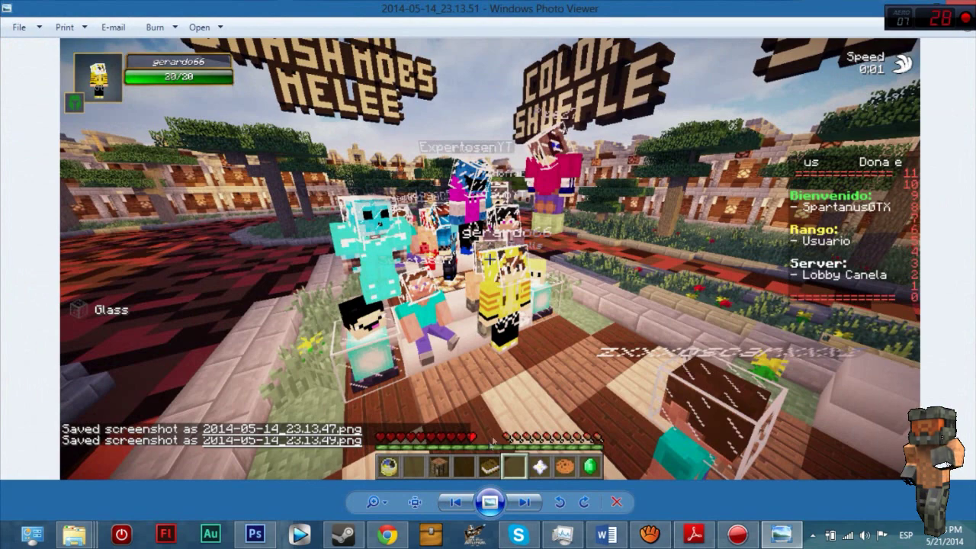
# Compare the screenshots before and after 2014-05-14_23.13.51 as background candidates and close the photo viewer.
pyautogui.click(455, 501)
pyautogui.click(523, 501)
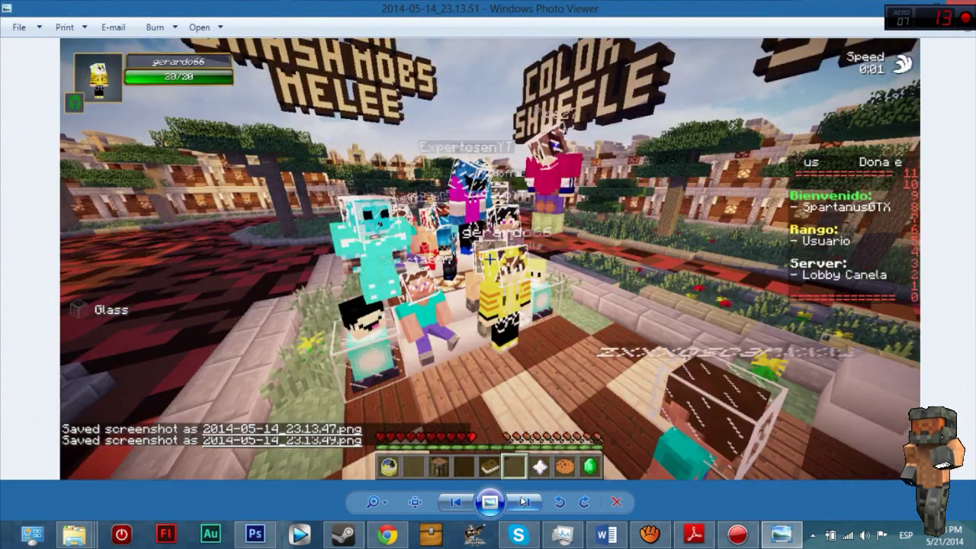
pyautogui.click(523, 502)
pyautogui.click(523, 501)
pyautogui.click(489, 501)
pyautogui.click(488, 449)
pyautogui.click(460, 497)
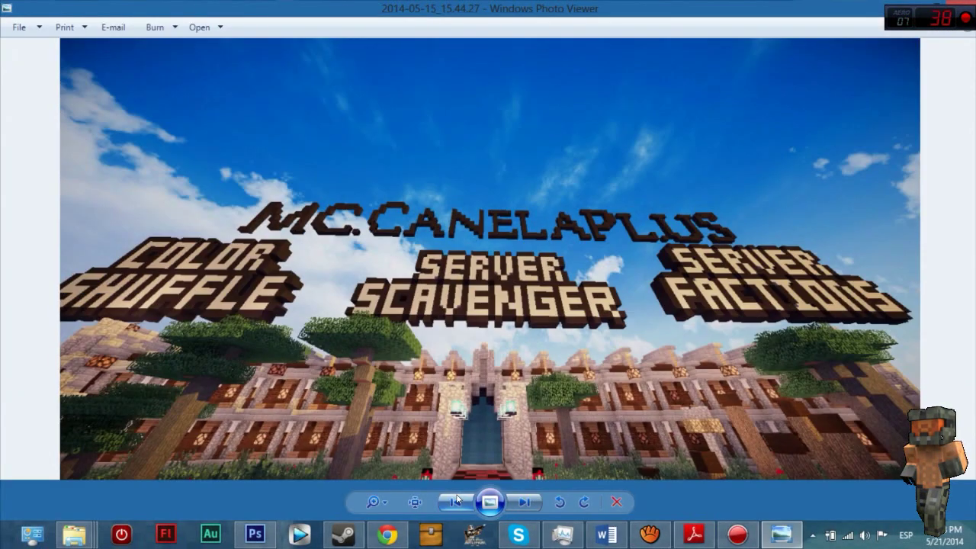
pyautogui.click(456, 497)
pyautogui.click(455, 501)
pyautogui.click(456, 501)
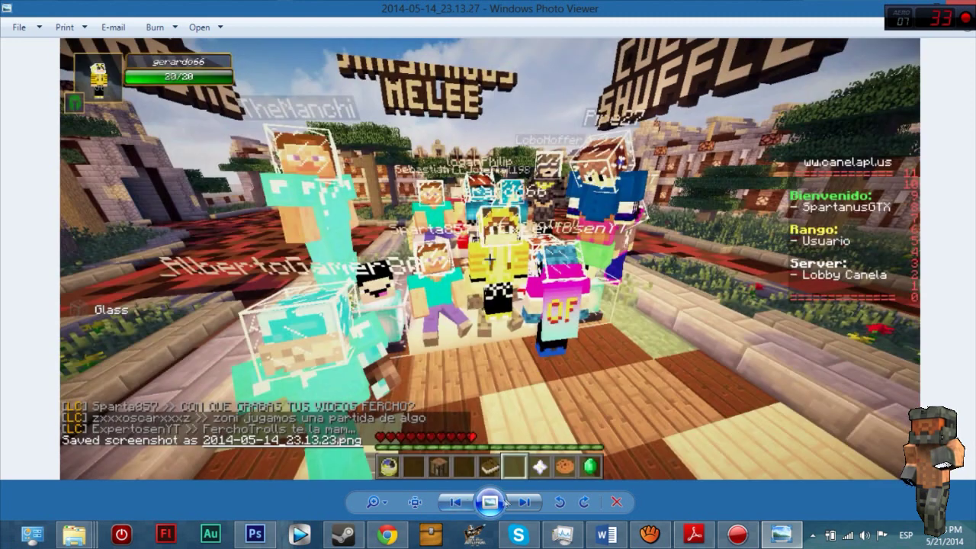
pyautogui.click(455, 501)
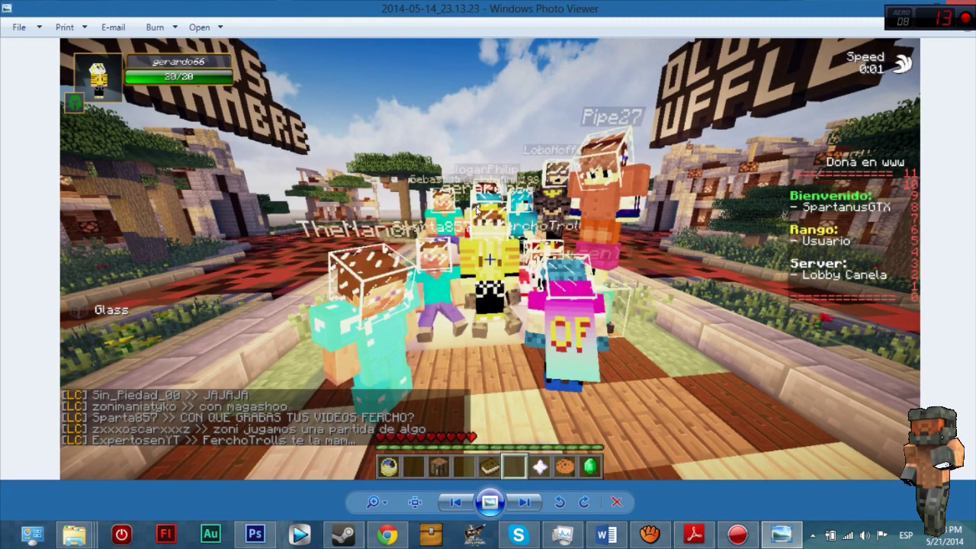
pyautogui.click(453, 501)
pyautogui.click(518, 501)
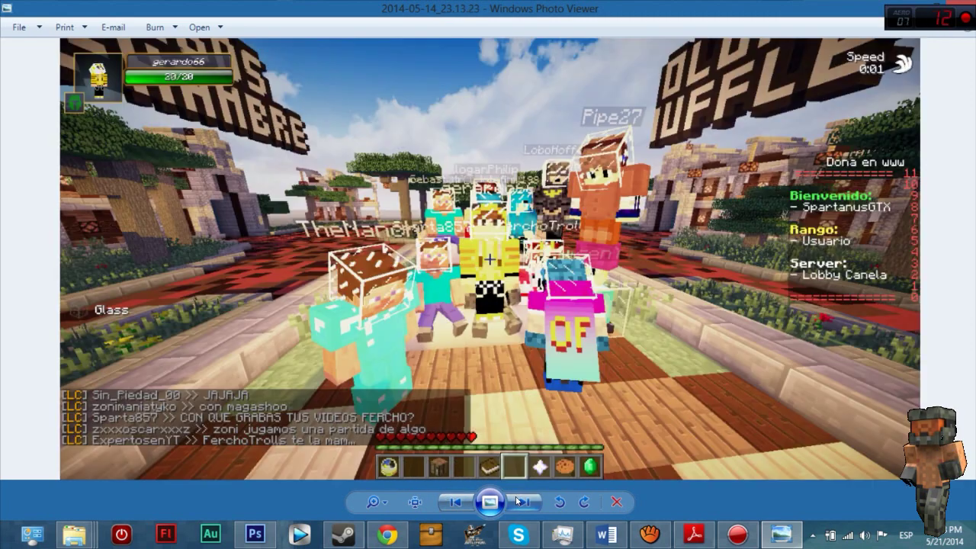
pyautogui.click(526, 501)
pyautogui.click(525, 501)
pyautogui.click(454, 501)
pyautogui.click(958, 12)
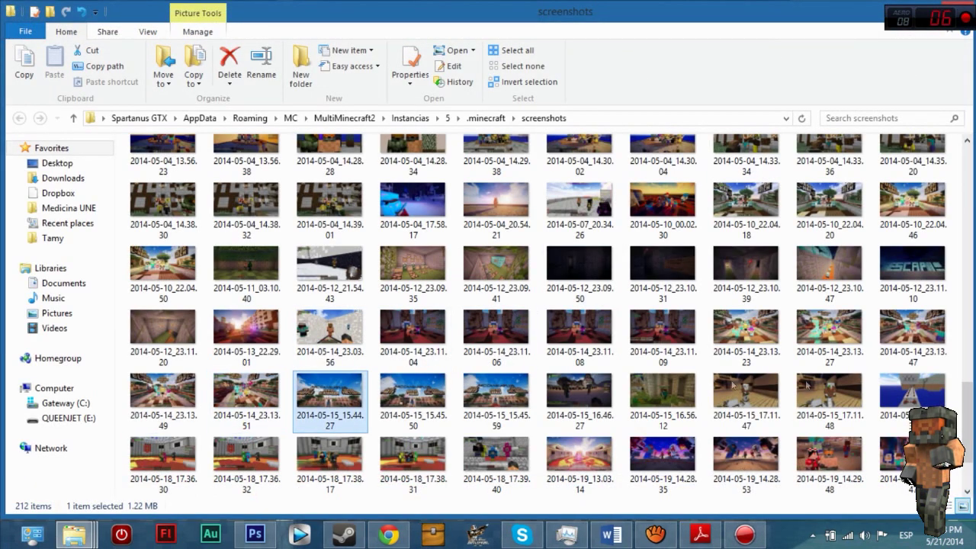
# Place the screenshot 2014-05-14_23.13.47 in the untitled Photoshop document, enlarging and positioning it to cover the whole canvas.
pyautogui.click(886, 341)
pyautogui.moveTo(910, 331); pyautogui.dragTo(317, 276)
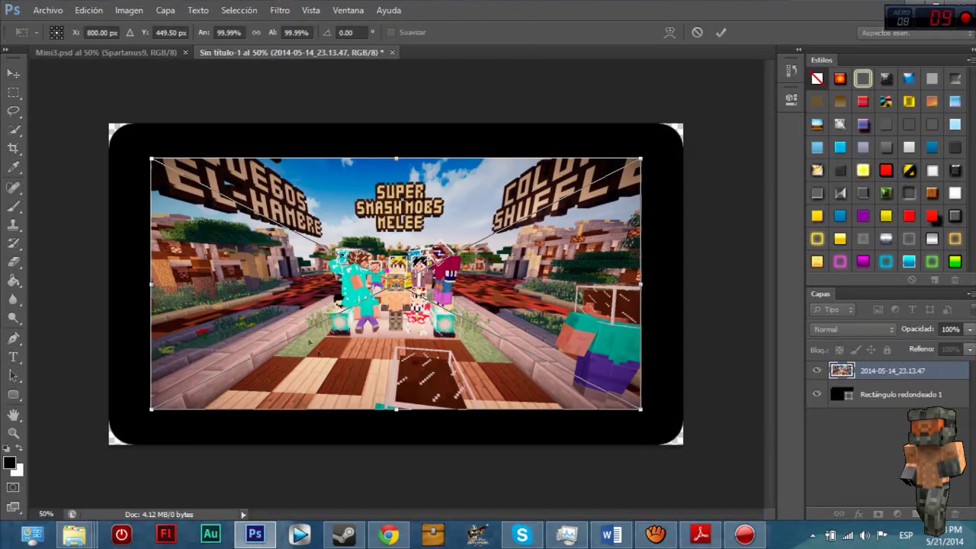
pyautogui.moveTo(522, 293); pyautogui.dragTo(481, 258)
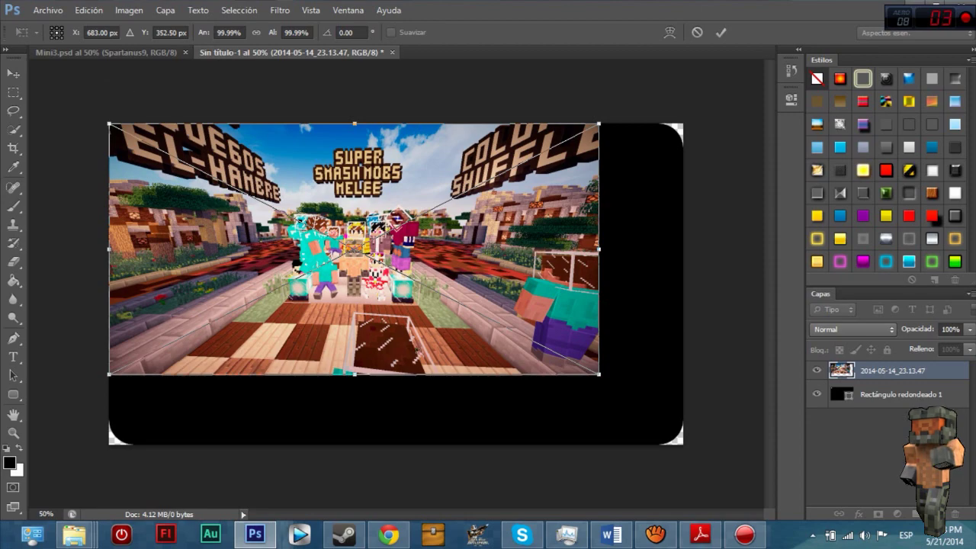
pyautogui.moveTo(600, 375); pyautogui.dragTo(755, 459)
pyautogui.moveTo(691, 379); pyautogui.dragTo(667, 376)
pyautogui.press('Return')
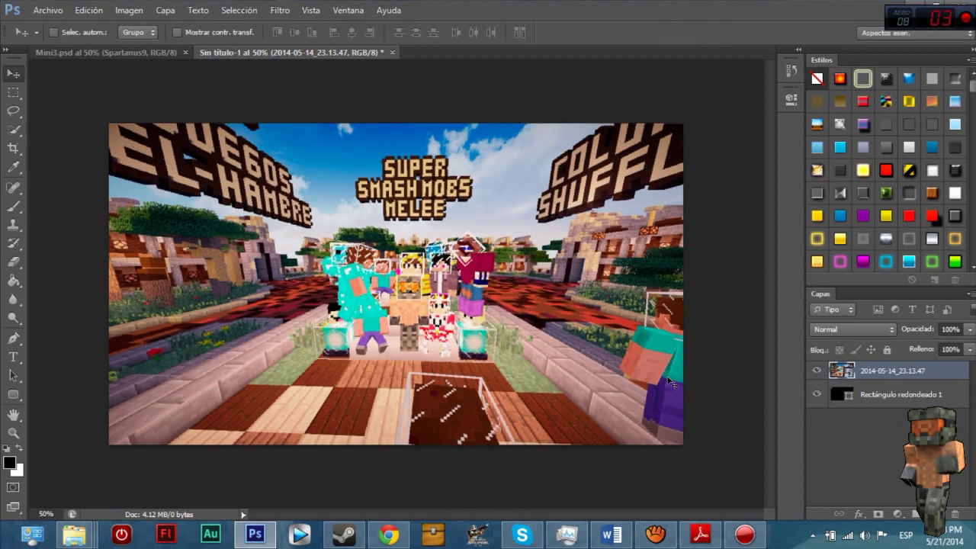
pyautogui.moveTo(482, 344); pyautogui.dragTo(478, 344)
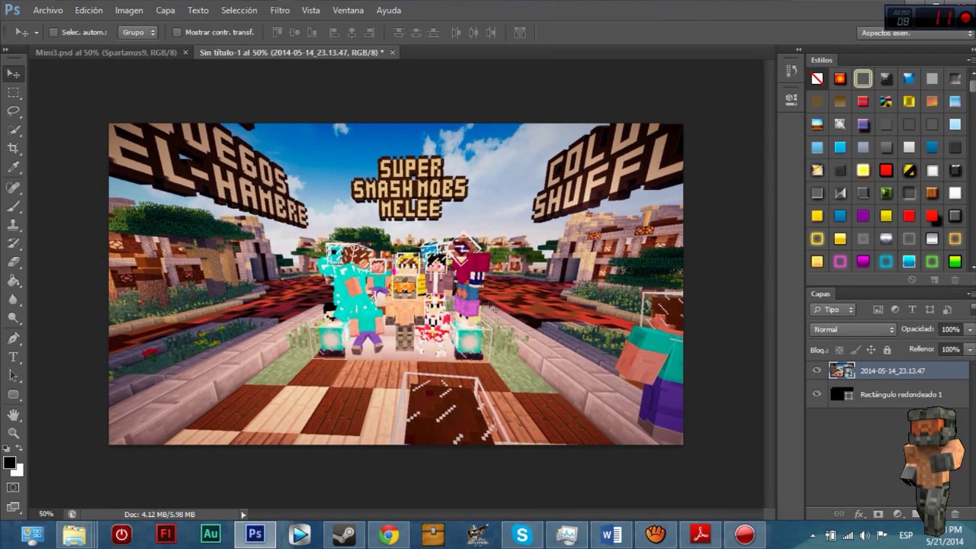
# Create a clipping mask that clips the 2014-05-14_23.13.47 screenshot layer to the rounded rectangle.
pyautogui.rightClick(912, 377)
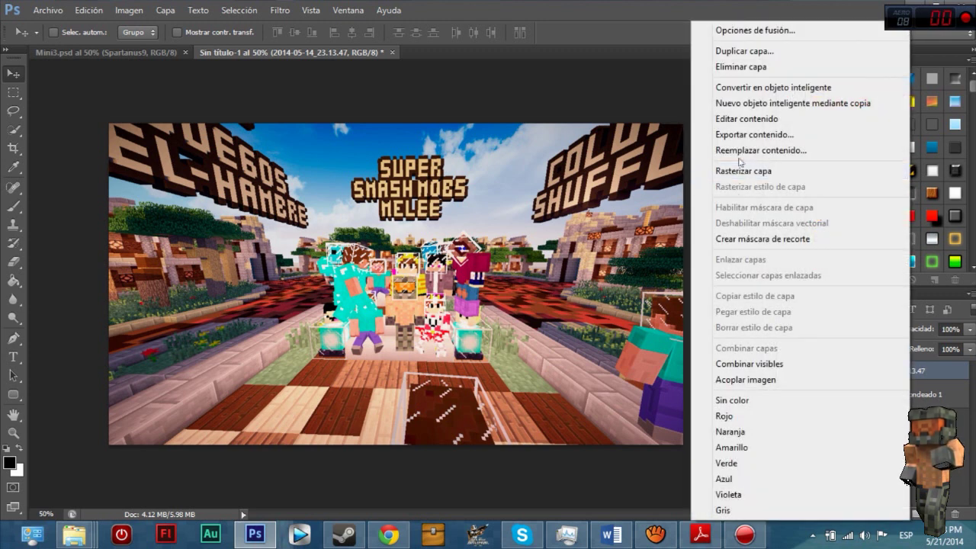
pyautogui.click(763, 239)
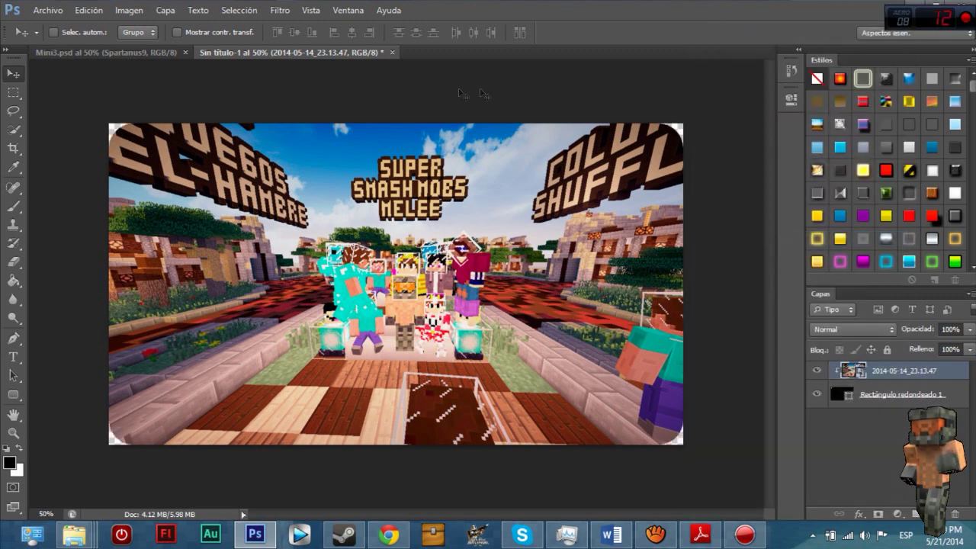
pyautogui.click(950, 394)
pyautogui.click(915, 371)
# Check the layer effects applied to the rounded rectangle in the finished thumbnail Mini3.psd.
pyautogui.hotkey('ctrl', 'Tab')
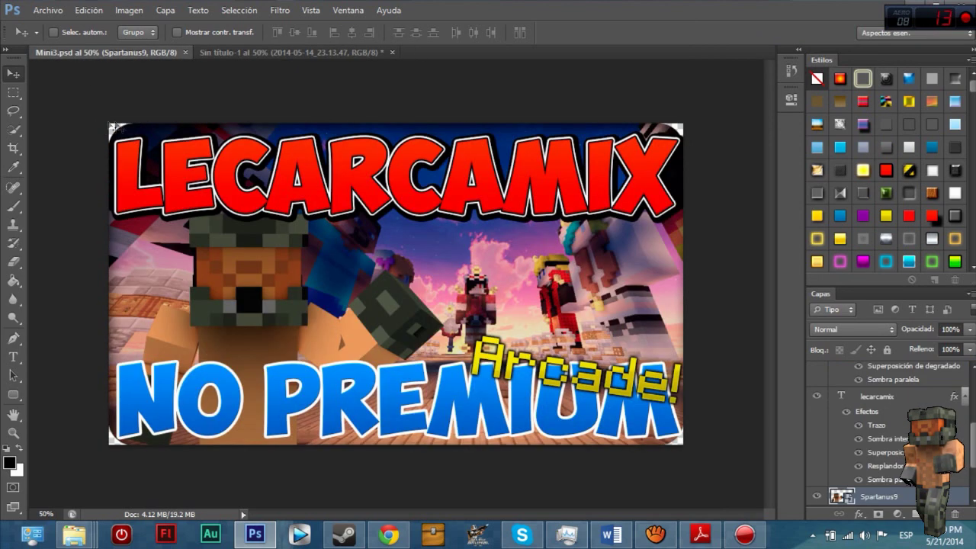
pyautogui.scroll(-4, 839, 473)
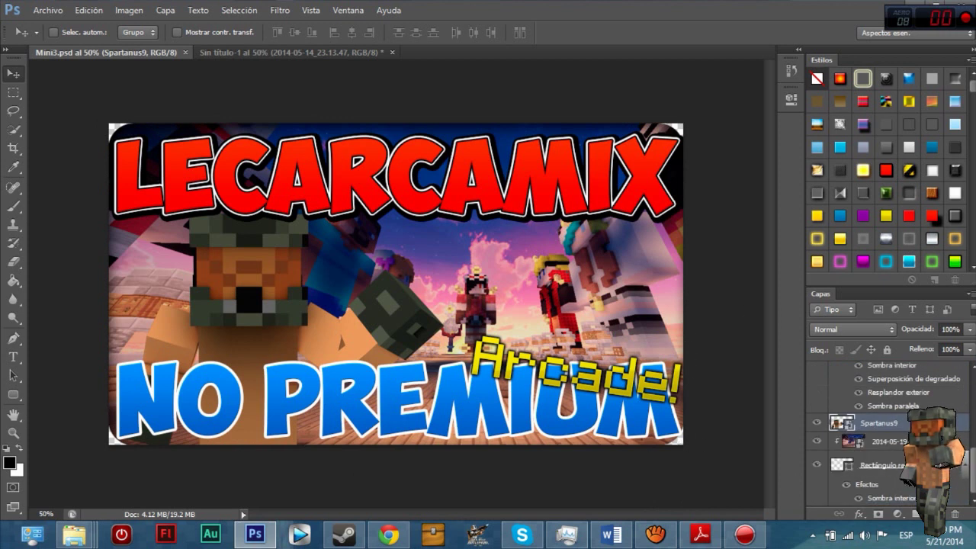
pyautogui.click(867, 463)
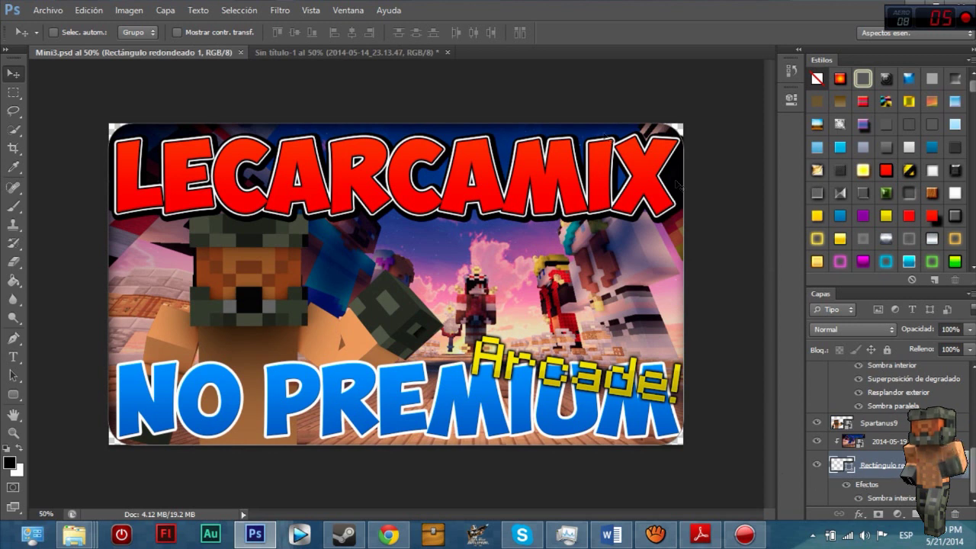
# Return to the untitled document and rename the rounded rectangle layer to Redondo.
pyautogui.click(312, 53)
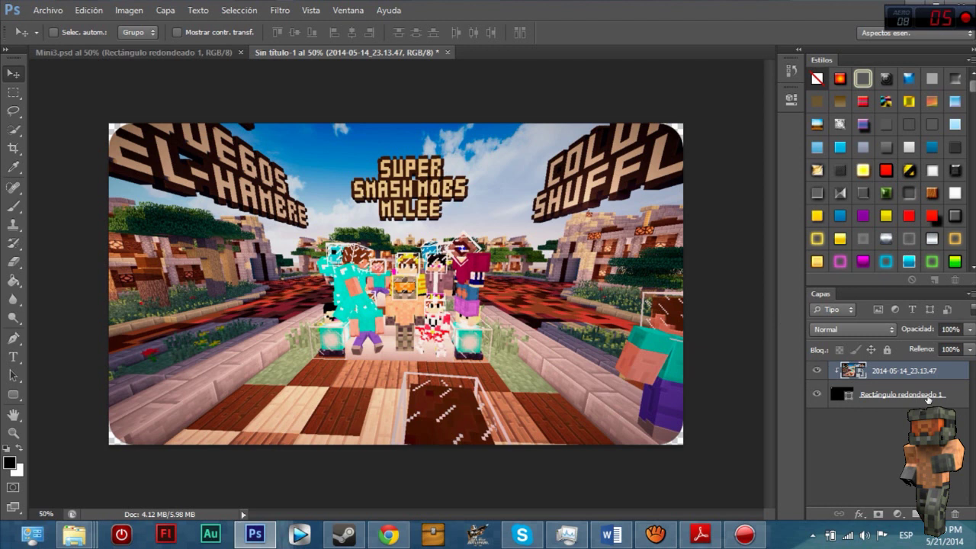
pyautogui.click(884, 397)
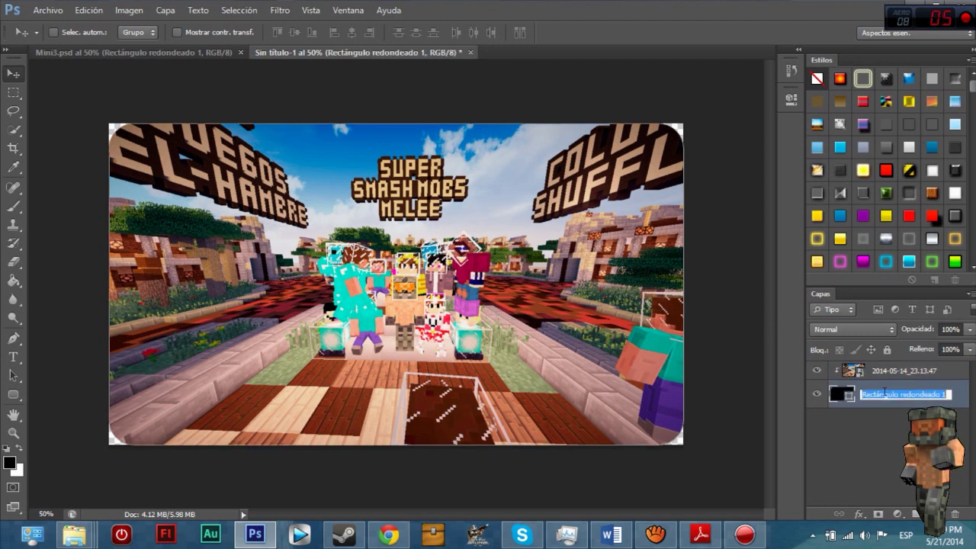
pyautogui.write('Redondo')
pyautogui.press('Return')
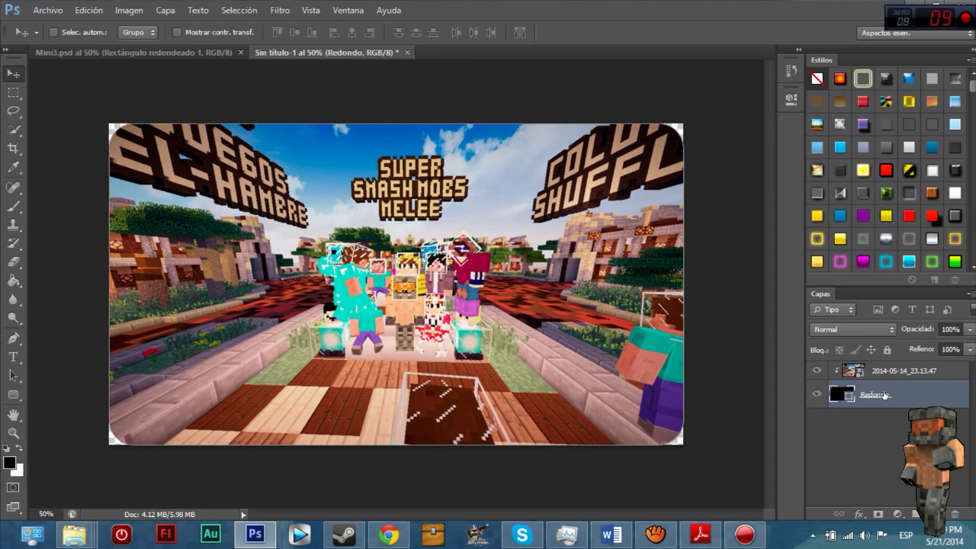
# Try an inner shadow on the Redondo layer with a distance of 36 px and a size of 40 px.
pyautogui.rightClick(885, 395)
pyautogui.click(900, 38)
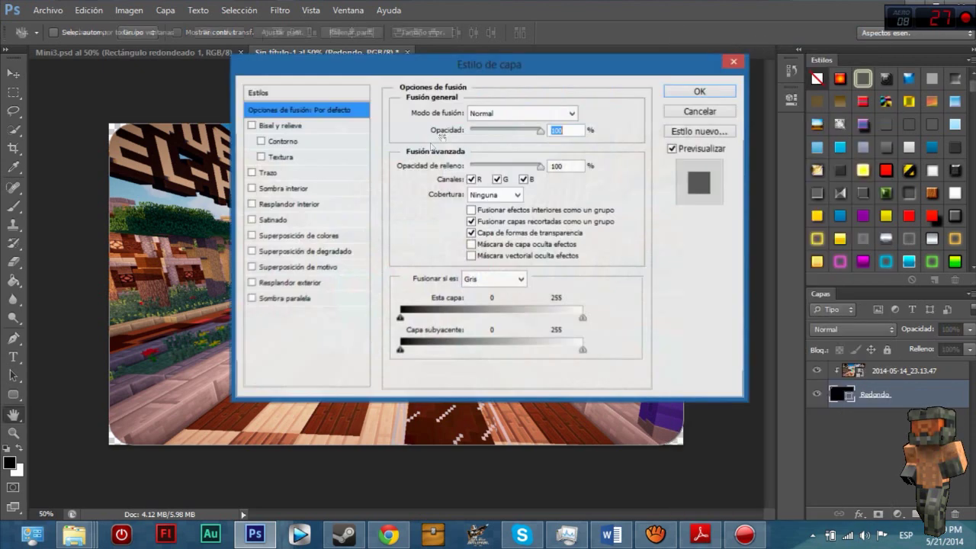
pyautogui.click(260, 191)
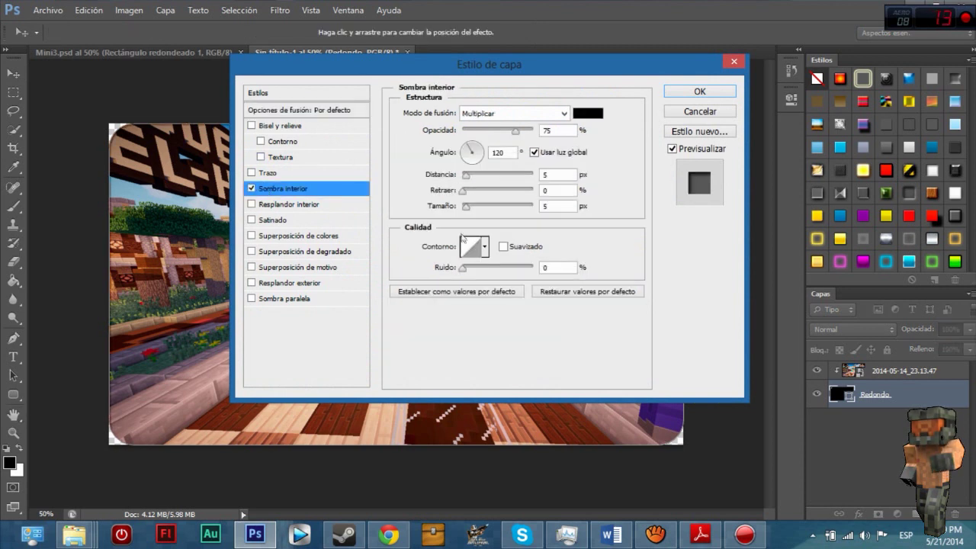
pyautogui.moveTo(465, 180); pyautogui.dragTo(488, 180)
pyautogui.click(463, 191)
pyautogui.moveTo(466, 208)
pyautogui.mouseDown()
pyautogui.moveTo(497, 206)
pyautogui.moveTo(476, 175)
pyautogui.moveTo(464, 180)
pyautogui.moveTo(488, 183)
pyautogui.moveTo(490, 208)
pyautogui.moveTo(470, 207)
pyautogui.moveTo(488, 203)
pyautogui.moveTo(482, 210)
pyautogui.mouseUp()
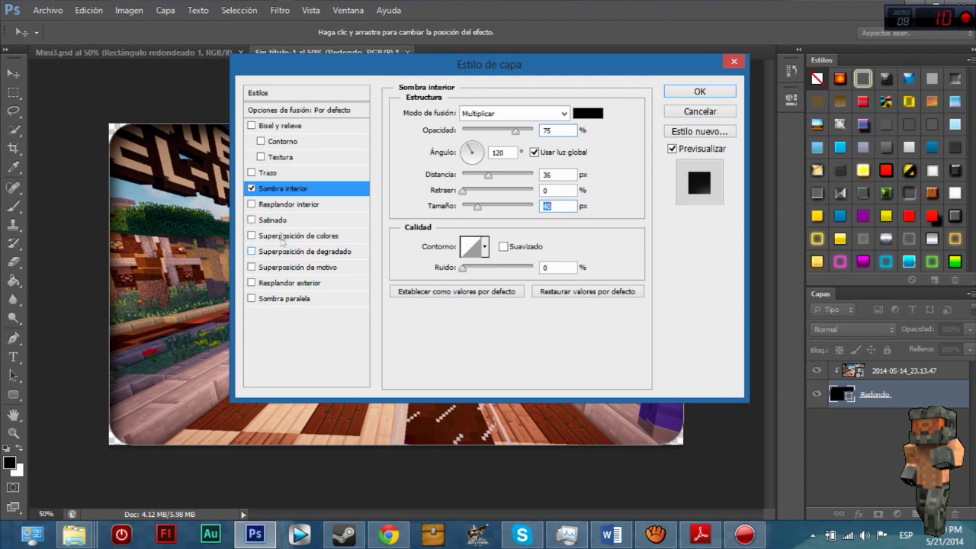
# Try replacing the inner shadow with a black (000000) inner glow of 11% choke and 117 px size.
pyautogui.click(287, 200)
pyautogui.click(251, 189)
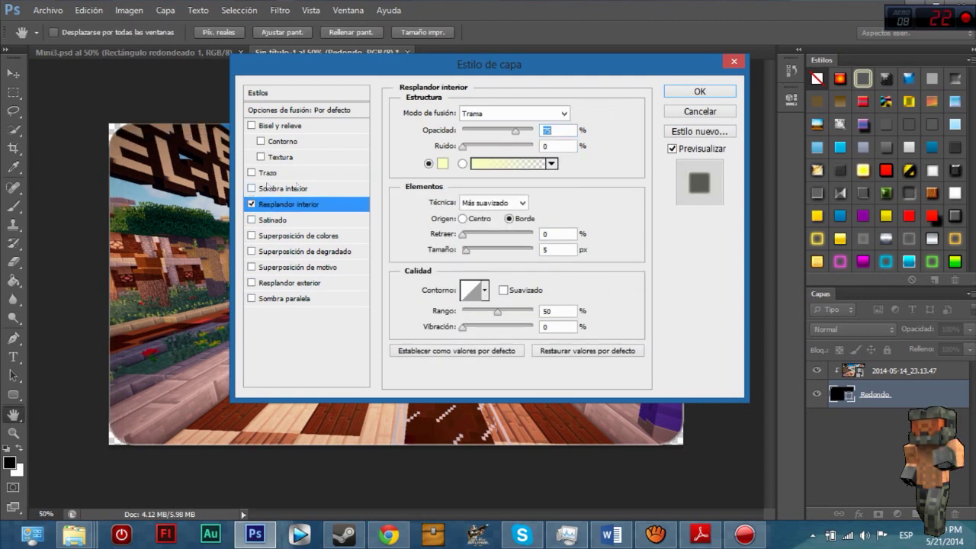
pyautogui.click(441, 164)
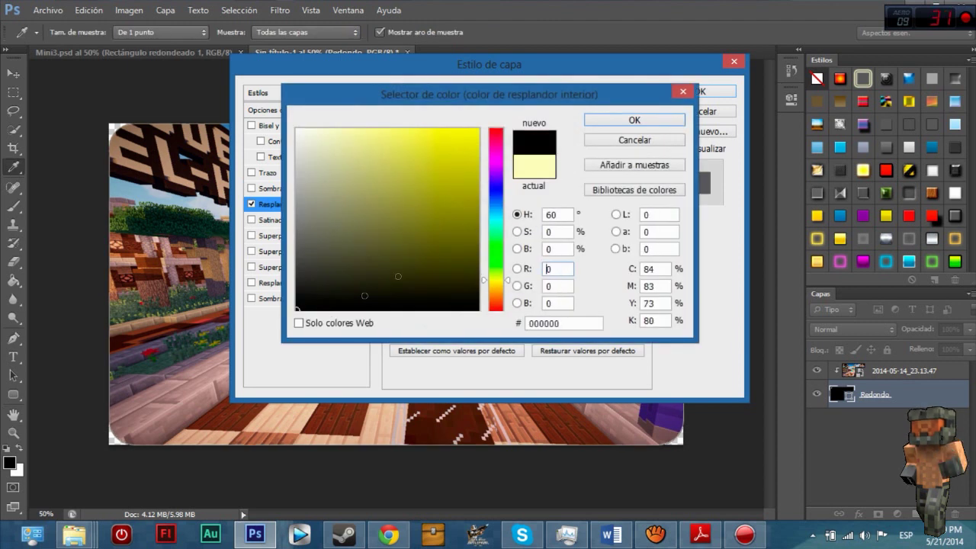
pyautogui.click(621, 121)
pyautogui.moveTo(466, 238)
pyautogui.mouseDown()
pyautogui.moveTo(482, 235)
pyautogui.moveTo(478, 251)
pyautogui.moveTo(495, 251)
pyautogui.moveTo(460, 237)
pyautogui.mouseUp()
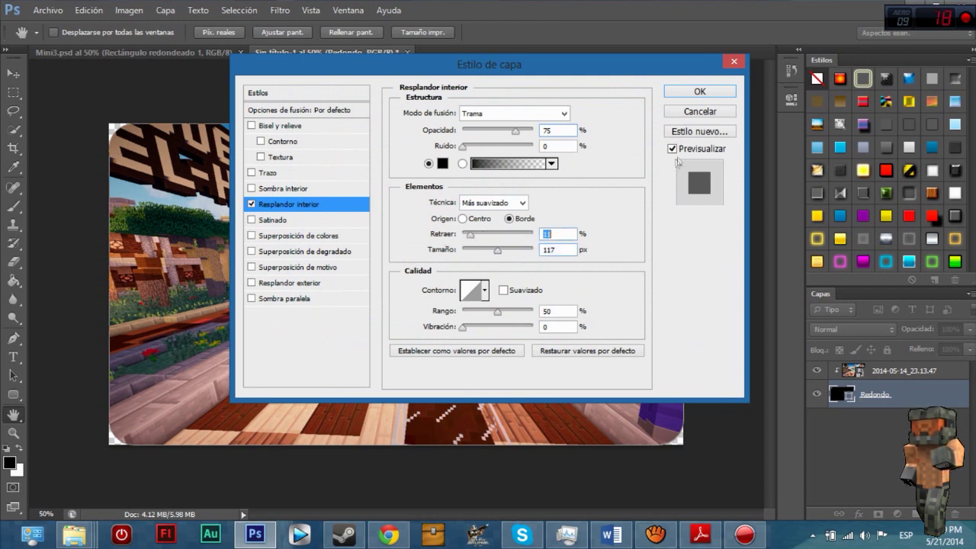
pyautogui.click(698, 91)
# Compare with Mini3.psd, then apply an inner shadow to the Redondo layer with 0 px distance, 44% choke and 38 px size.
pyautogui.click(142, 50)
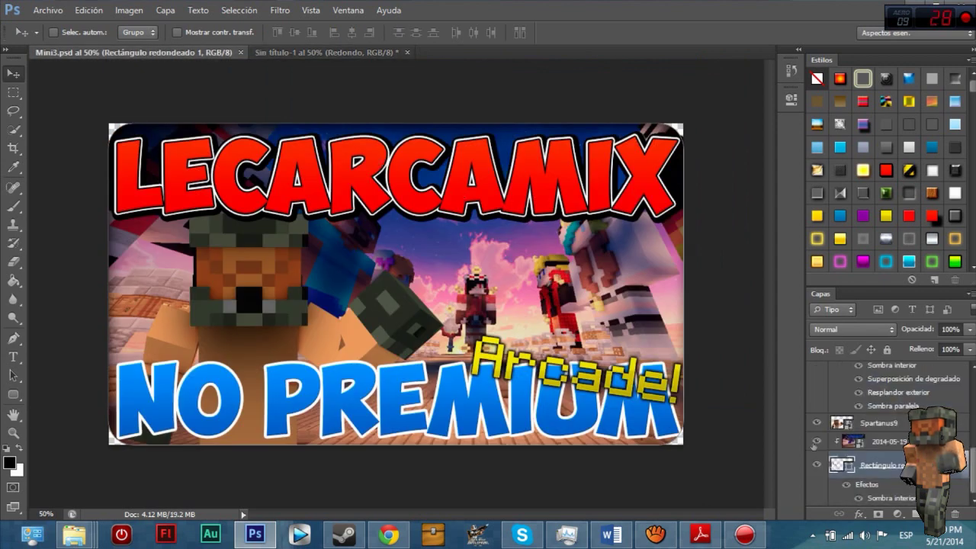
pyautogui.click(279, 53)
pyautogui.rightClick(915, 385)
pyautogui.click(744, 42)
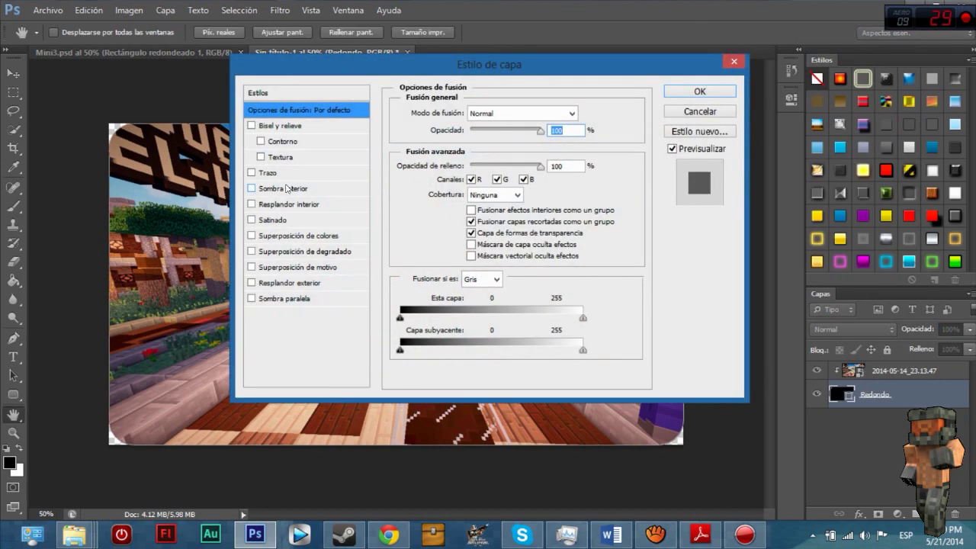
pyautogui.click(284, 188)
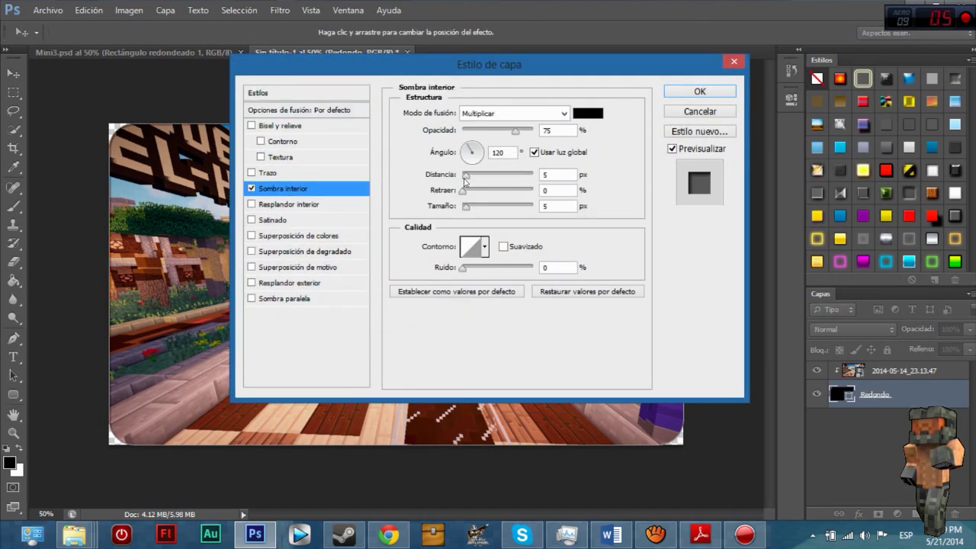
pyautogui.moveTo(466, 180); pyautogui.dragTo(492, 191)
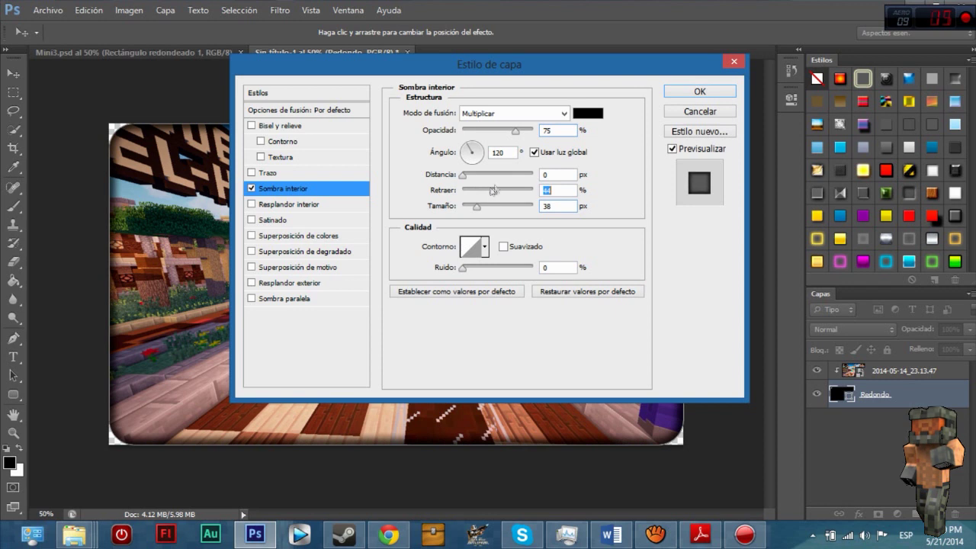
pyautogui.click(667, 93)
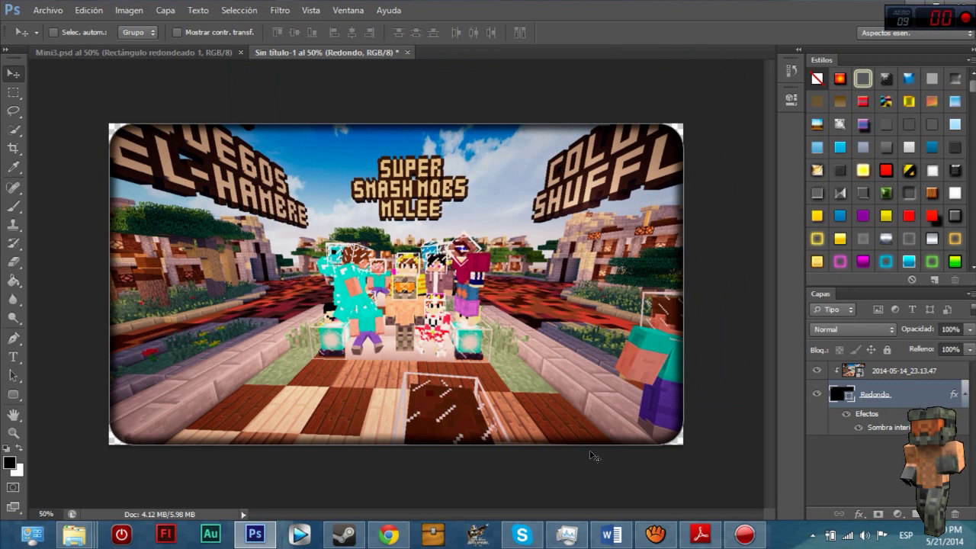
# Start a horizontal text line on a new layer above the screenshot layer, over the upper-left area of the thumbnail.
pyautogui.click(912, 370)
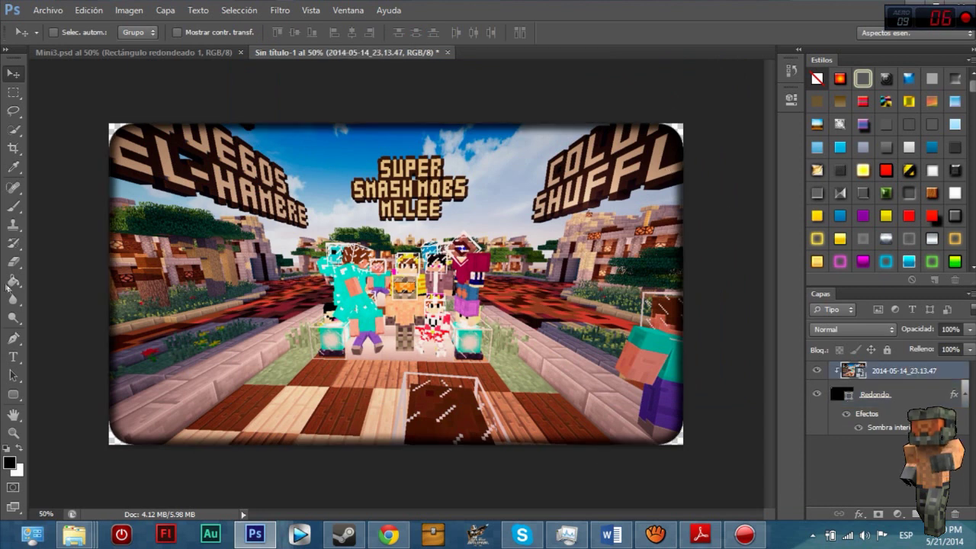
pyautogui.click(12, 365)
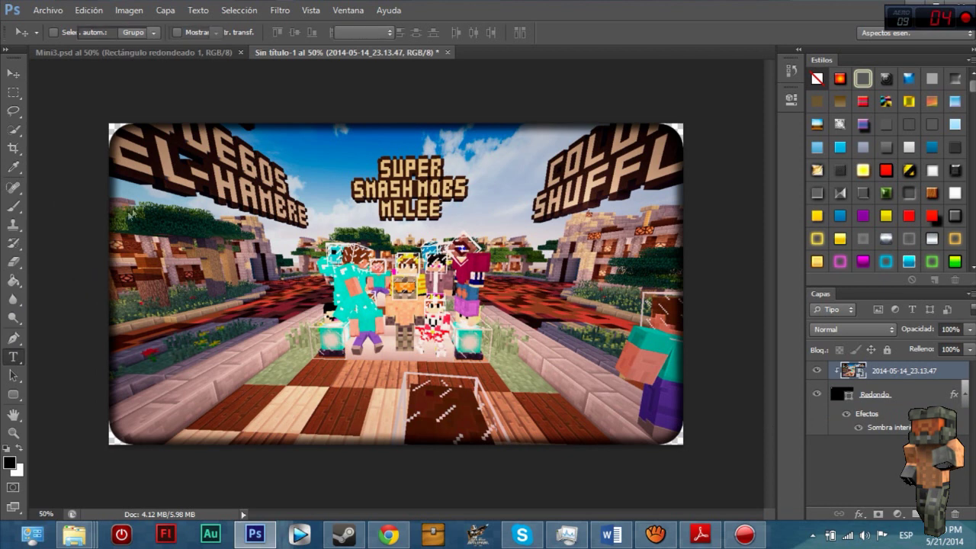
pyautogui.click(231, 166)
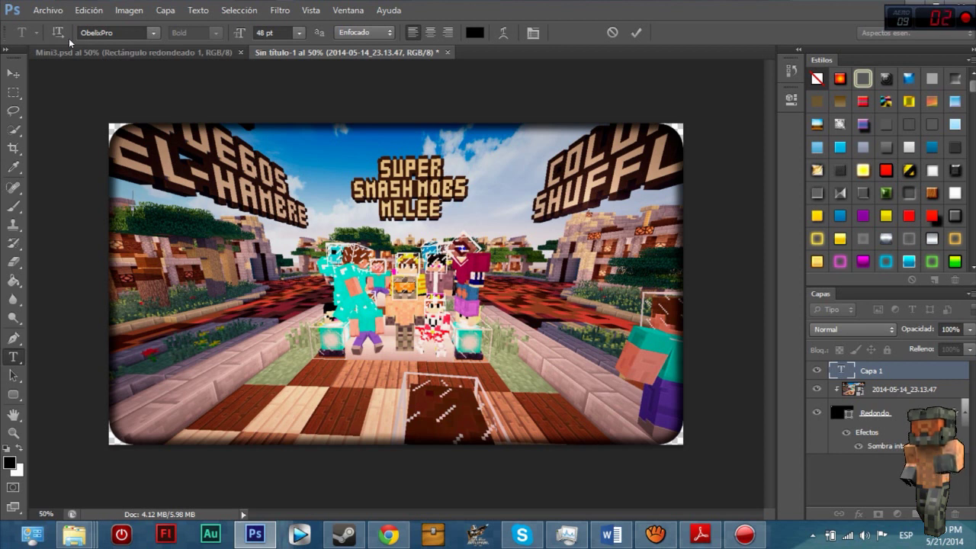
pyautogui.write('GANATE')
pyautogui.press('BackSpace')
pyautogui.press('BackSpace')
pyautogui.press('BackSpace')
pyautogui.press('BackSpace')
pyautogui.press('BackSpace')
pyautogui.press('BackSpace')
# Enter MINIATURA as the title text and move it towards the middle of the thumbnail.
pyautogui.write('MINIA')
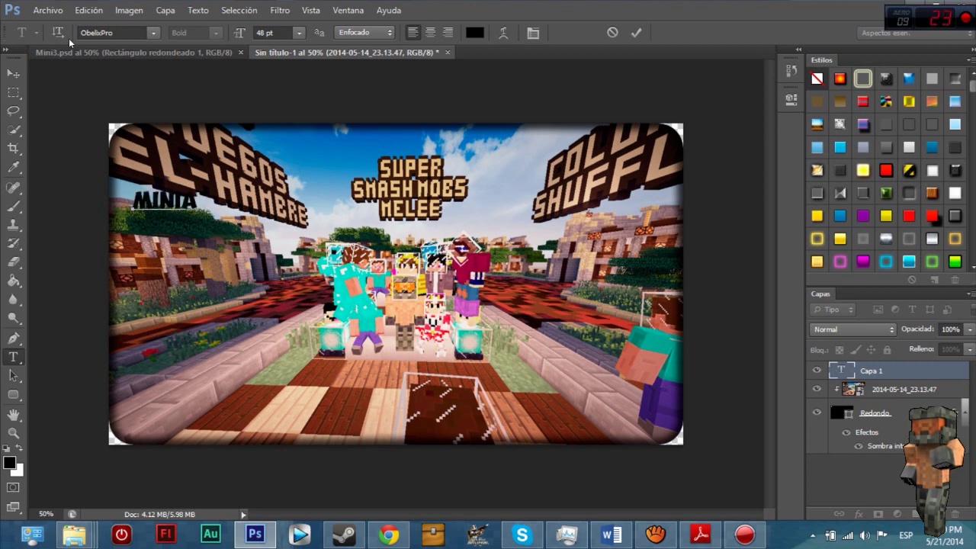
pyautogui.write('TURA')
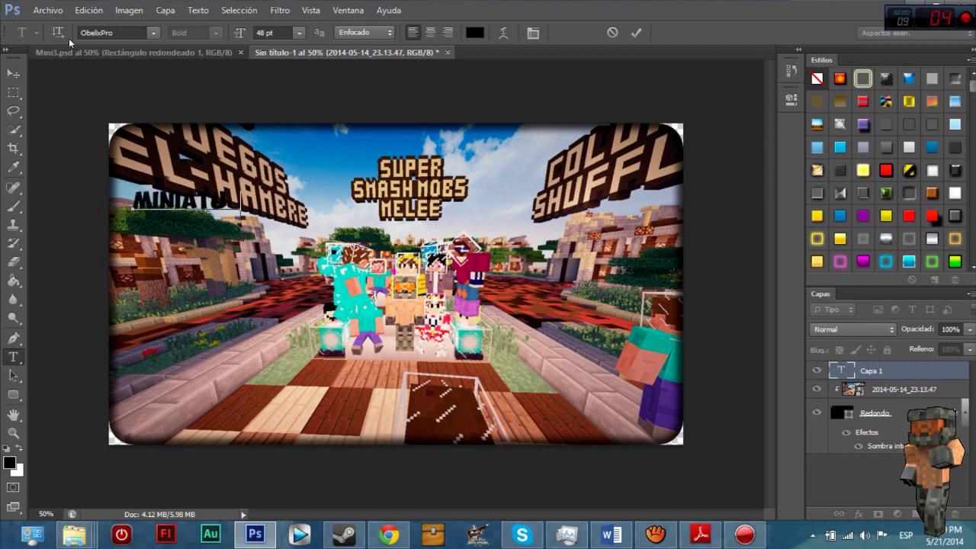
pyautogui.click(13, 72)
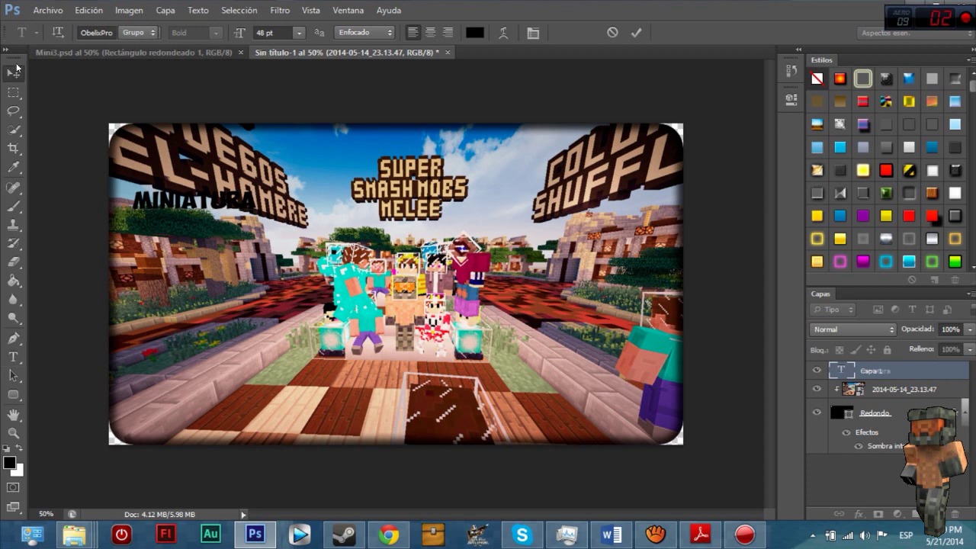
pyautogui.moveTo(204, 158); pyautogui.dragTo(353, 151)
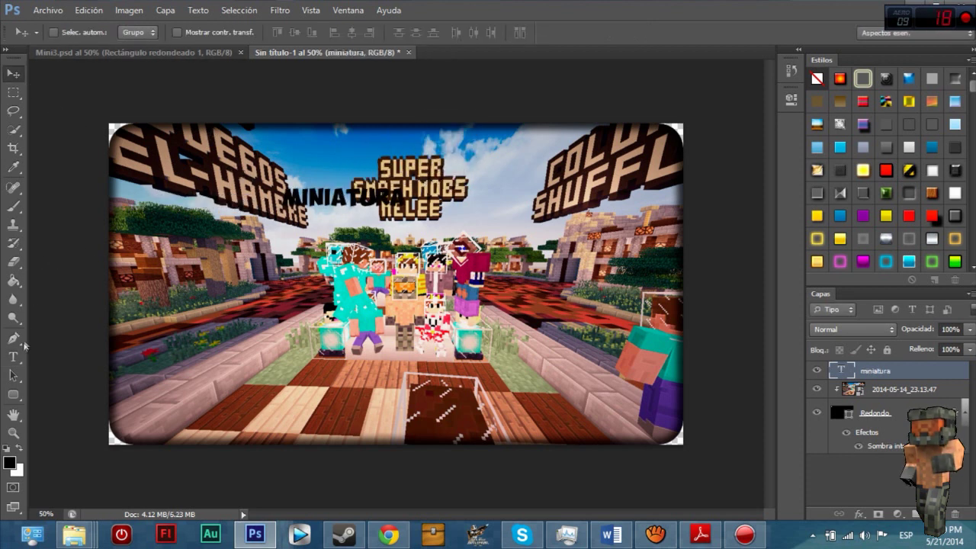
# Enlarge the MINIATURA text to about 440% and position it across the full width of the thumbnail's top.
pyautogui.click(13, 357)
pyautogui.click(13, 74)
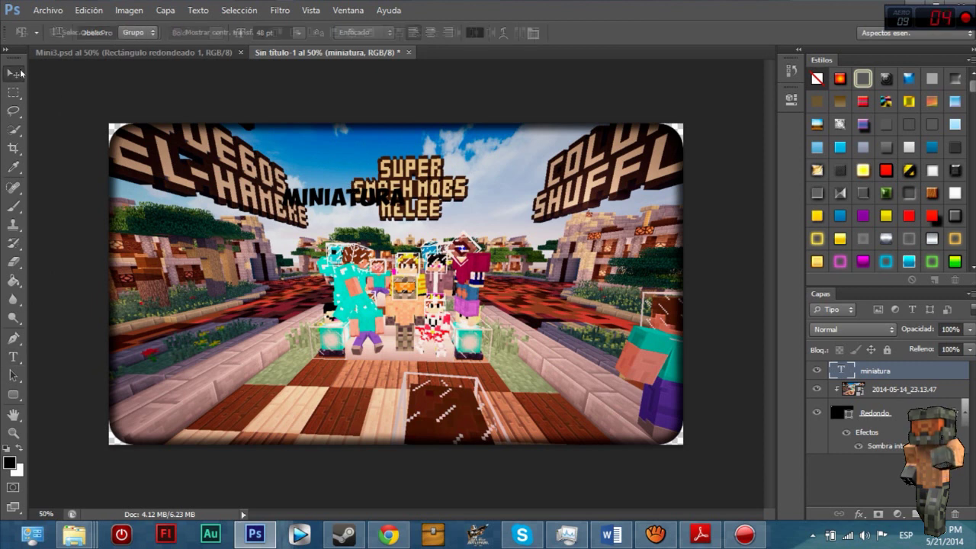
pyautogui.moveTo(318, 190); pyautogui.dragTo(198, 184)
pyautogui.hotkey('ctrl', 't')
pyautogui.moveTo(282, 192); pyautogui.dragTo(649, 267)
pyautogui.moveTo(402, 218); pyautogui.dragTo(366, 185)
pyautogui.moveTo(608, 236); pyautogui.dragTo(665, 240)
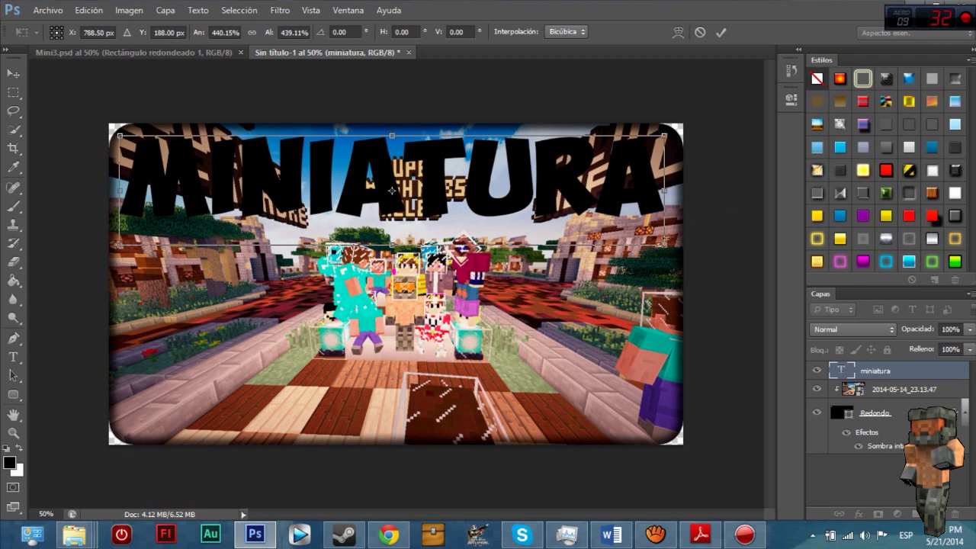
pyautogui.press('Return')
pyautogui.moveTo(543, 190); pyautogui.dragTo(545, 199)
pyautogui.moveTo(551, 197); pyautogui.dragTo(548, 195)
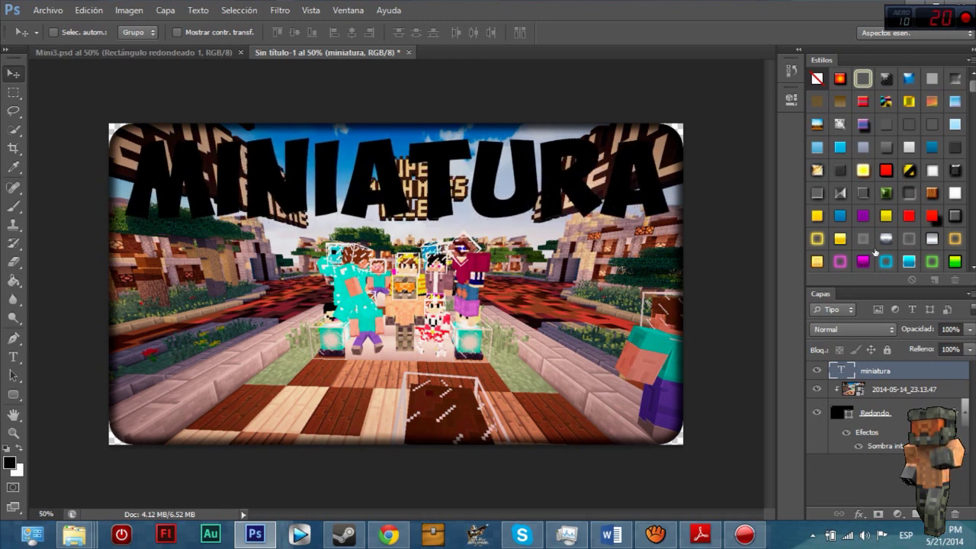
# Try the purple gradient preset style on the MINIATURA text, undo it and browse the remaining preset styles.
pyautogui.click(855, 261)
pyautogui.hotkey('ctrl', 'z')
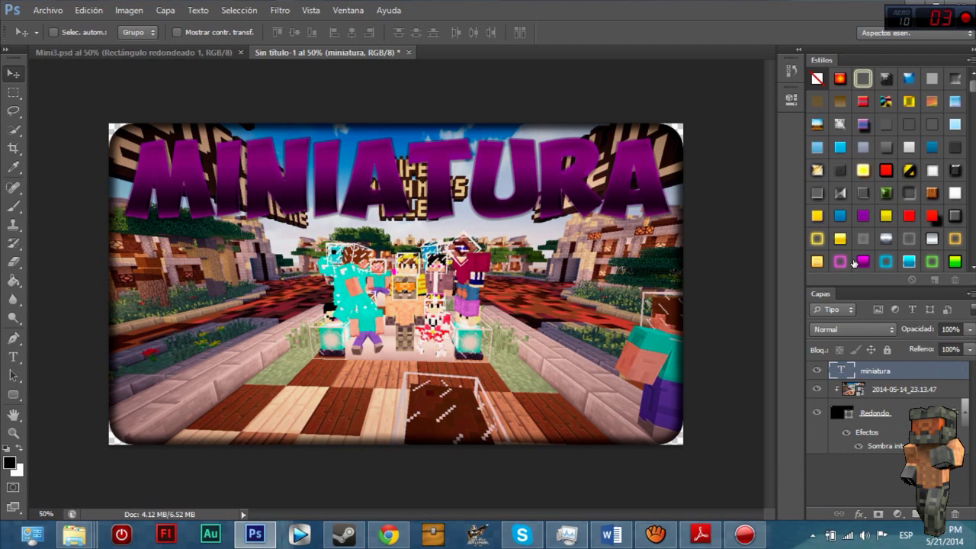
pyautogui.scroll(-6, 970, 103)
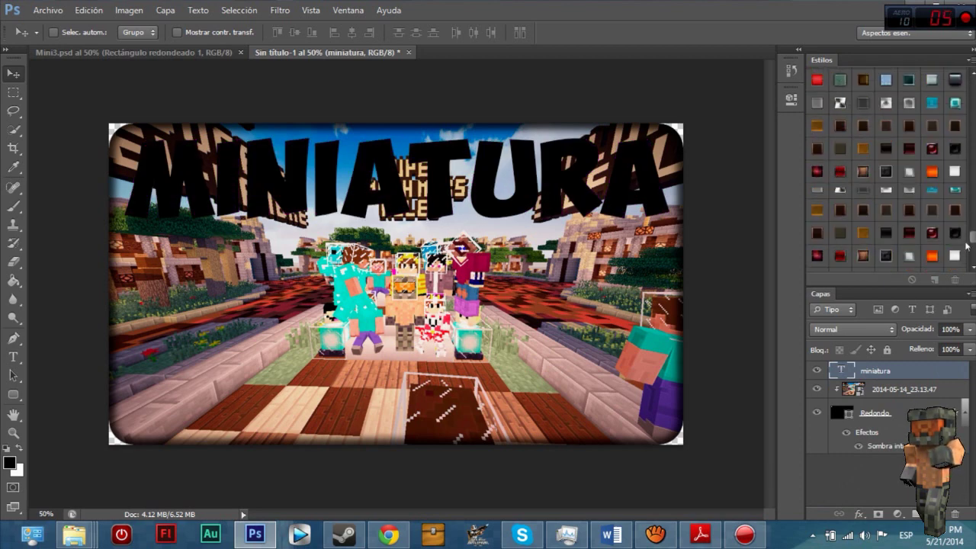
pyautogui.moveTo(967, 113); pyautogui.dragTo(967, 86)
pyautogui.scroll(-5, 900, 179)
pyautogui.moveTo(967, 104)
pyautogui.mouseDown()
pyautogui.moveTo(970, 180)
pyautogui.moveTo(968, 106)
pyautogui.mouseUp()
pyautogui.scroll(10, 935, 219)
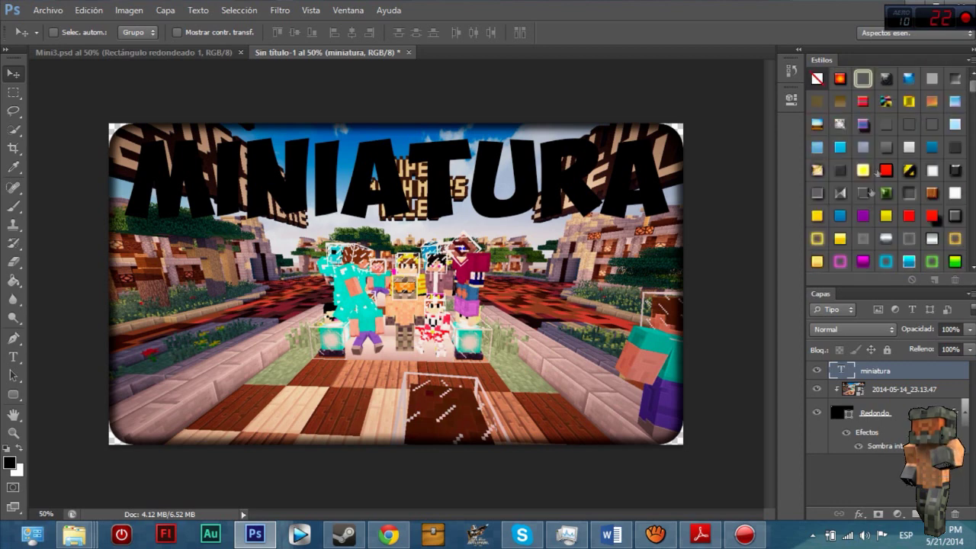
# Try the red preset style with white and black outlines and the dark preset on the MINIATURA text, undoing each.
pyautogui.click(886, 170)
pyautogui.moveTo(615, 193)
pyautogui.mouseDown()
pyautogui.moveTo(606, 187)
pyautogui.moveTo(617, 186)
pyautogui.mouseUp()
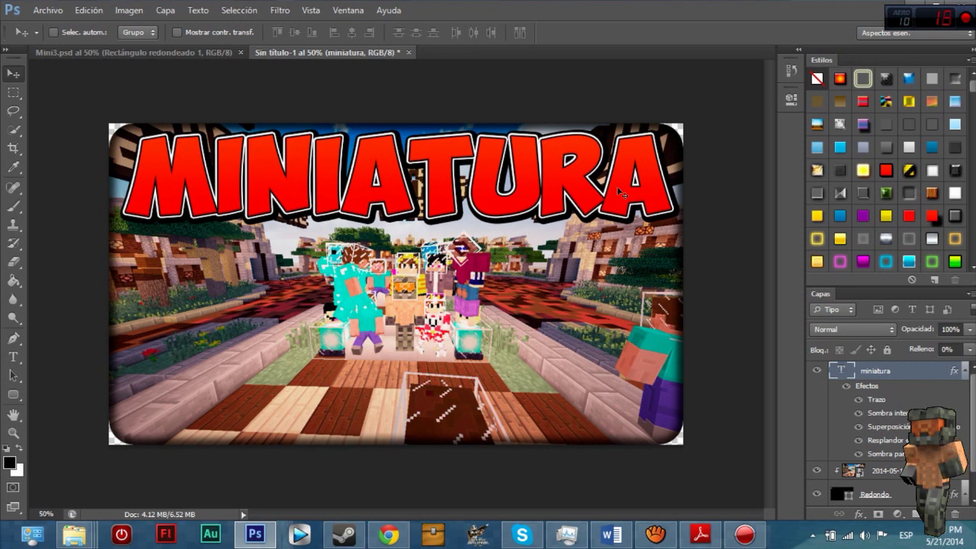
pyautogui.hotkey('ctrl', 'alt', 'z')
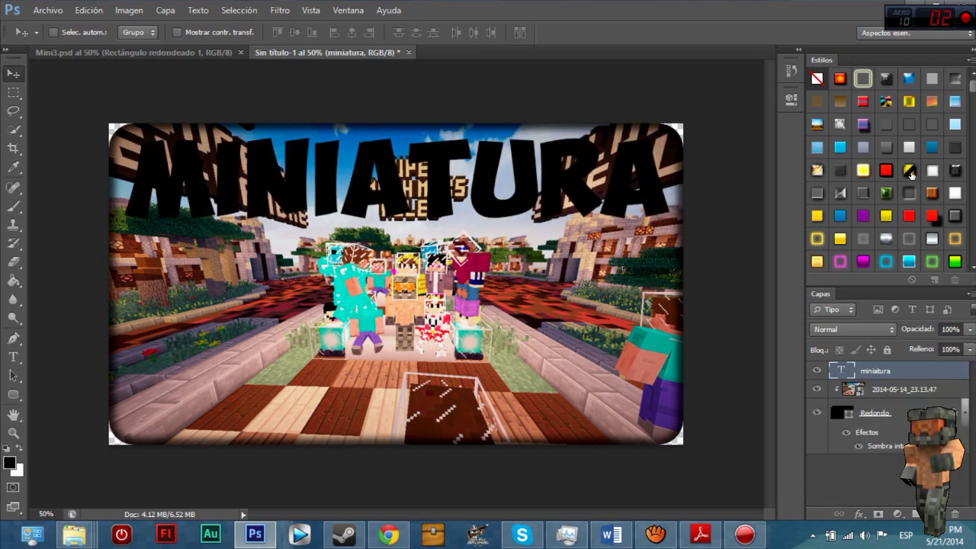
pyautogui.click(886, 172)
pyautogui.hotkey('ctrl', 'alt', 'z')
pyautogui.click(842, 170)
pyautogui.hotkey('ctrl', 'alt', 'z')
# Try the glowing yellow, bevelled gold and other yellow preset styles on the MINIATURA text, undoing each one.
pyautogui.click(859, 170)
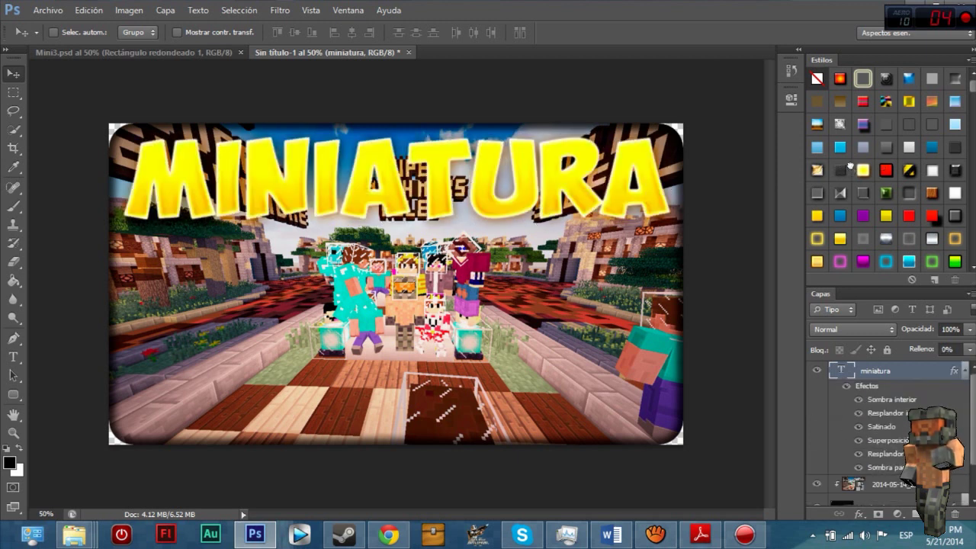
pyautogui.moveTo(526, 194); pyautogui.dragTo(535, 180)
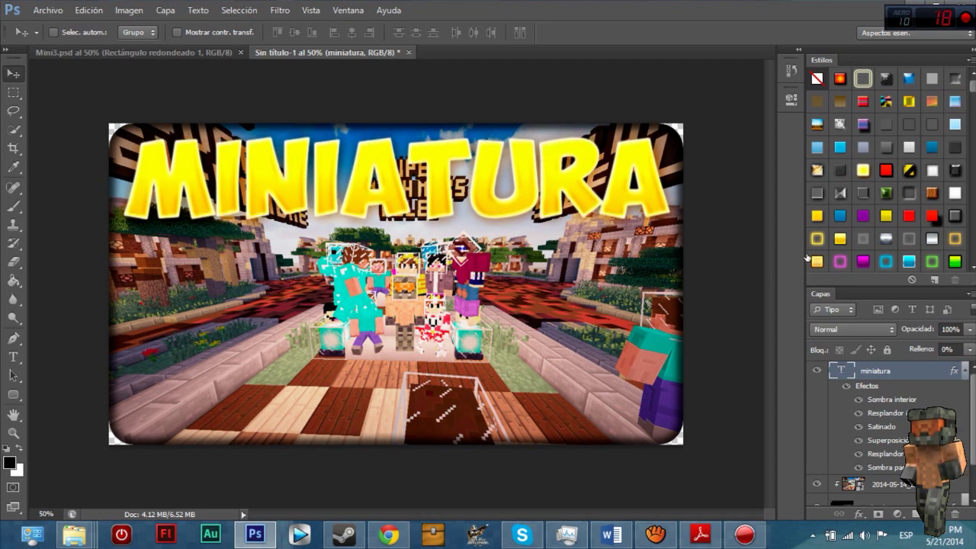
pyautogui.click(817, 261)
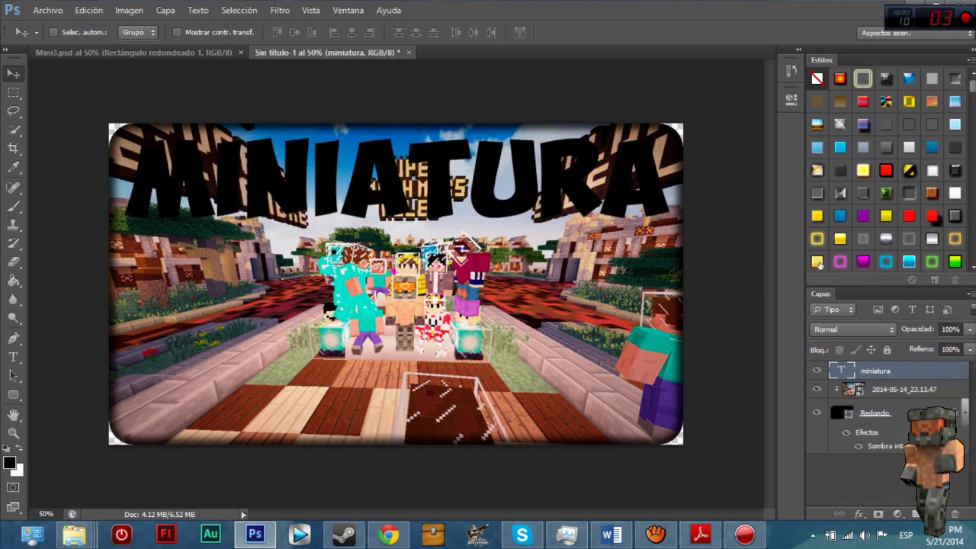
pyautogui.click(817, 261)
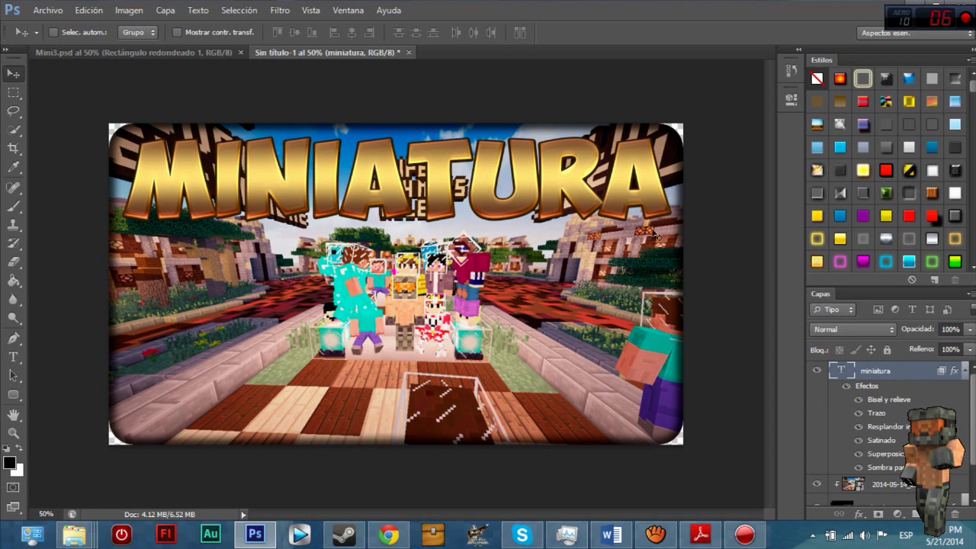
pyautogui.click(816, 238)
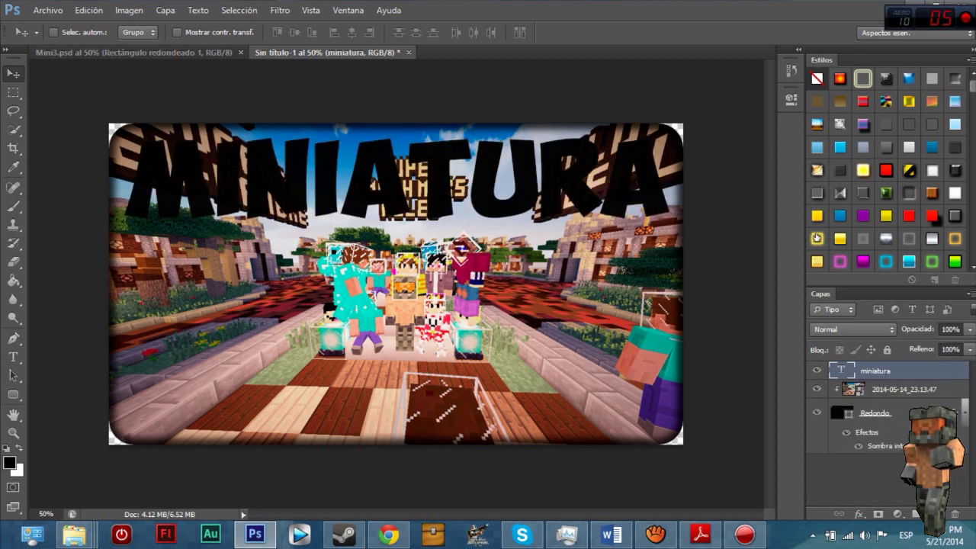
pyautogui.click(840, 239)
pyautogui.hotkey('ctrl', 'z')
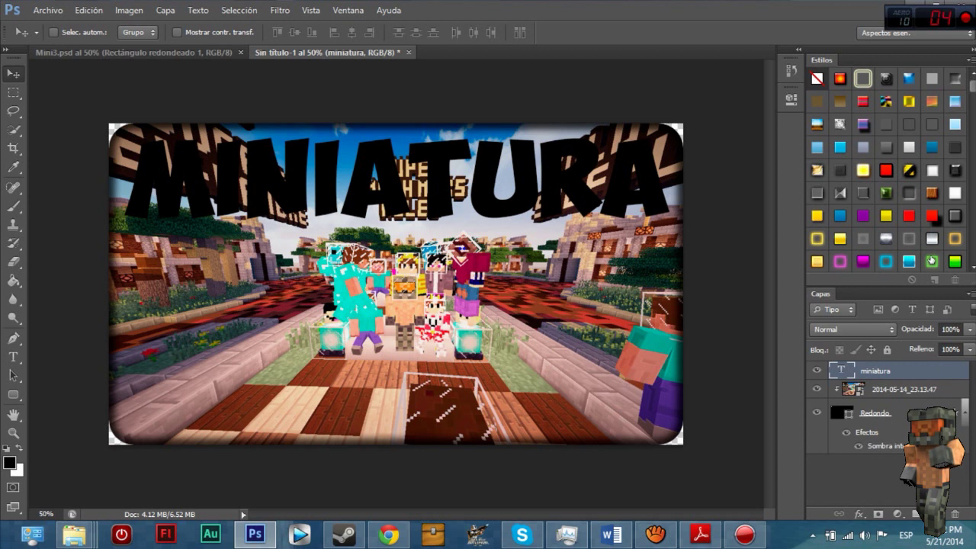
# Try the bevelled red and other preset styles further down the list on the MINIATURA text, undoing each one.
pyautogui.scroll(-4, 931, 261)
pyautogui.click(949, 176)
pyautogui.click(861, 191)
pyautogui.click(841, 194)
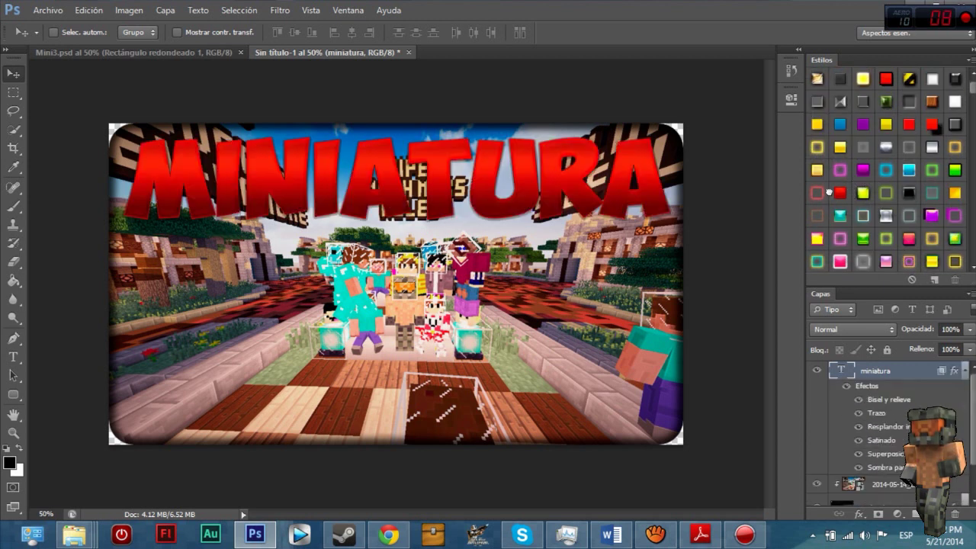
pyautogui.click(863, 239)
pyautogui.click(840, 261)
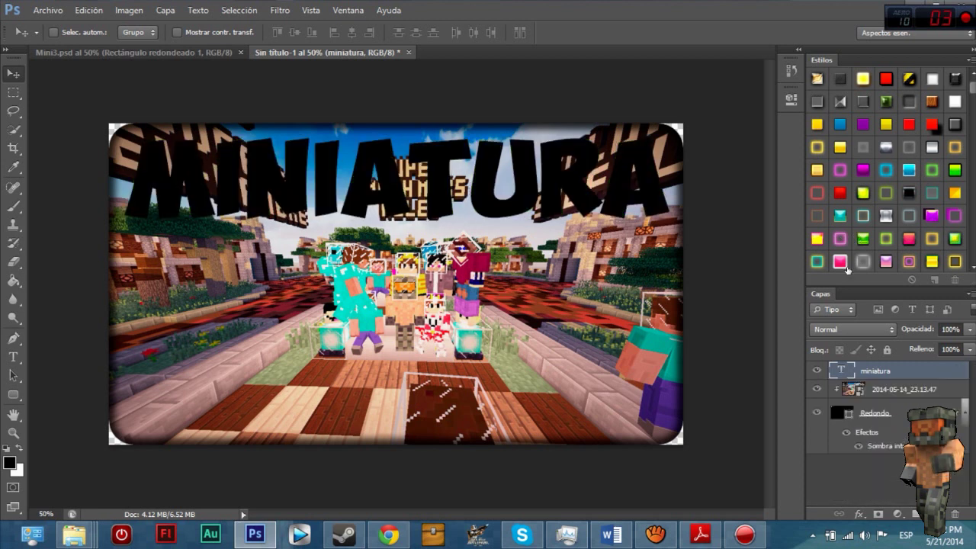
pyautogui.click(863, 262)
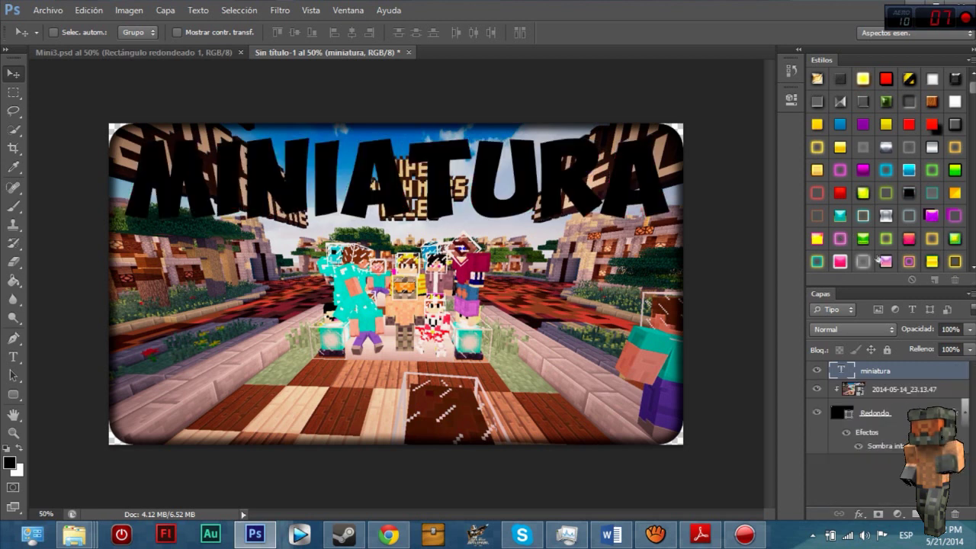
pyautogui.click(918, 260)
pyautogui.click(913, 279)
pyautogui.scroll(-1, 916, 260)
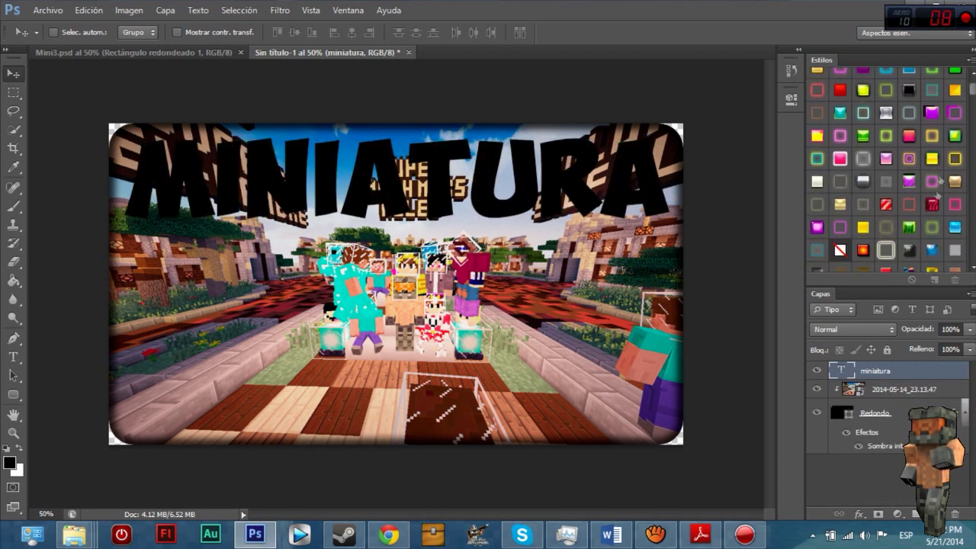
# Apply the yellow preset style with a soft glow to the MINIATURA text.
pyautogui.scroll(3, 857, 226)
pyautogui.scroll(1, 858, 226)
pyautogui.click(928, 170)
pyautogui.click(922, 169)
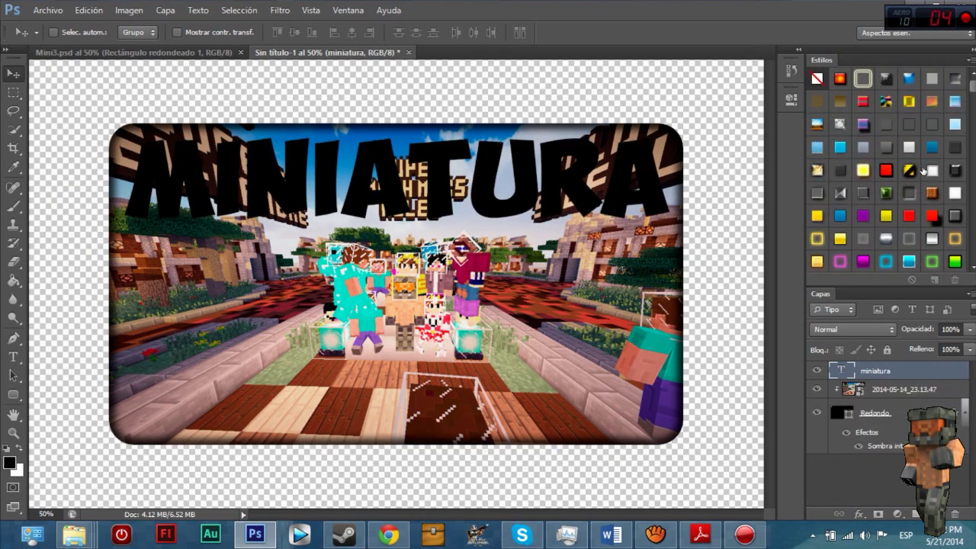
pyautogui.click(885, 216)
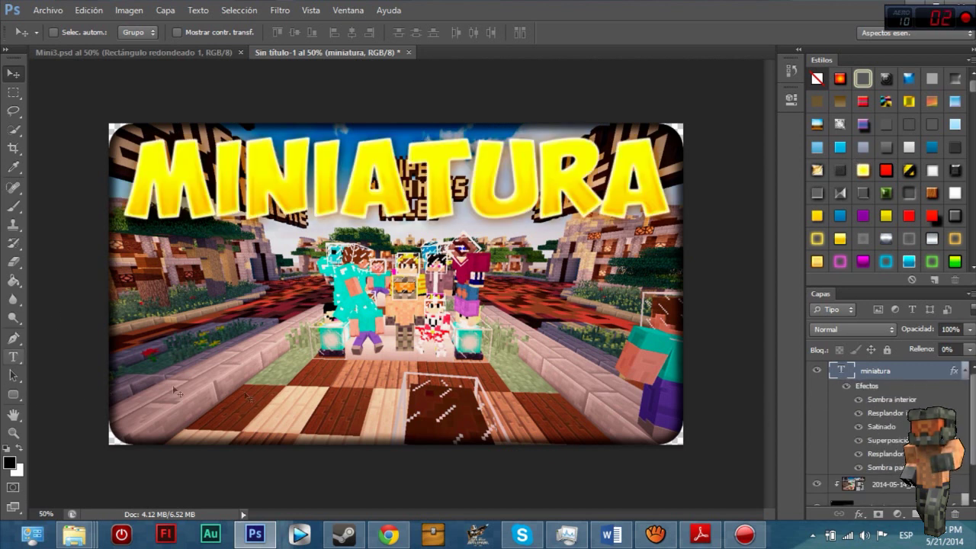
# Add a new text layer reading SPARTANUS in the ObelixPro font at 48 pt, near the thumbnail's lower centre.
pyautogui.click(13, 356)
pyautogui.click(332, 372)
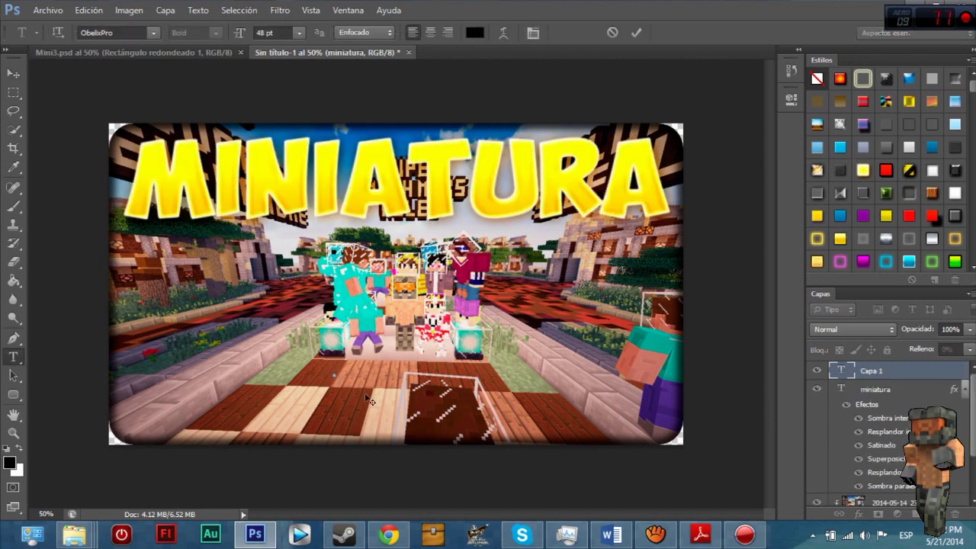
pyautogui.write('SOA')
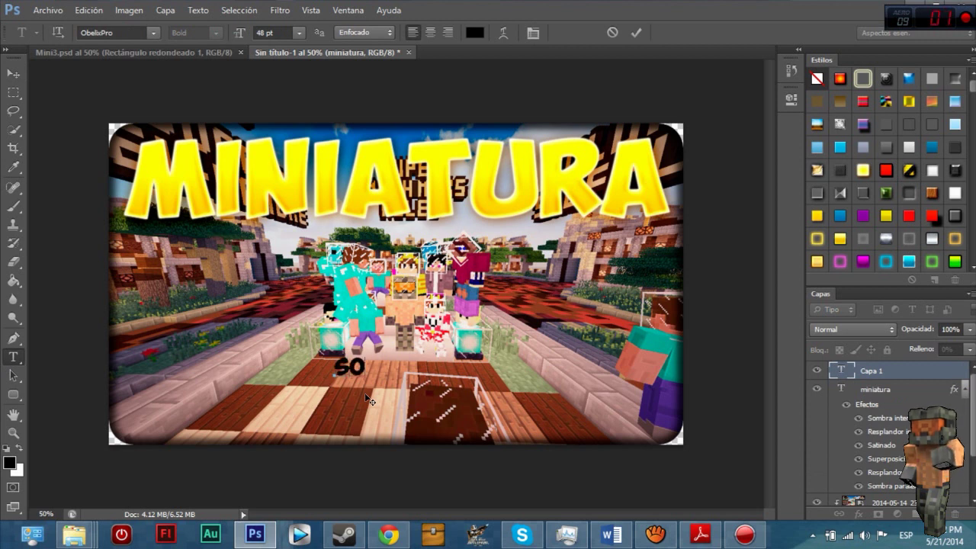
pyautogui.press('BackSpace')
pyautogui.press('BackSpace')
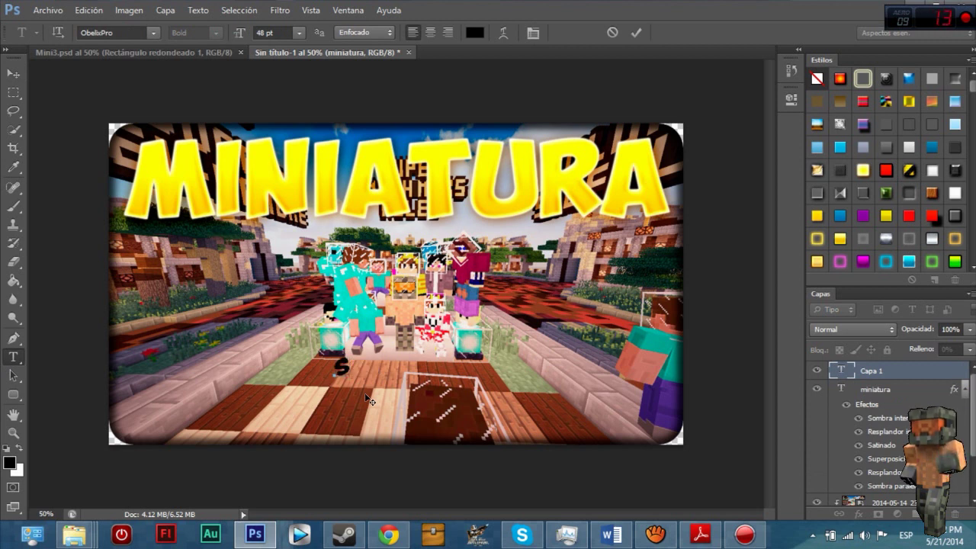
pyautogui.write('PARTAB')
pyautogui.press('BackSpace')
pyautogui.write('NUS')
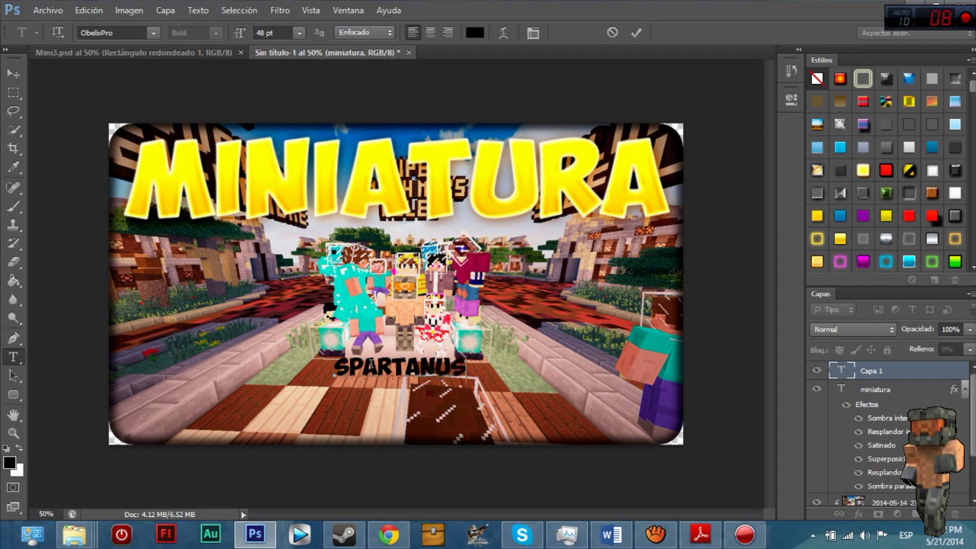
# Move the SPARTANUS text to the thumbnail's bottom and enlarge it to span nearly the full width.
pyautogui.click(14, 73)
pyautogui.moveTo(367, 367); pyautogui.dragTo(216, 421)
pyautogui.hotkey('ctrl', 't')
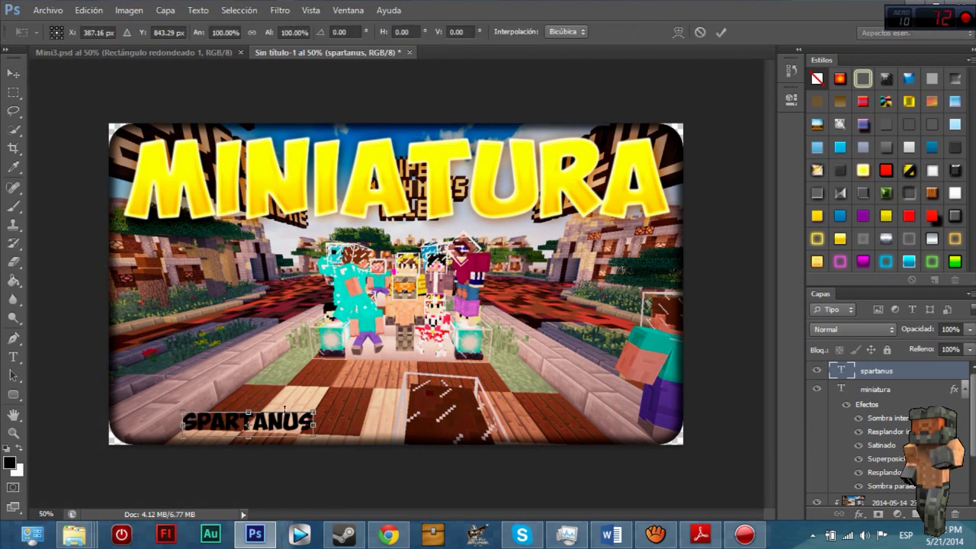
pyautogui.moveTo(311, 411); pyautogui.dragTo(614, 357)
pyautogui.moveTo(509, 386); pyautogui.dragTo(460, 413)
pyautogui.press('Return')
pyautogui.hotkey('ctrl', 't')
pyautogui.moveTo(555, 398); pyautogui.dragTo(601, 414)
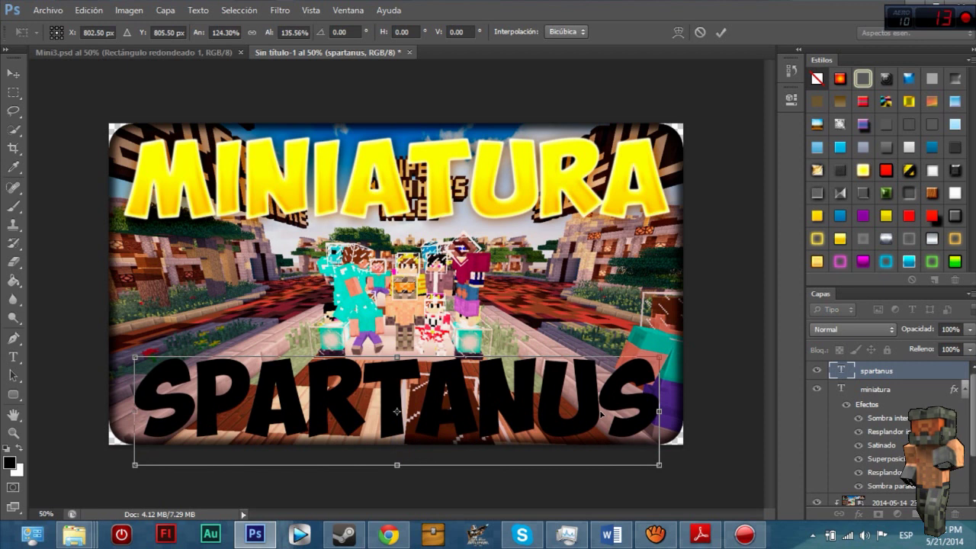
pyautogui.press('Return')
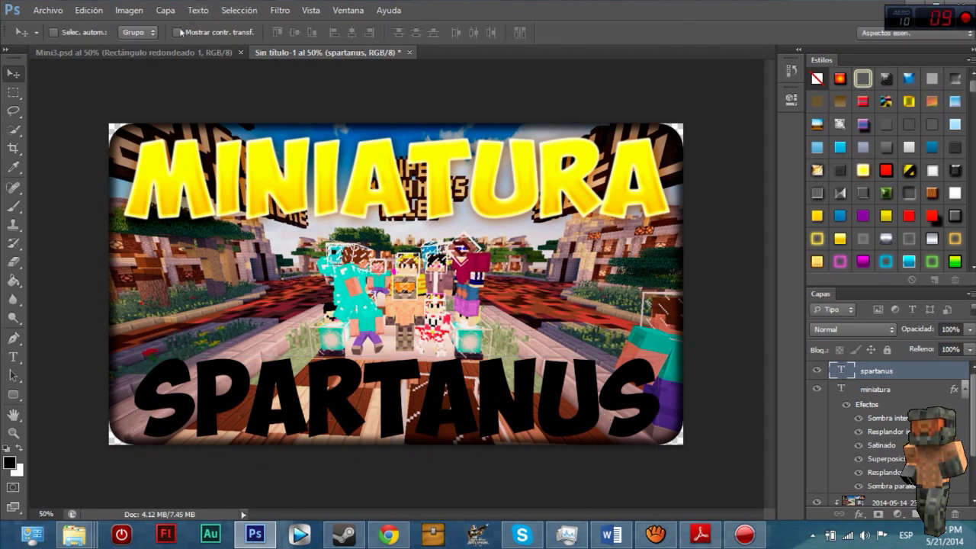
# Compare the layout with Mini3.psd and fine-tune the vertical position of the SPARTANUS text along the bottom edge.
pyautogui.hotkey('ctrl', 'Tab')
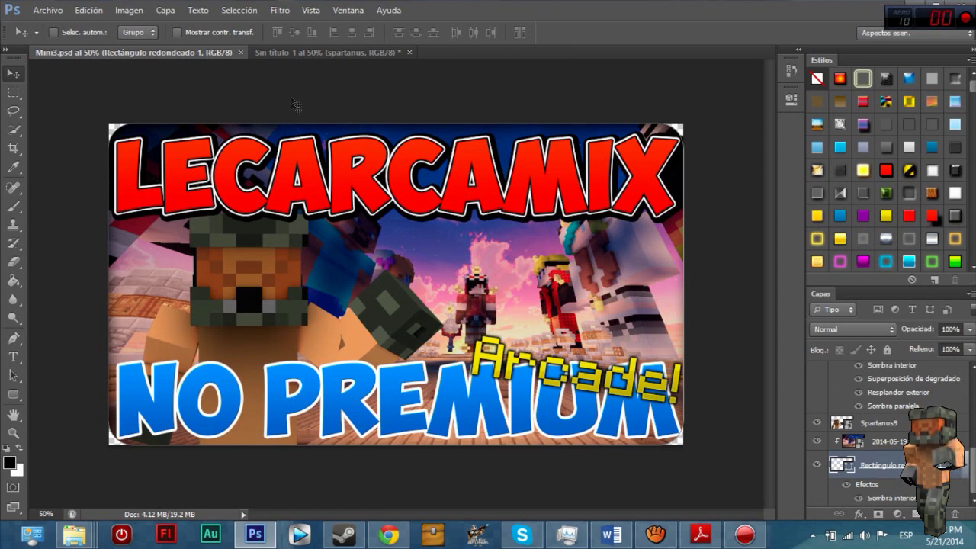
pyautogui.hotkey('ctrl', 'Tab')
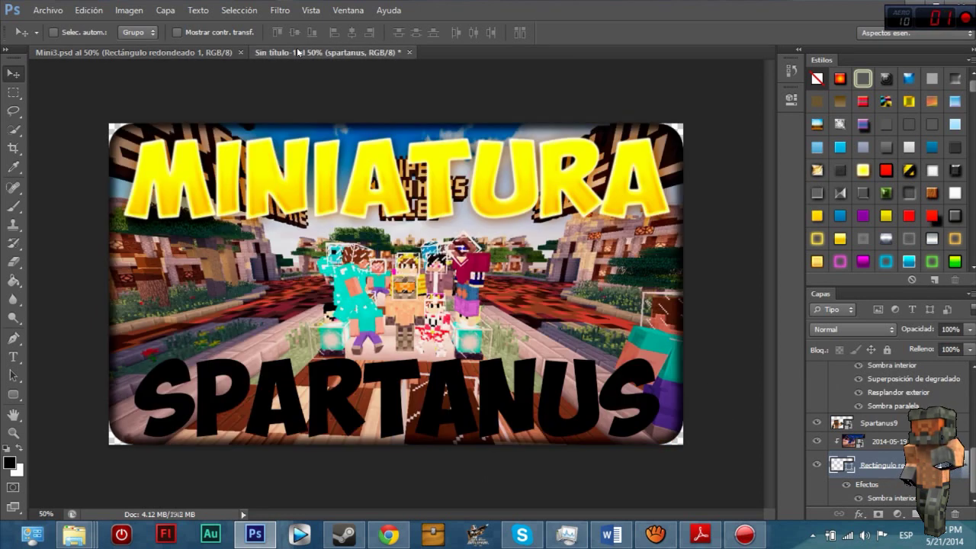
pyautogui.moveTo(456, 386)
pyautogui.mouseDown()
pyautogui.moveTo(456, 401)
pyautogui.moveTo(533, 186)
pyautogui.moveTo(551, 183)
pyautogui.moveTo(452, 402)
pyautogui.mouseUp()
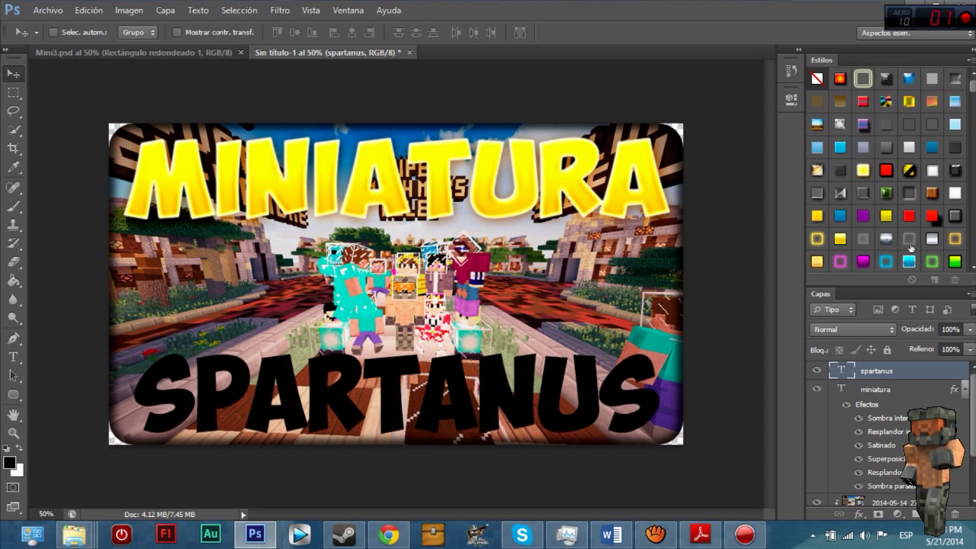
pyautogui.moveTo(606, 386); pyautogui.dragTo(601, 390)
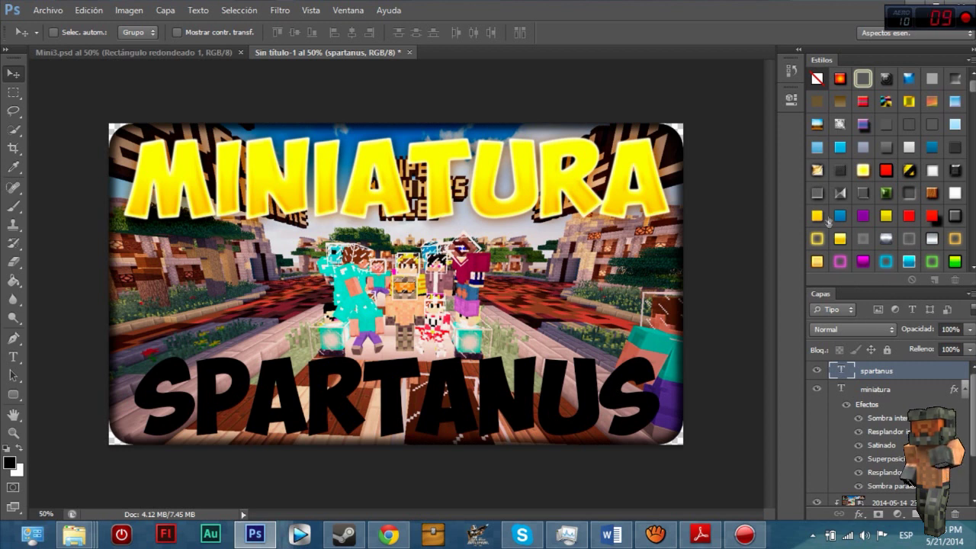
# Try the green, pink, yellow and bevelled red preset styles on the SPARTANUS text, undoing each one.
pyautogui.scroll(-5, 897, 176)
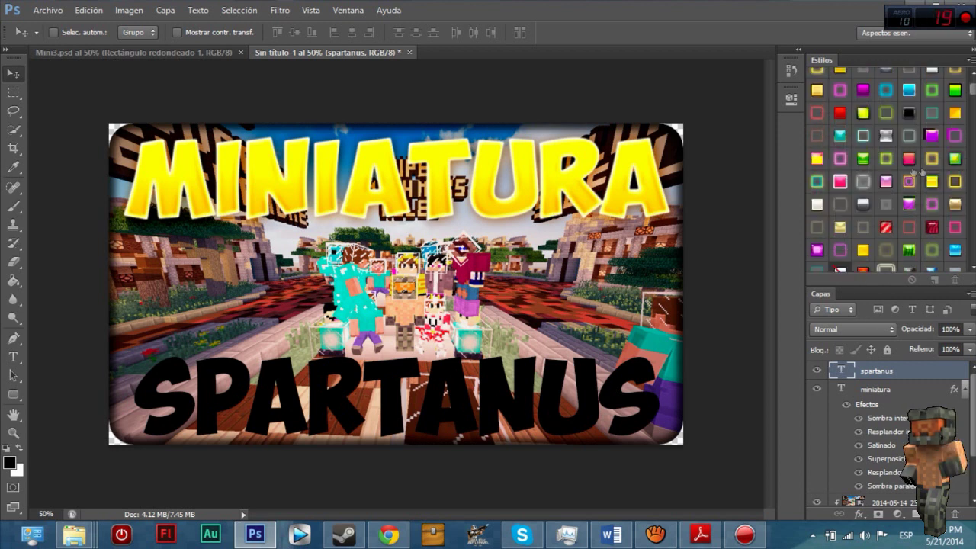
pyautogui.click(859, 160)
pyautogui.hotkey('ctrl', 'z')
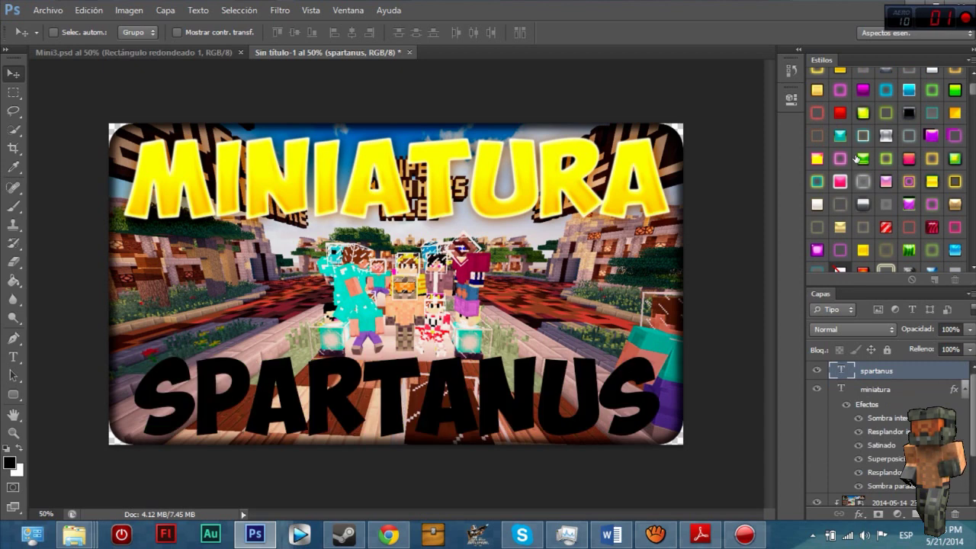
pyautogui.click(837, 180)
pyautogui.hotkey('ctrl', 'z')
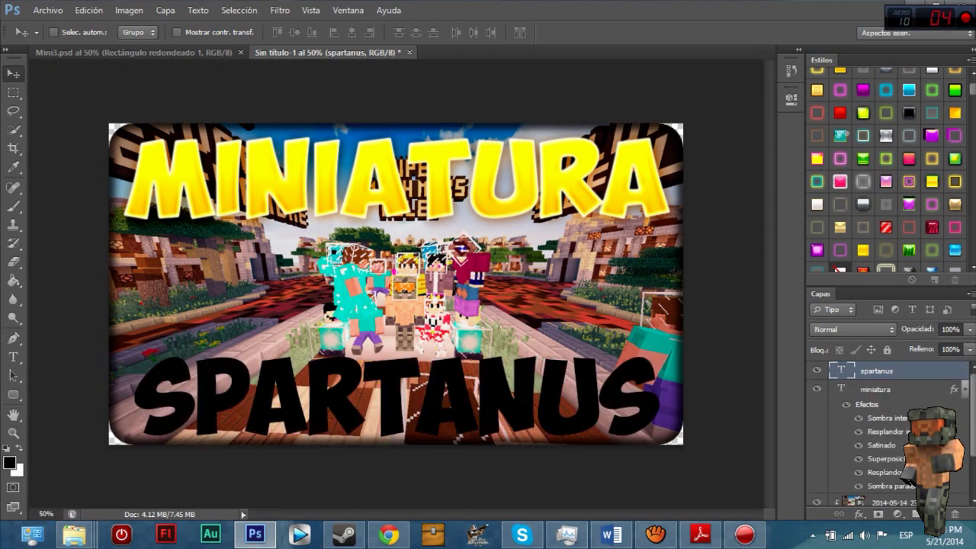
pyautogui.click(817, 155)
pyautogui.hotkey('ctrl', 'z')
pyautogui.click(837, 113)
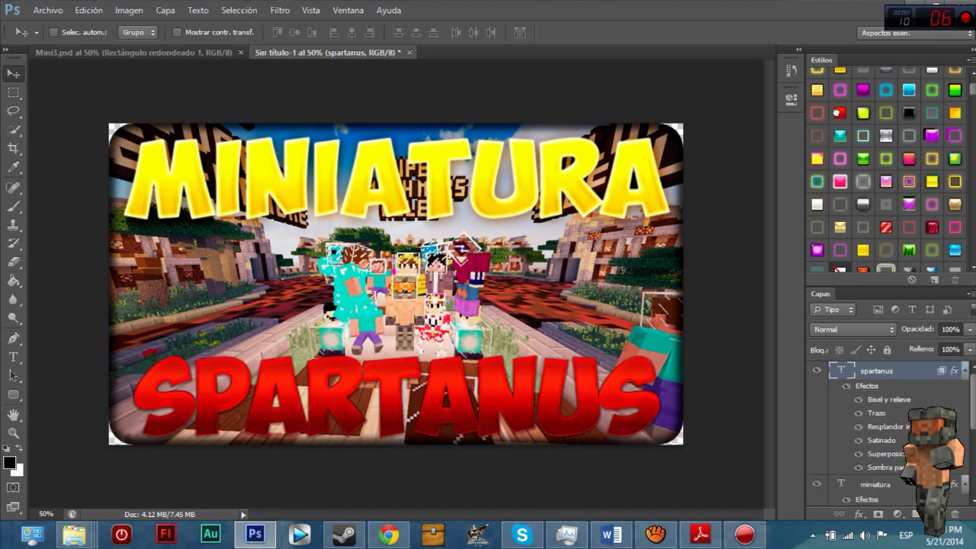
pyautogui.hotkey('ctrl', 'z')
# Try the red preset style with white and black outlines and the flat dark blue preset on SPARTANUS, undoing each.
pyautogui.scroll(-4, 888, 239)
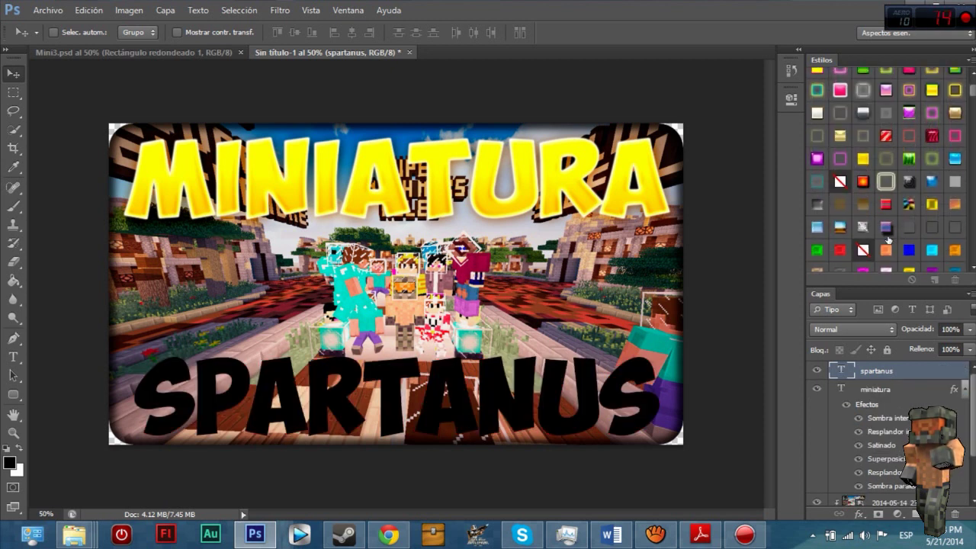
pyautogui.click(862, 136)
pyautogui.hotkey('ctrl', 'z')
pyautogui.scroll(-4, 889, 187)
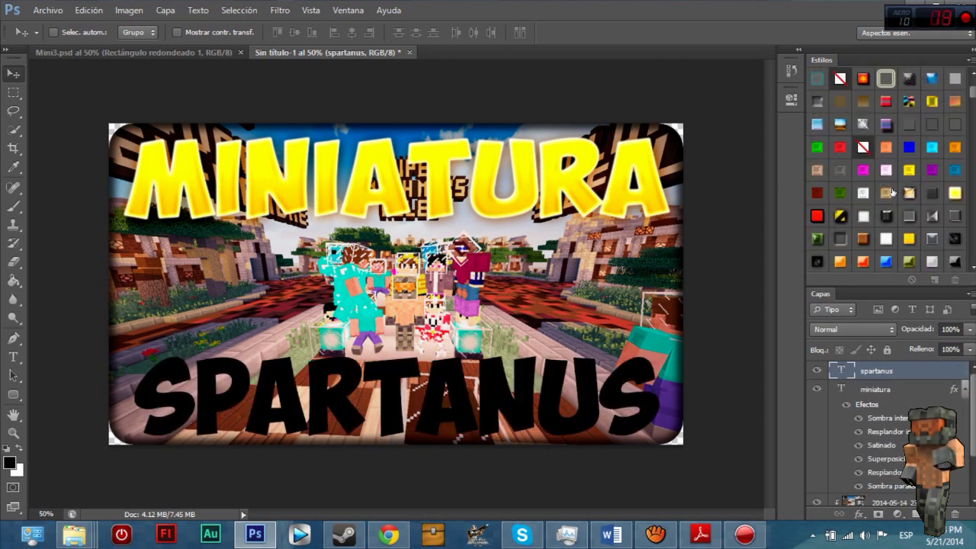
pyautogui.click(813, 134)
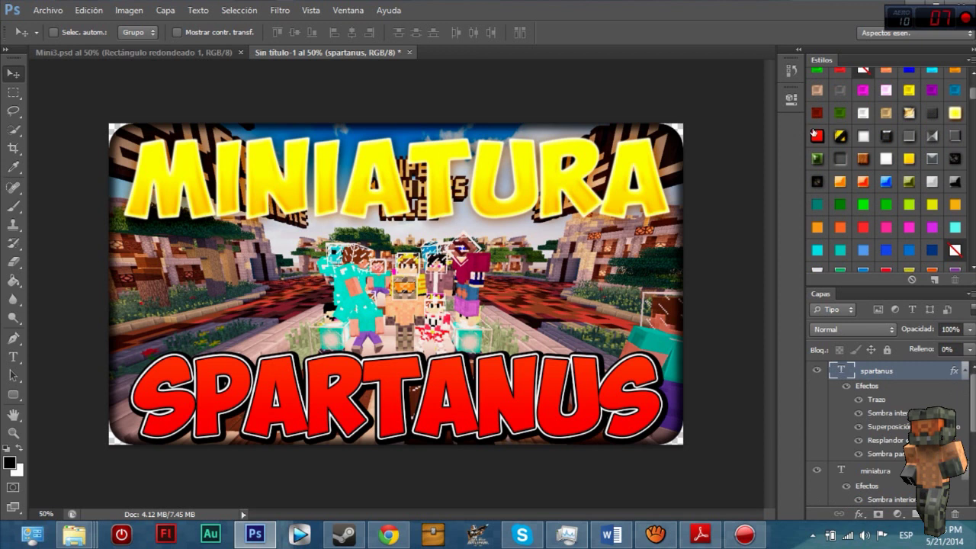
pyautogui.hotkey('ctrl', 'z')
pyautogui.scroll(-4, 877, 183)
pyautogui.click(929, 174)
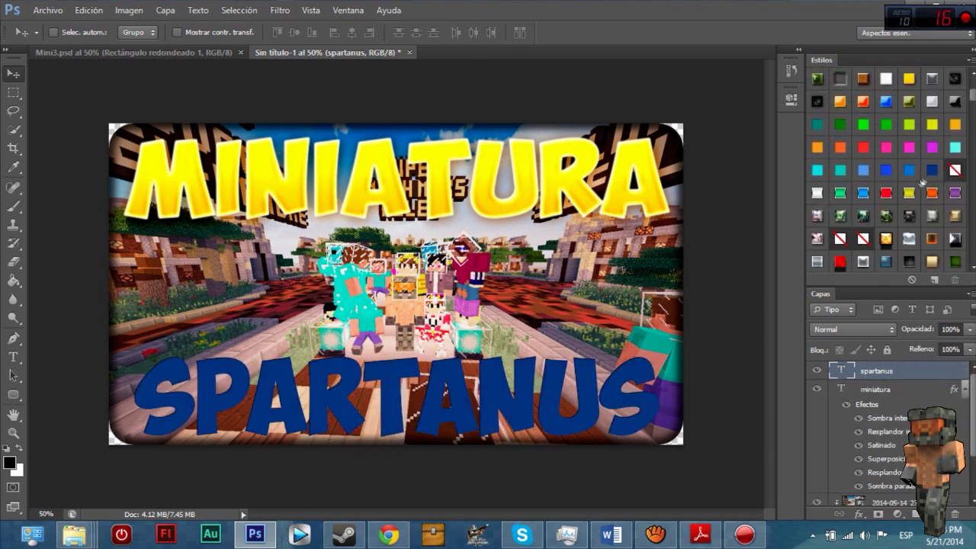
pyautogui.hotkey('ctrl', 'z')
pyautogui.scroll(-5, 922, 182)
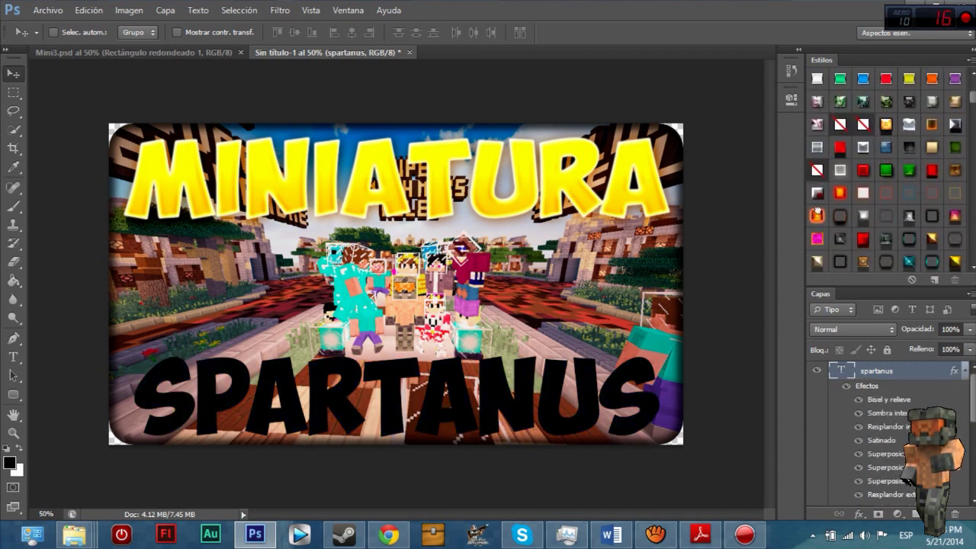
# Try the burning fire, orange lava and textured red preset styles on the SPARTANUS text, undoing each one.
pyautogui.click(817, 214)
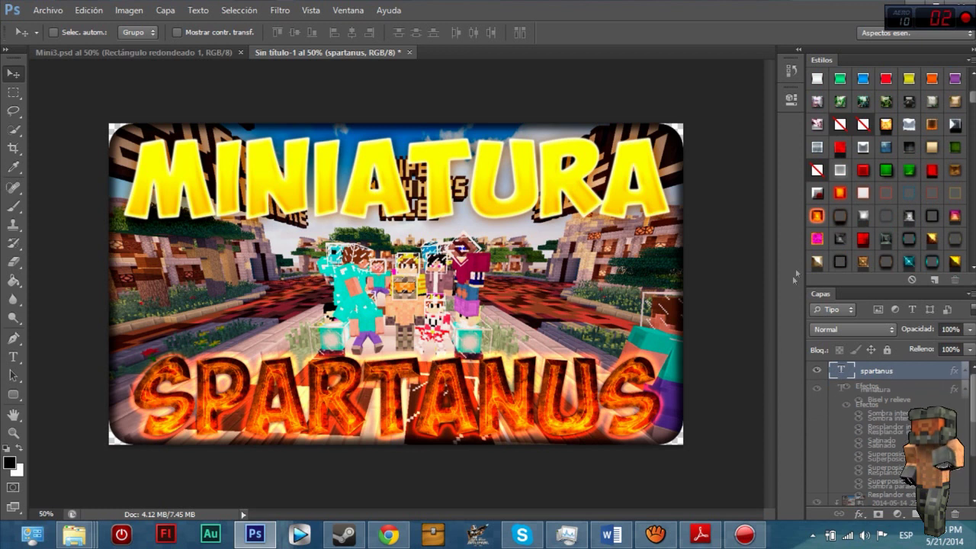
pyautogui.hotkey('ctrl', 'z')
pyautogui.click(830, 185)
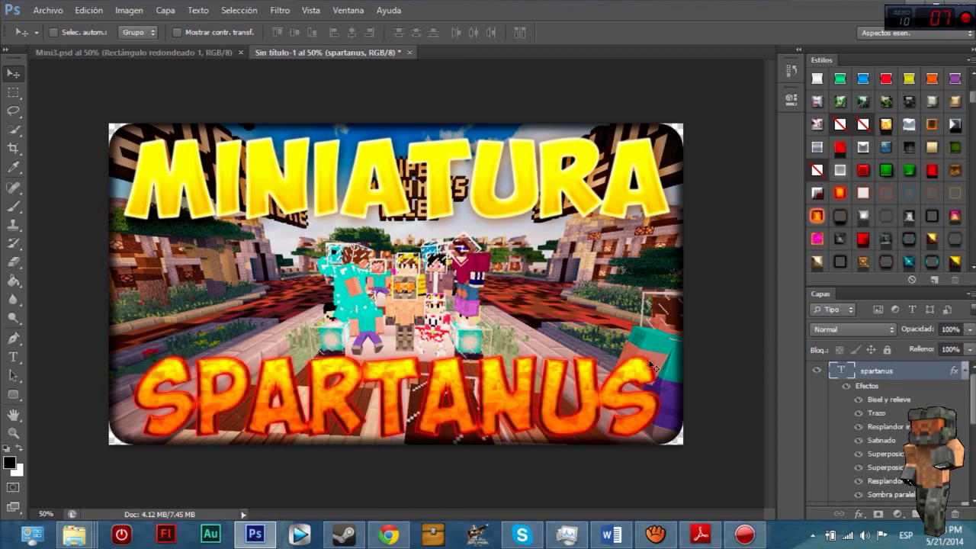
pyautogui.hotkey('ctrl', 'z')
pyautogui.click(931, 169)
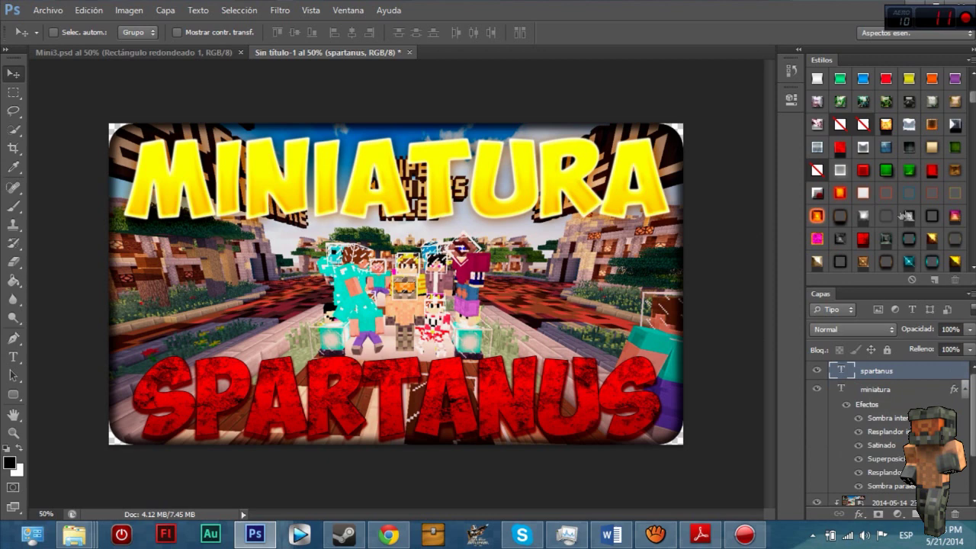
pyautogui.hotkey('ctrl', 'z')
# Try the orange and dark red preset styles further down the list on the SPARTANUS text, undoing each one.
pyautogui.scroll(-4, 915, 208)
pyautogui.scroll(-8, 916, 208)
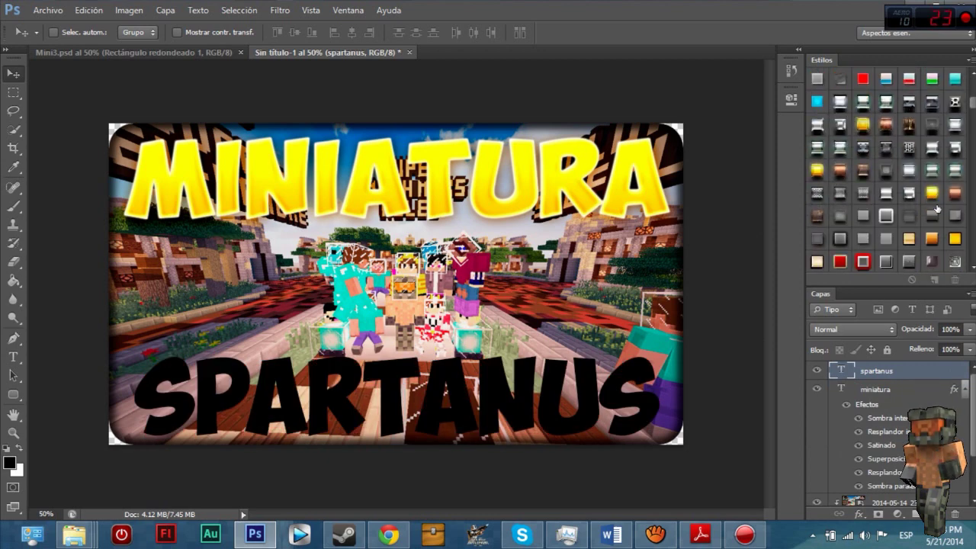
pyautogui.scroll(-6, 937, 207)
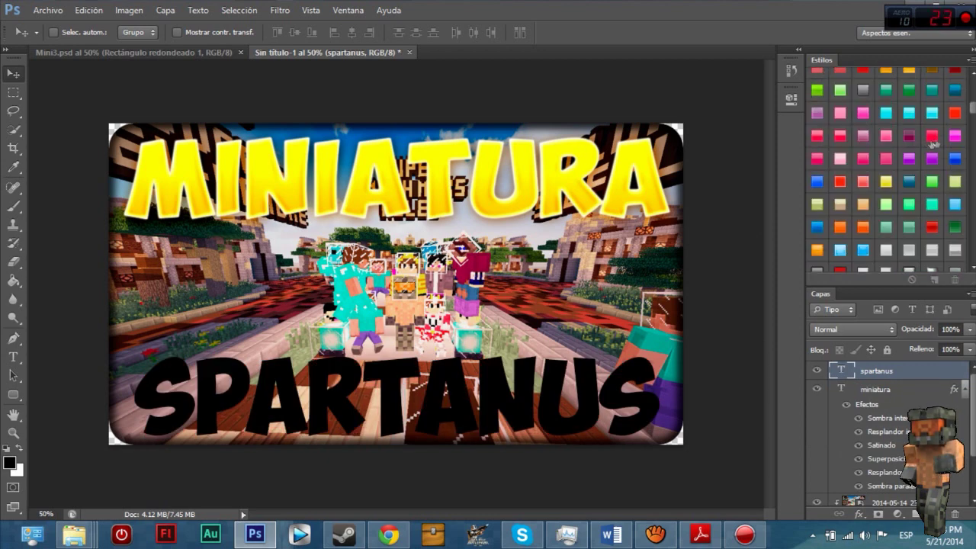
pyautogui.click(817, 250)
pyautogui.hotkey('ctrl', 'z')
pyautogui.scroll(-2, 819, 248)
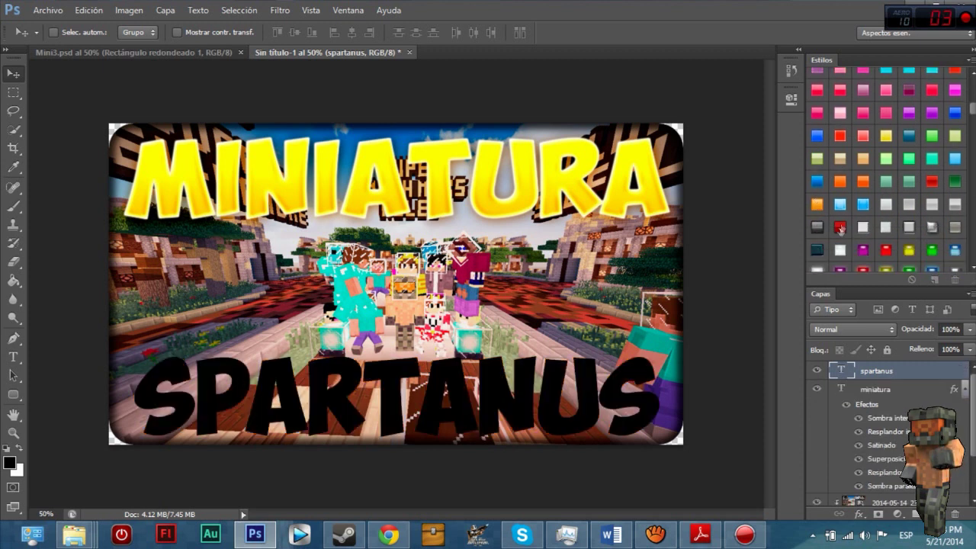
pyautogui.click(841, 228)
pyautogui.scroll(-4, 842, 227)
pyautogui.hotkey('ctrl', 'z')
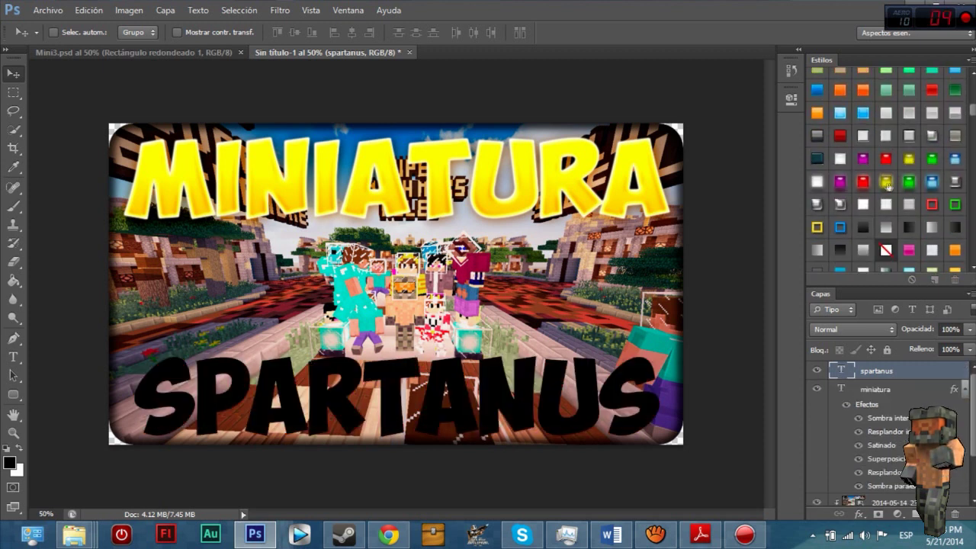
# Try the glossy yellow, green and light blue preset styles on the SPARTANUS text, undo each and browse further presets.
pyautogui.click(884, 180)
pyautogui.hotkey('ctrl', 'z')
pyautogui.click(908, 181)
pyautogui.hotkey('ctrl', 'z')
pyautogui.click(930, 181)
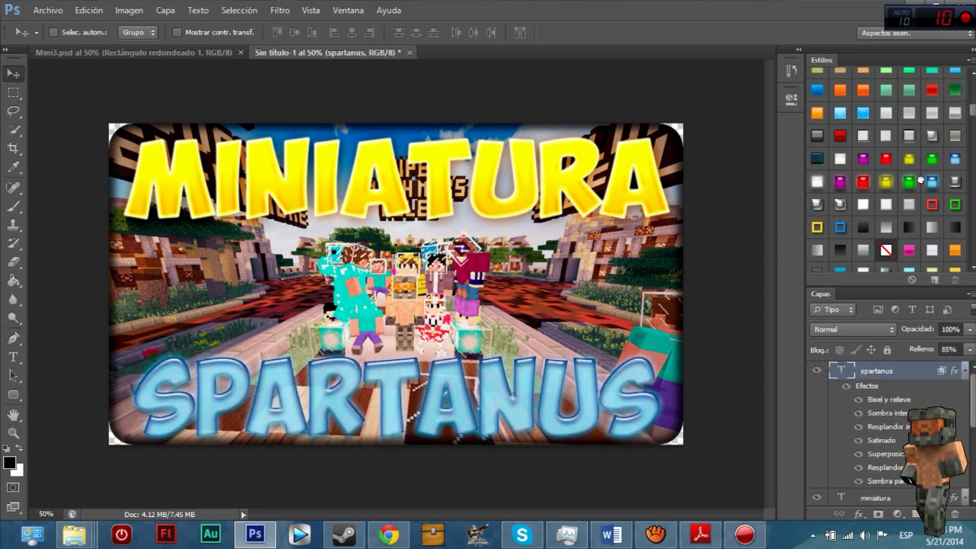
pyautogui.hotkey('ctrl', 'z')
pyautogui.scroll(-8, 921, 180)
pyautogui.rightClick(918, 185)
pyautogui.press('Escape')
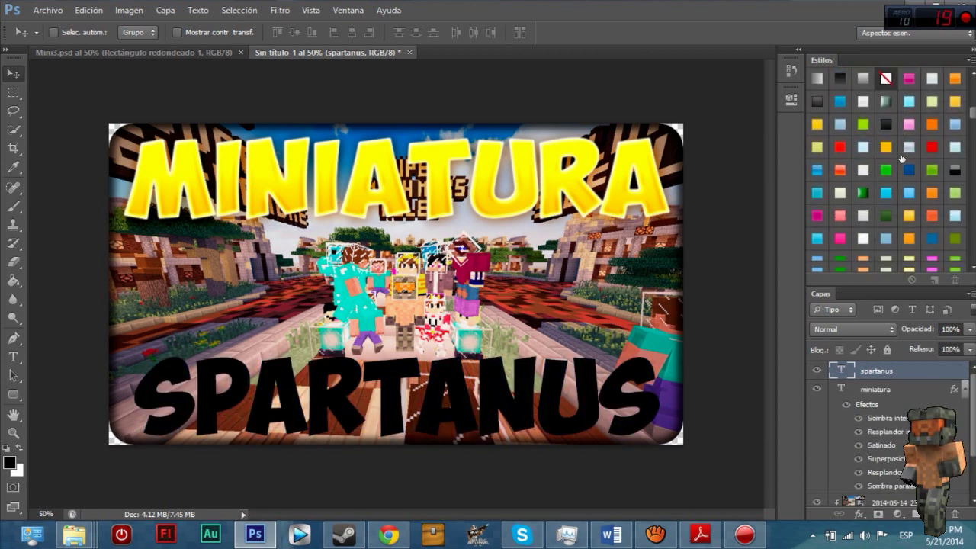
# Try the glossy dark grey preset style further down the list on the SPARTANUS text.
pyautogui.click(900, 164)
pyautogui.hotkey('ctrl', 'z')
pyautogui.scroll(-10, 900, 170)
pyautogui.scroll(-5, 900, 174)
pyautogui.scroll(2, 965, 126)
pyautogui.click(947, 181)
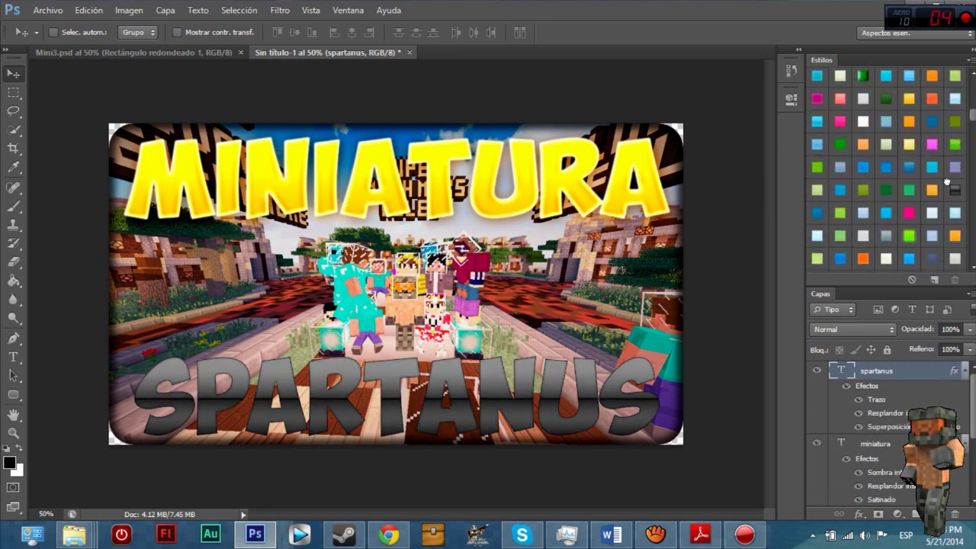
# Try the red preset style with white and black outlines and the presets near it on the SPARTANUS text.
pyautogui.scroll(10, 935, 219)
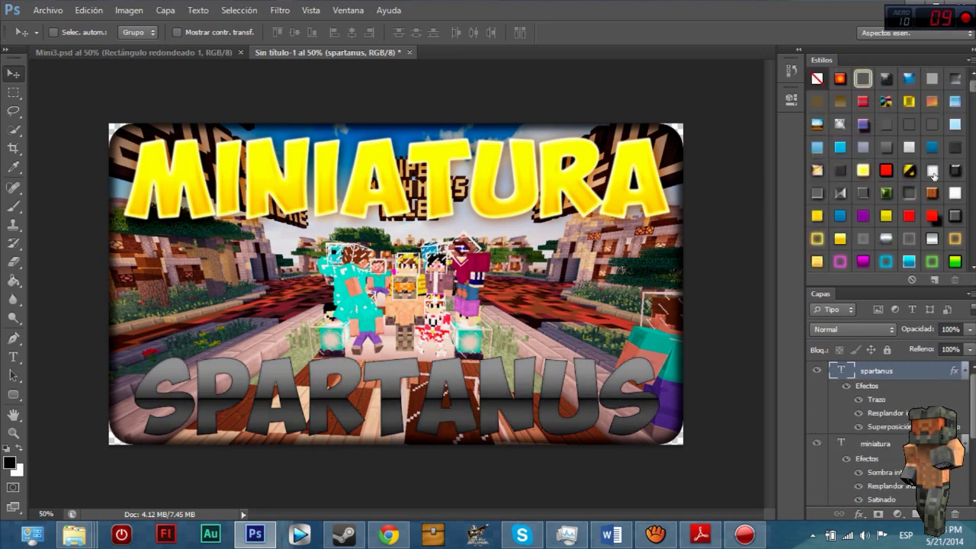
pyautogui.click(884, 170)
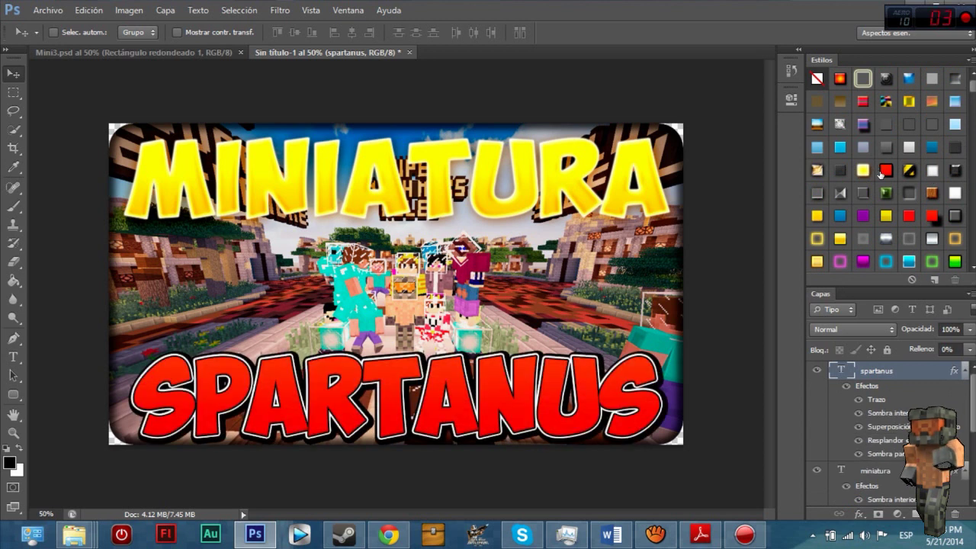
pyautogui.click(830, 184)
pyautogui.click(833, 233)
pyautogui.click(828, 241)
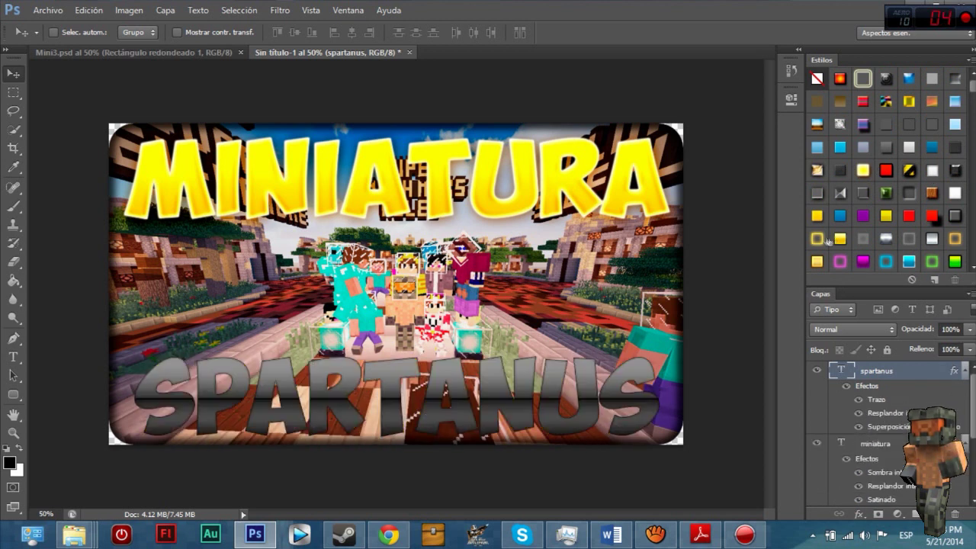
pyautogui.click(828, 213)
pyautogui.click(839, 220)
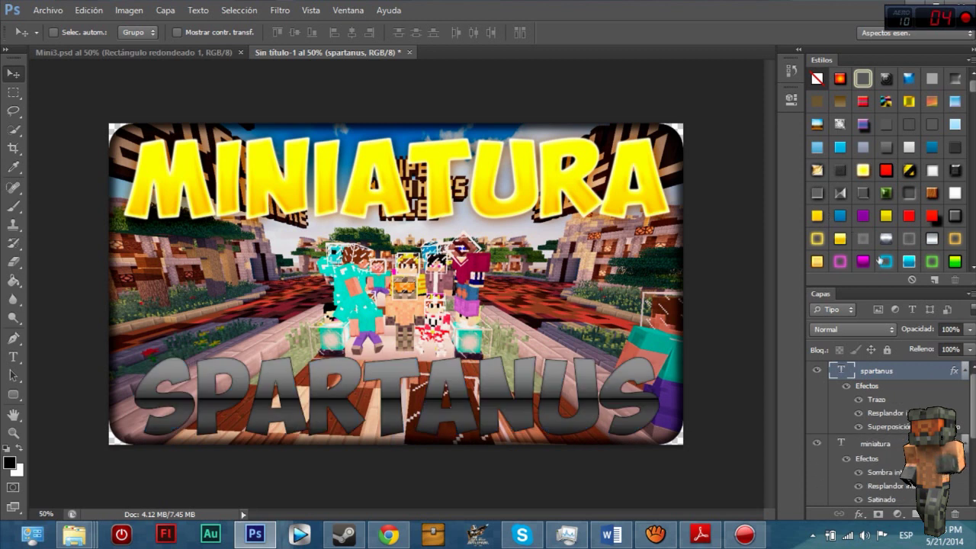
# Try the golden and plain red presets, and apply the red preset style with a white outline to the SPARTANUS text.
pyautogui.click(861, 260)
pyautogui.click(817, 261)
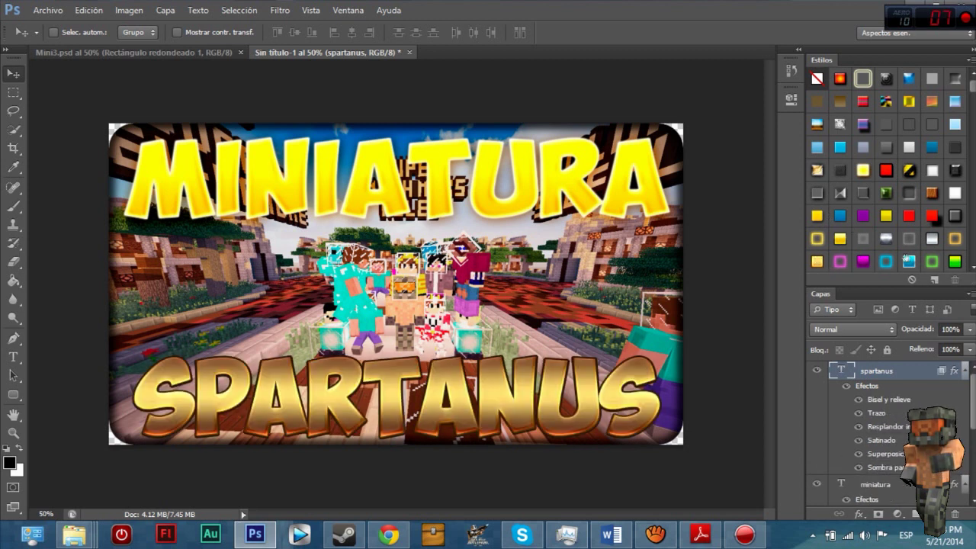
pyautogui.click(909, 218)
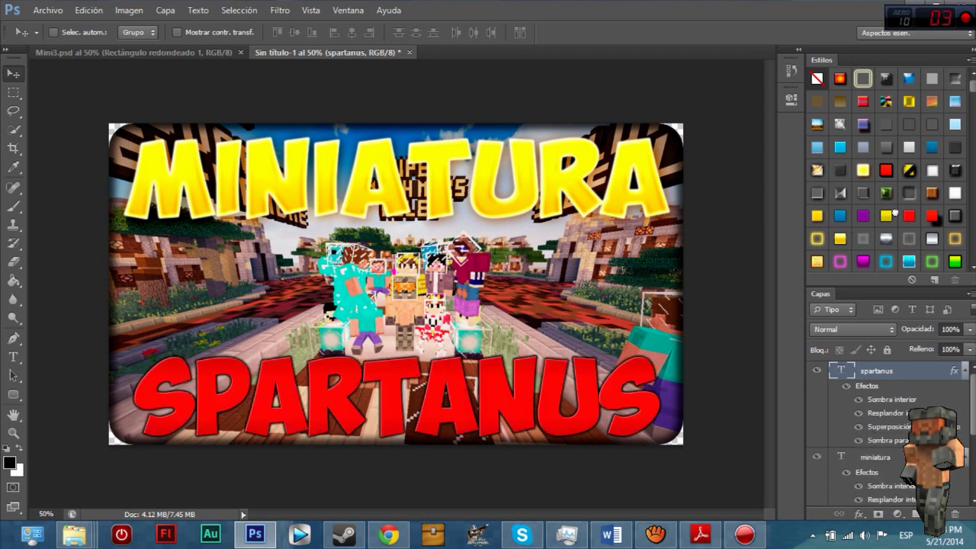
pyautogui.click(921, 218)
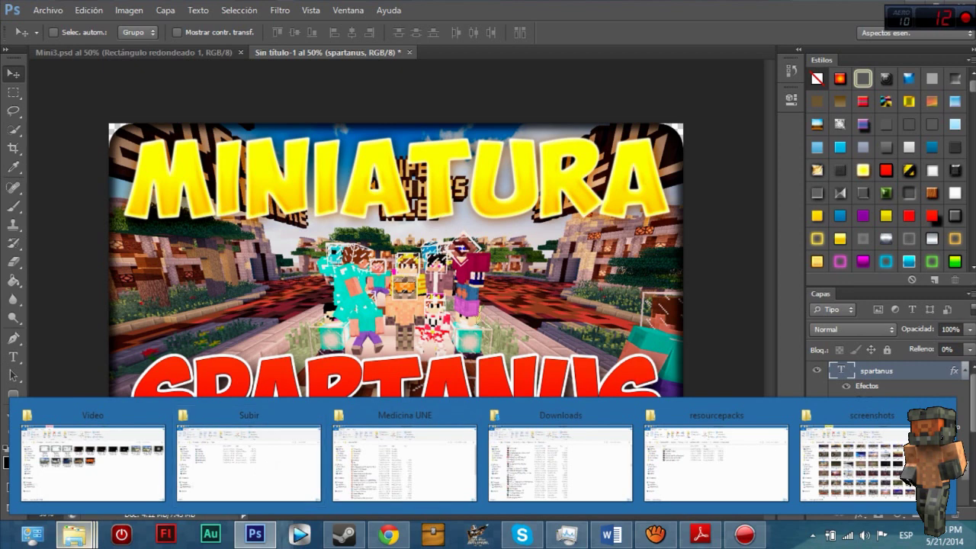
# Switch to the File Explorer screenshots window and open the Cinema 4D folder in the Pictures library.
pyautogui.moveTo(74, 536)
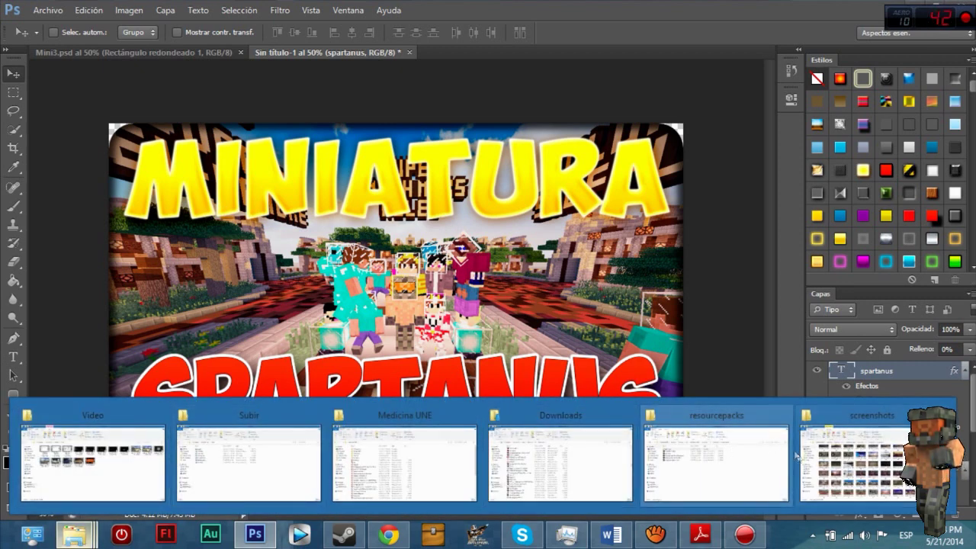
pyautogui.click(819, 463)
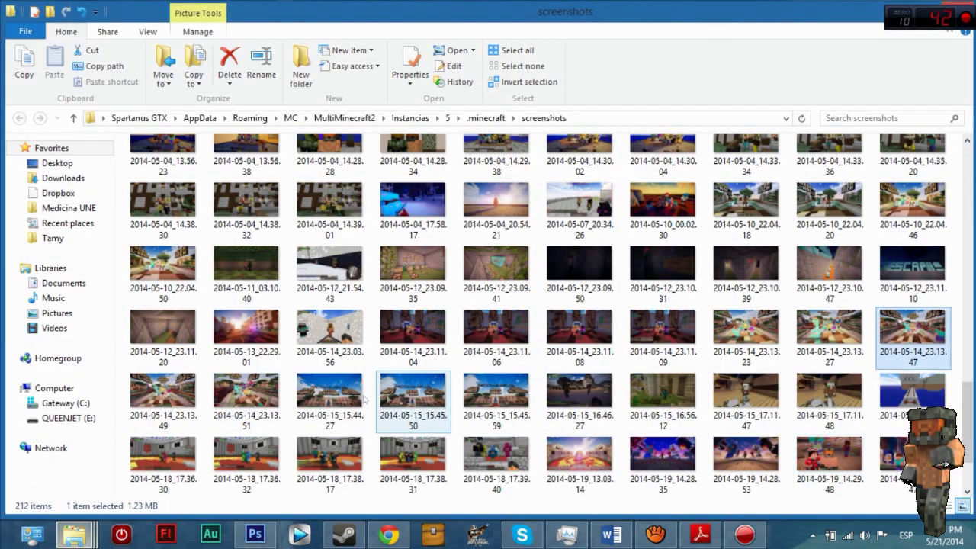
pyautogui.click(51, 316)
pyautogui.doubleClick(159, 170)
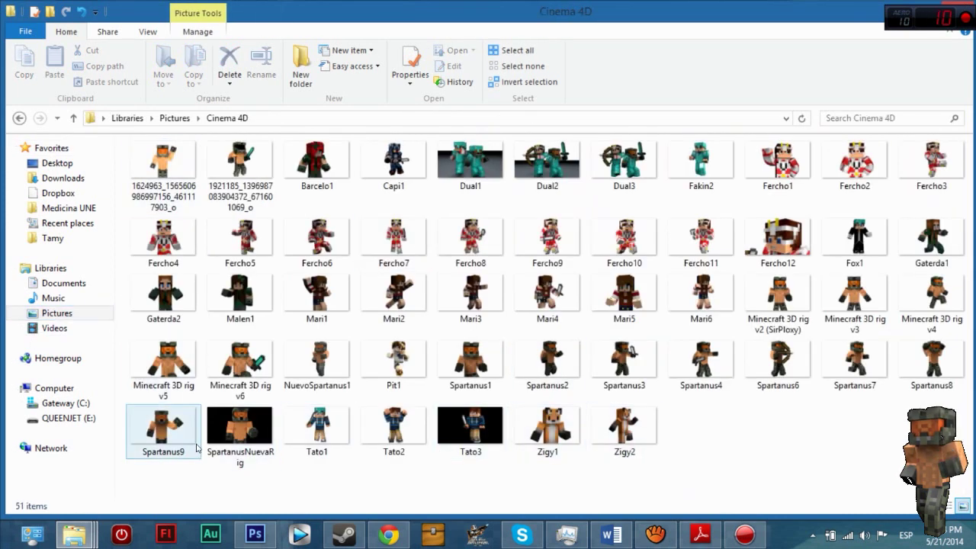
# View the Spartanus9 character render in Windows Photo Viewer and close it.
pyautogui.click(152, 438)
pyautogui.doubleClick(152, 439)
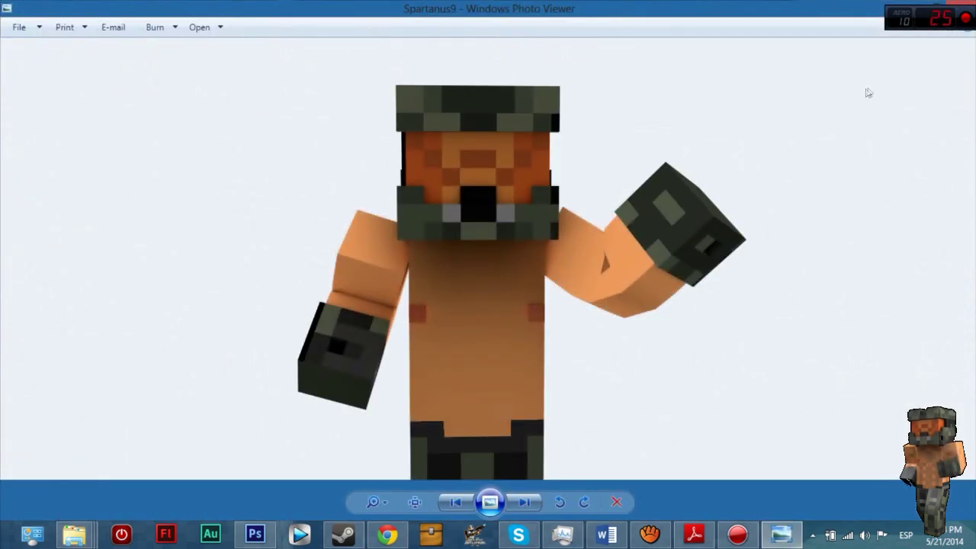
pyautogui.click(965, 17)
pyautogui.click(965, 14)
# Examine the head and chest of the SpartanusNuevaRig render on its black background up close, and close the viewer.
pyautogui.doubleClick(240, 458)
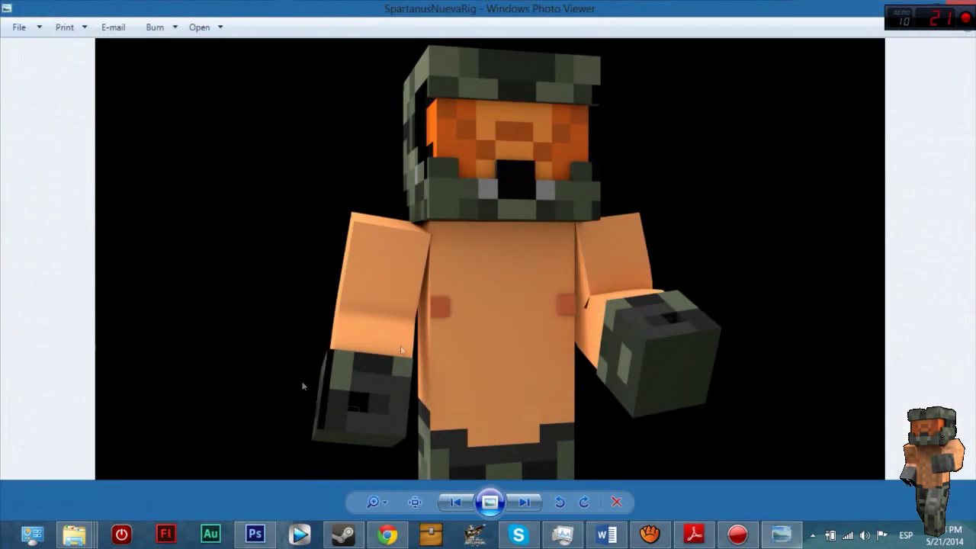
pyautogui.scroll(3, 526, 196)
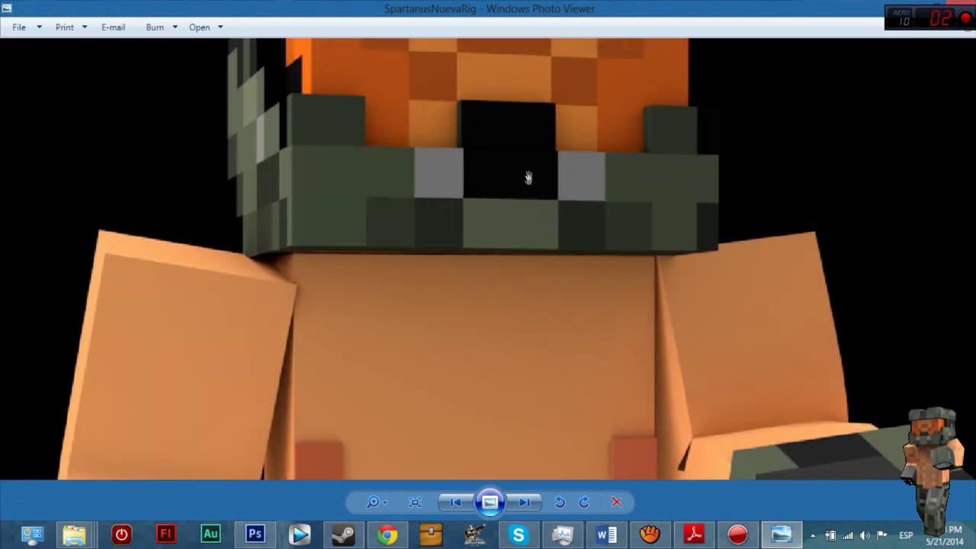
pyautogui.scroll(-3, 524, 384)
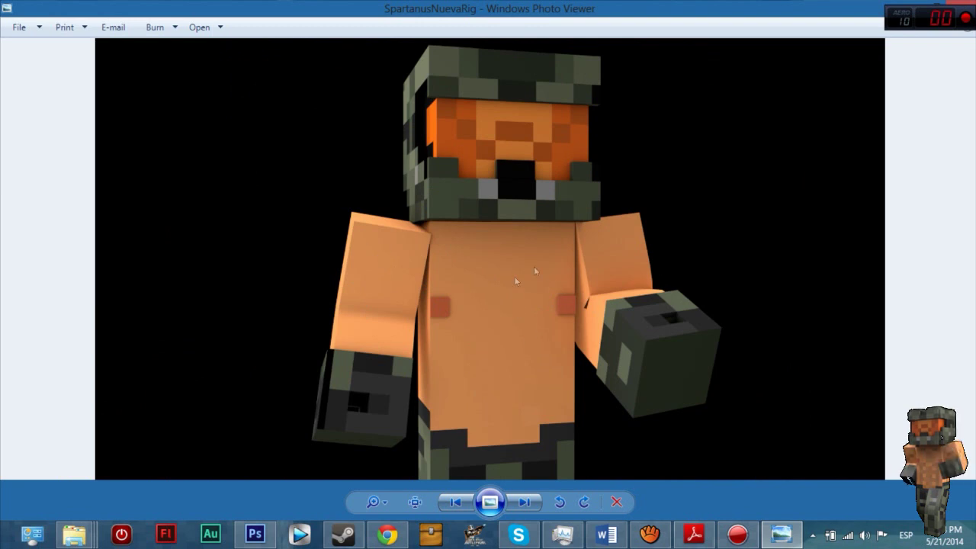
pyautogui.scroll(3, 448, 307)
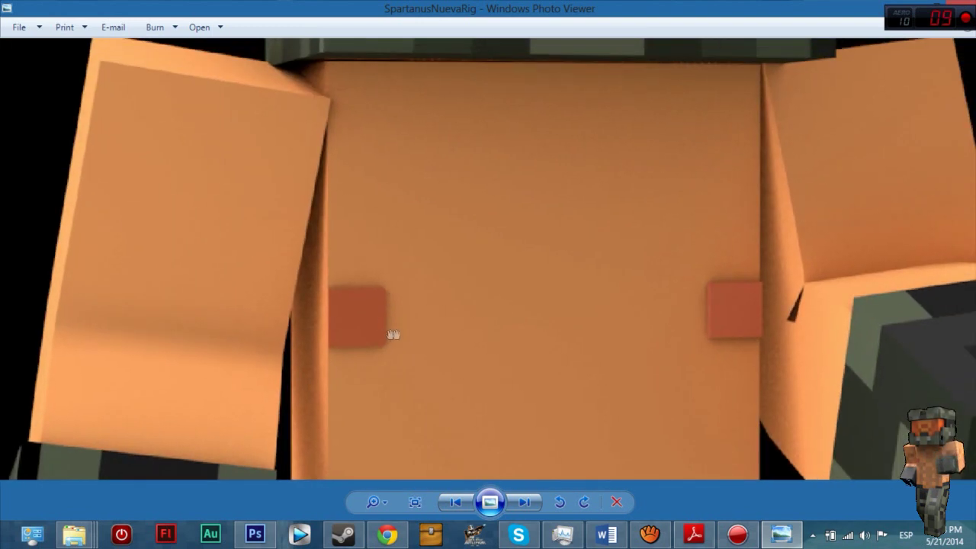
pyautogui.scroll(-2, 623, 323)
pyautogui.scroll(3, 577, 251)
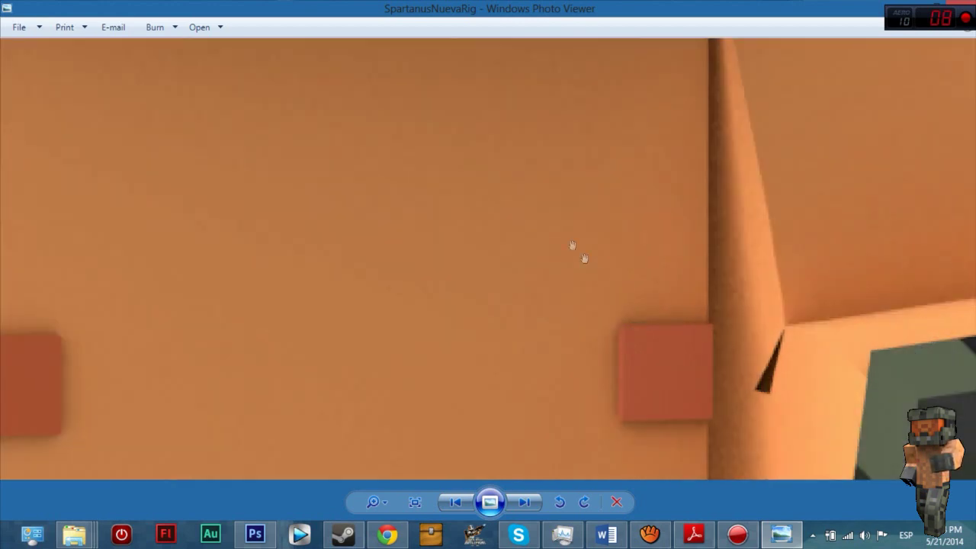
pyautogui.scroll(-3, 540, 201)
pyautogui.click(958, 21)
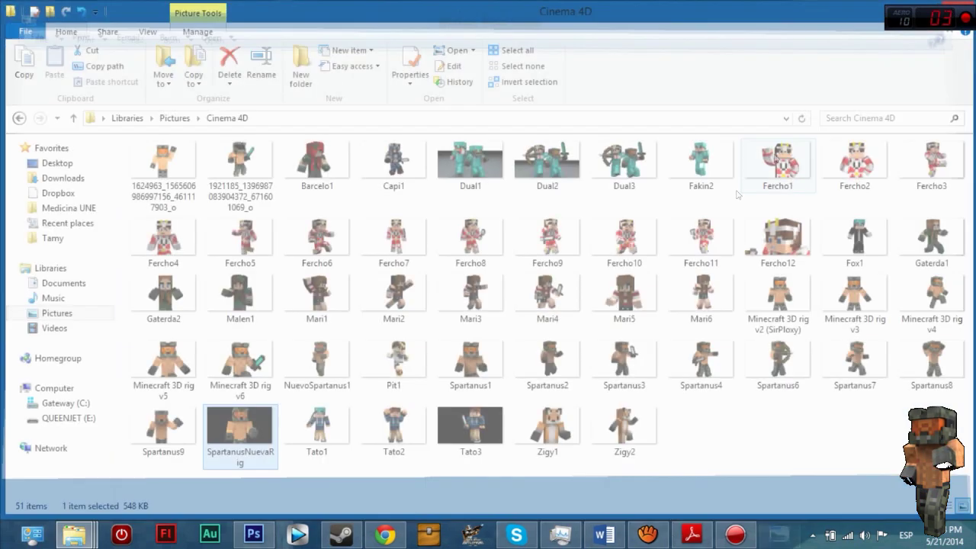
# Compare the Spartanus9 render with the SpartanusNuevaRig render in the photo viewer and close it.
pyautogui.doubleClick(163, 427)
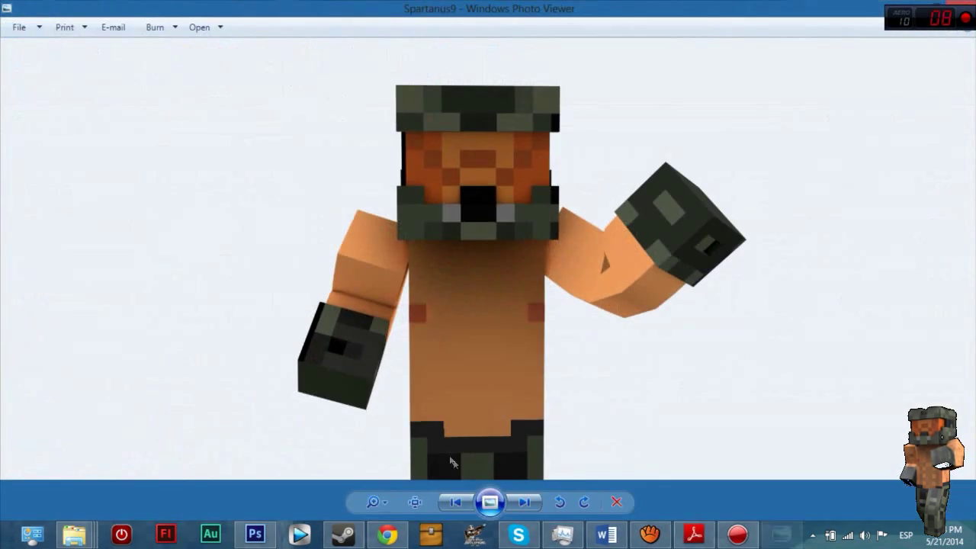
pyautogui.click(524, 502)
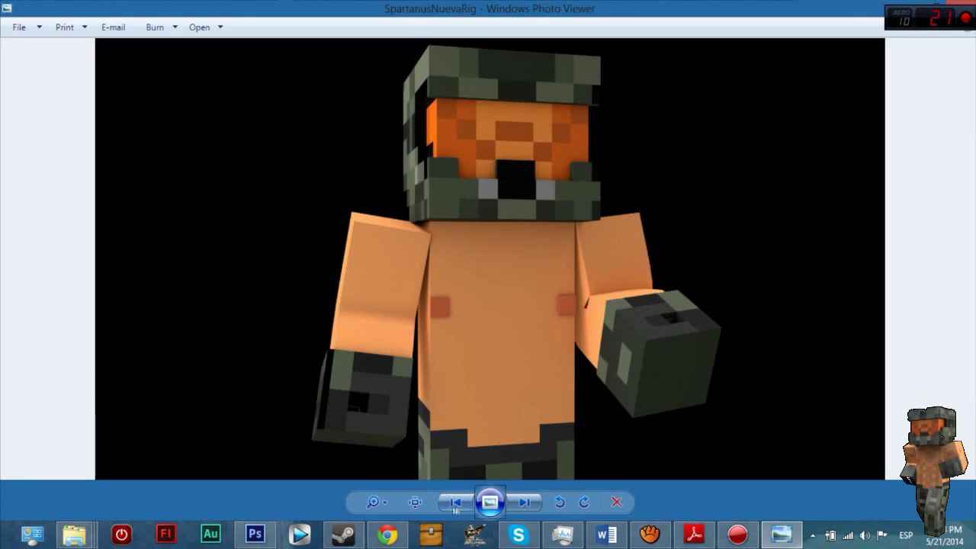
pyautogui.click(455, 503)
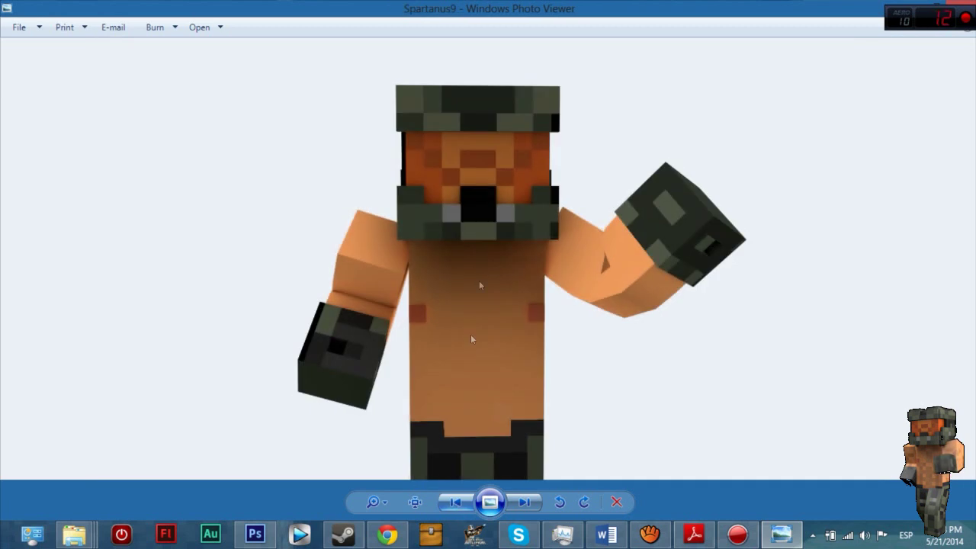
pyautogui.click(951, 4)
# Place the SpartanusNuevaRig image into the Photoshop thumbnail, rasterize it and erase its black background with the Magic Eraser at tolerance 32.
pyautogui.moveTo(240, 433); pyautogui.dragTo(417, 262)
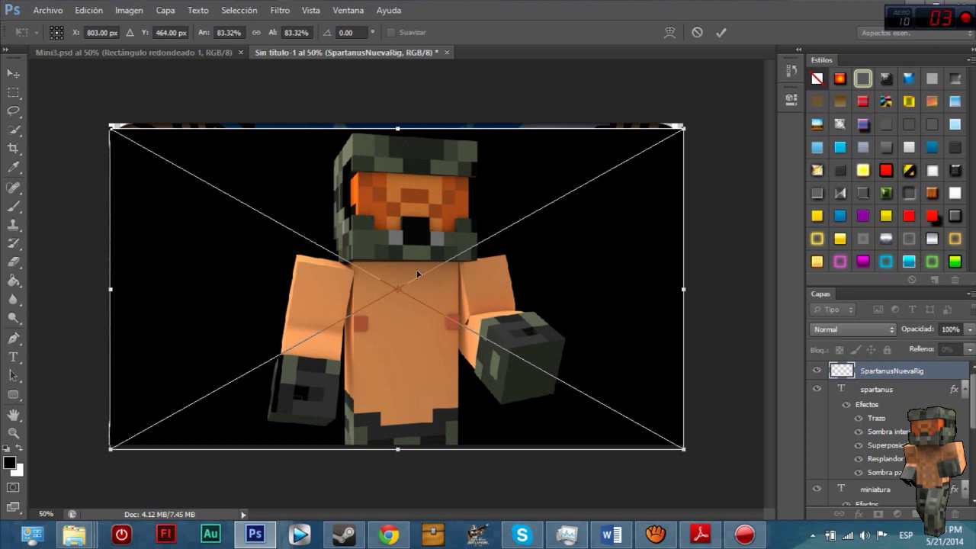
pyautogui.press('Return')
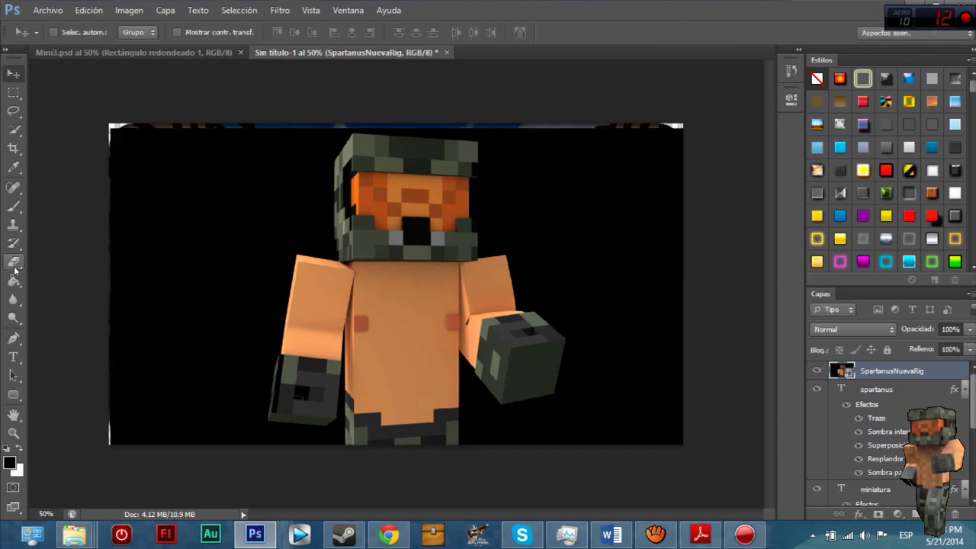
pyautogui.moveTo(13, 262); pyautogui.dragTo(48, 278)
pyautogui.click(69, 287)
pyautogui.click(188, 251)
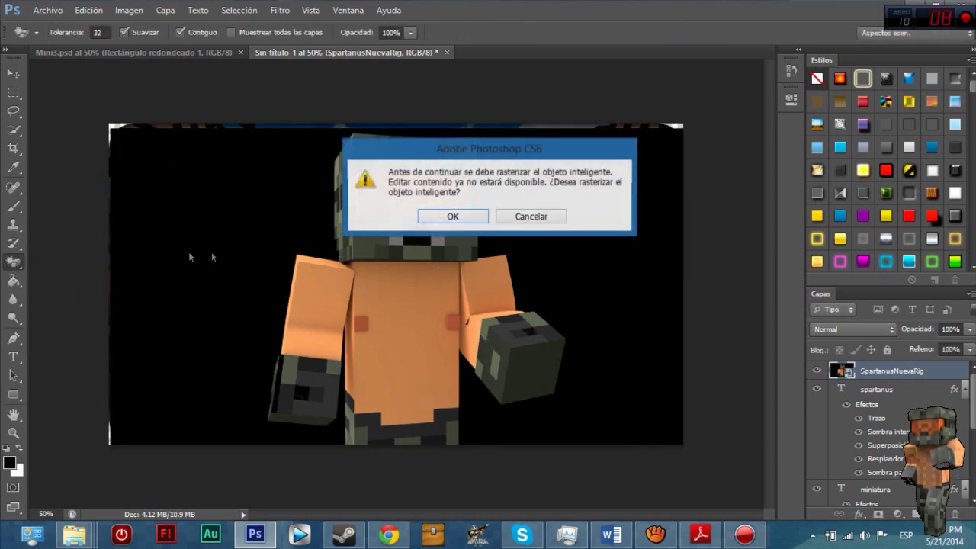
pyautogui.click(449, 216)
pyautogui.click(208, 227)
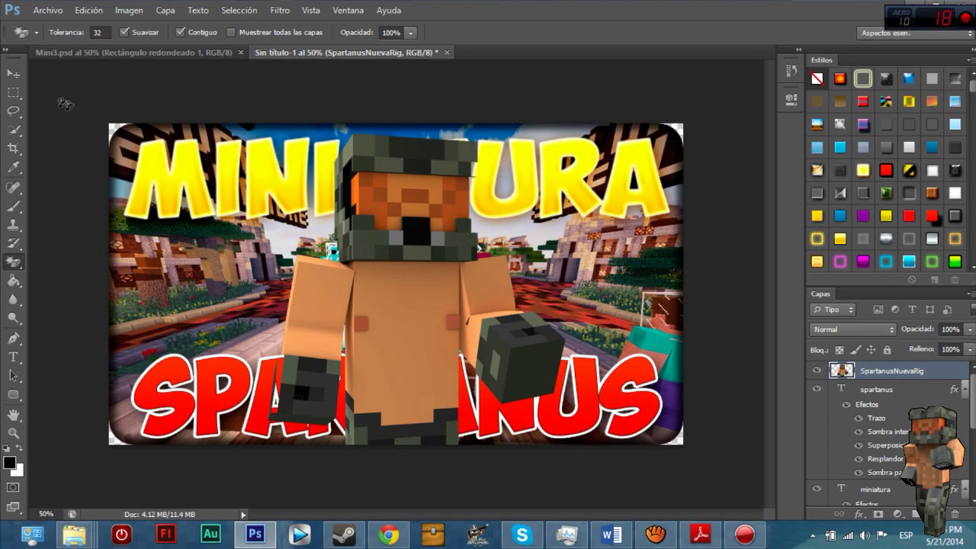
# Move the character down to the lower centre of the thumbnail and place its layer directly beneath the spartanus text layer.
pyautogui.press('v')
pyautogui.moveTo(348, 247); pyautogui.dragTo(357, 316)
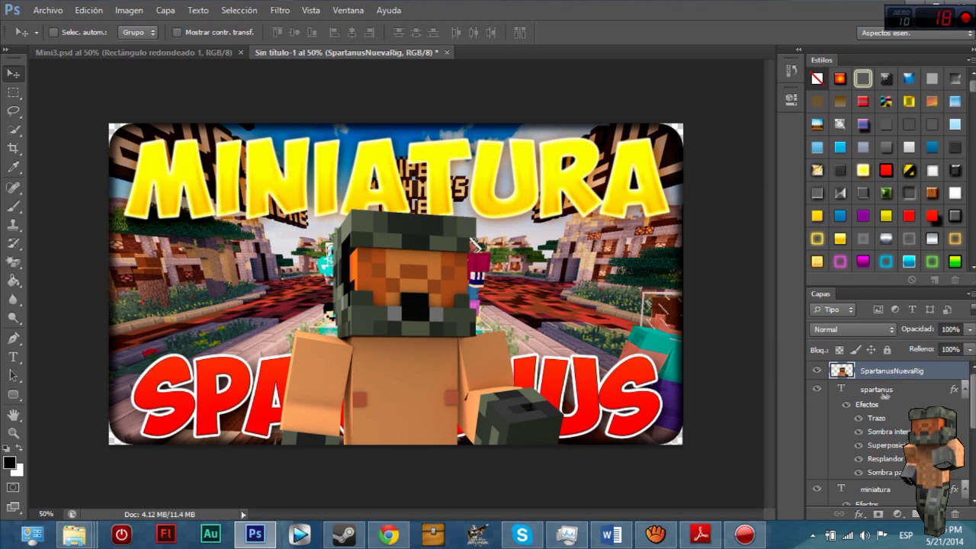
pyautogui.rightClick(14, 261)
pyautogui.click(77, 257)
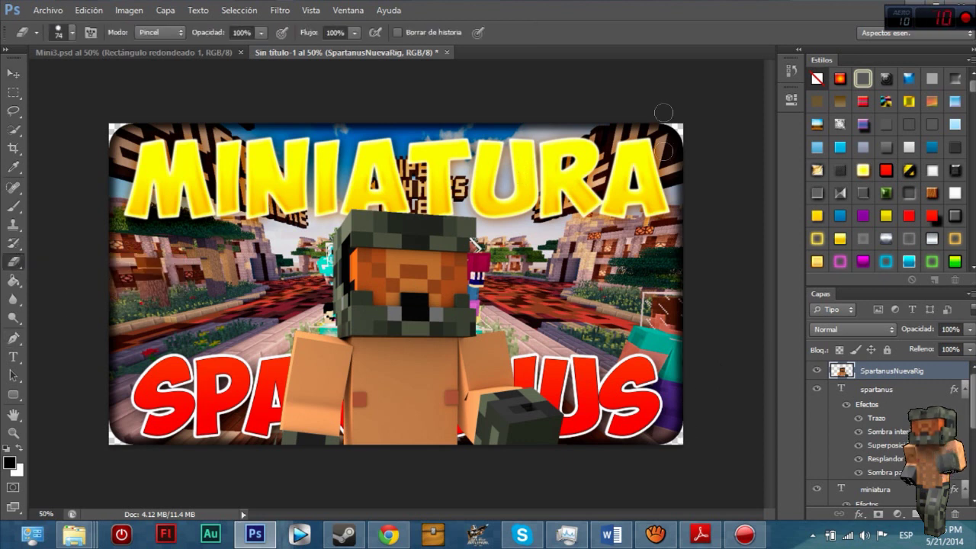
pyautogui.click(14, 73)
pyautogui.moveTo(866, 376); pyautogui.dragTo(847, 480)
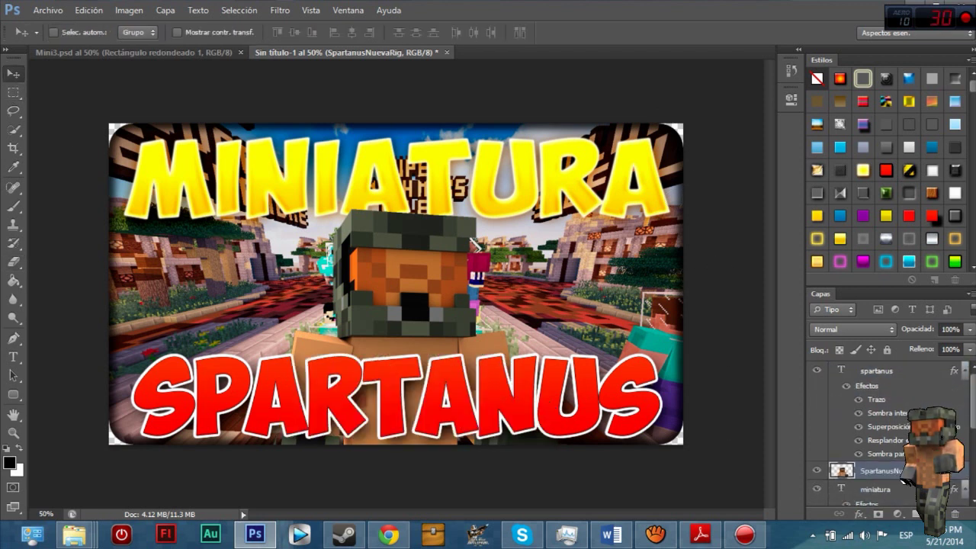
pyautogui.moveTo(435, 309)
pyautogui.mouseDown()
pyautogui.moveTo(404, 283)
pyautogui.moveTo(366, 296)
pyautogui.moveTo(413, 296)
pyautogui.moveTo(424, 312)
pyautogui.mouseUp()
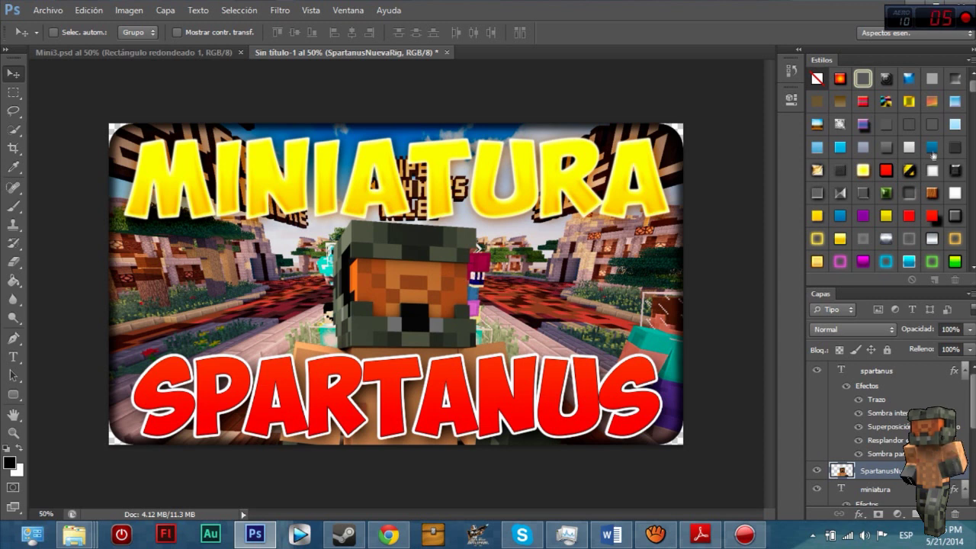
# Apply the preset style with bevel, stroke and drop shadow to the character and nudge it slightly right and down.
pyautogui.click(943, 218)
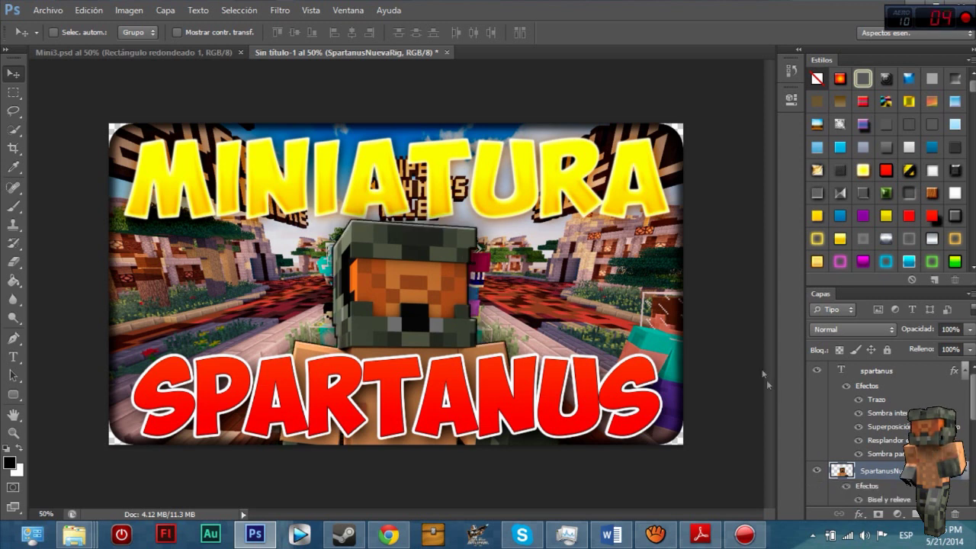
pyautogui.scroll(-1, 905, 489)
pyautogui.scroll(-4, 903, 442)
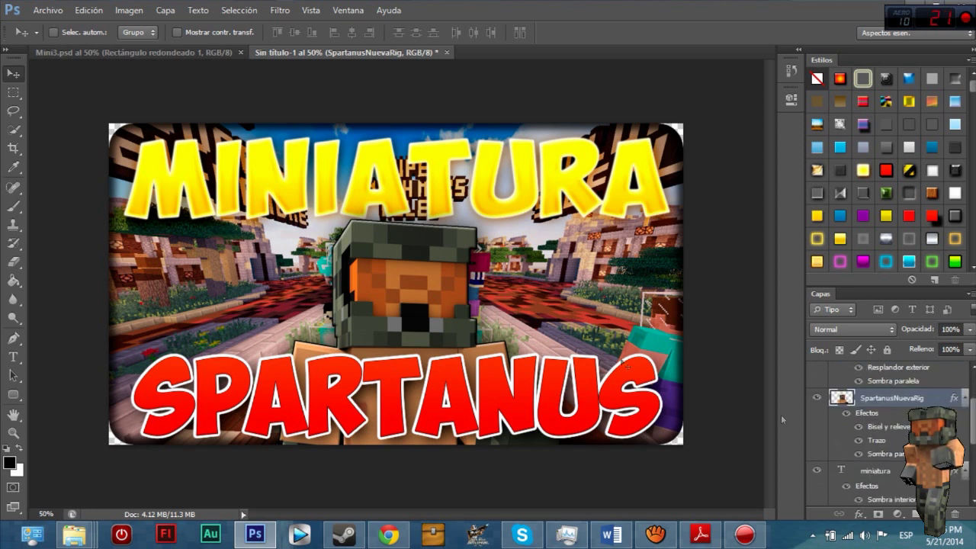
pyautogui.moveTo(372, 285)
pyautogui.mouseDown()
pyautogui.moveTo(226, 287)
pyautogui.moveTo(221, 297)
pyautogui.moveTo(391, 294)
pyautogui.moveTo(379, 288)
pyautogui.mouseUp()
# Clear the layer style from the SpartanusNuevaRig layer.
pyautogui.rightClick(947, 399)
pyautogui.rightClick(897, 398)
pyautogui.press('Escape')
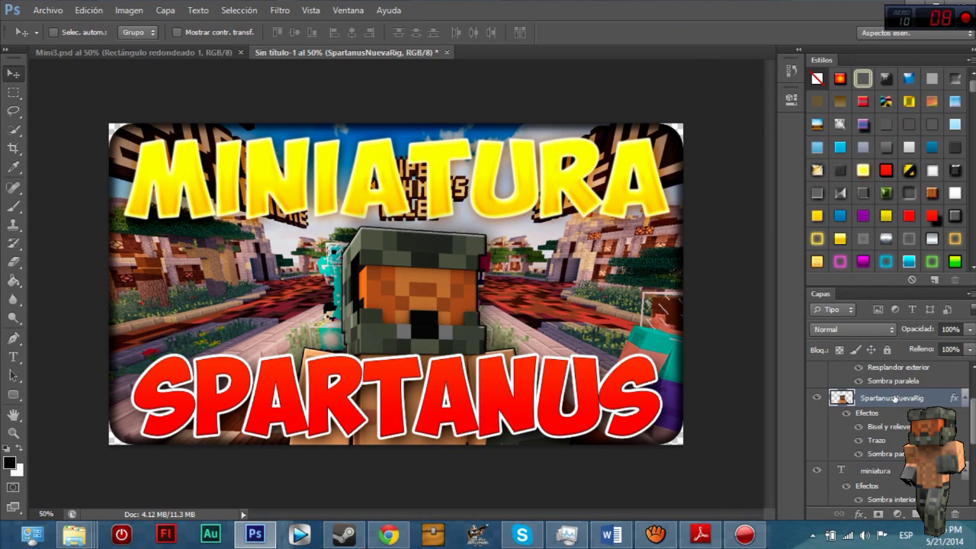
pyautogui.rightClick(895, 398)
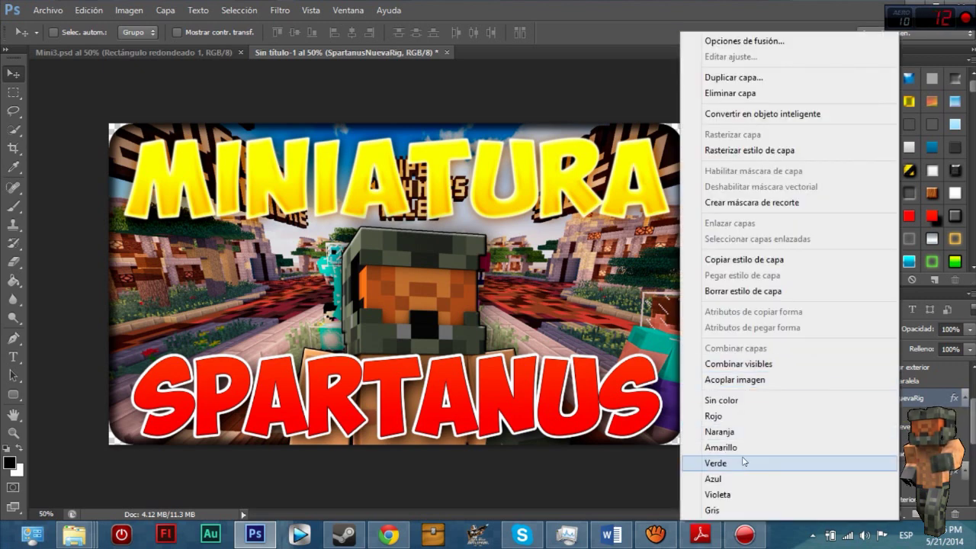
pyautogui.click(744, 291)
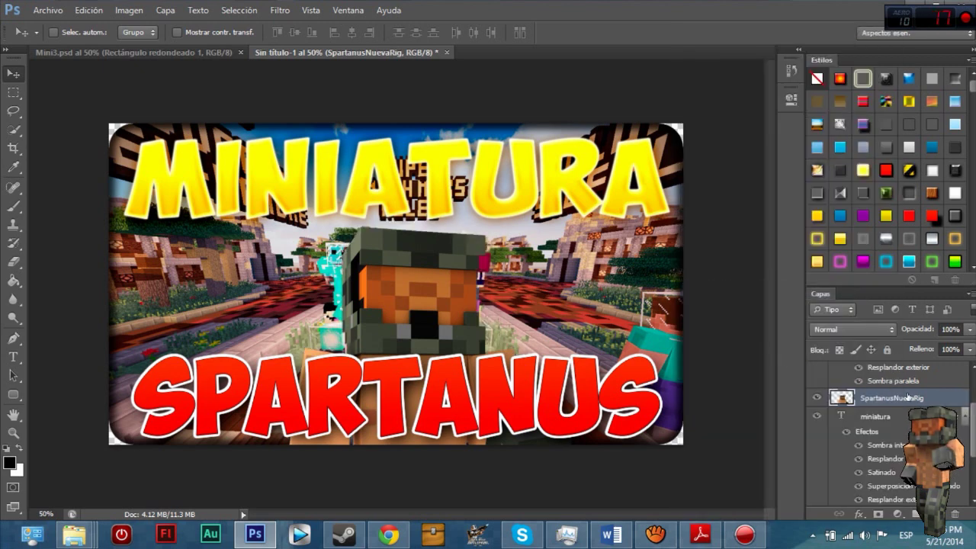
# Add a 9 px white outside stroke to the SpartanusNuevaRig character layer.
pyautogui.rightClick(908, 397)
pyautogui.click(770, 38)
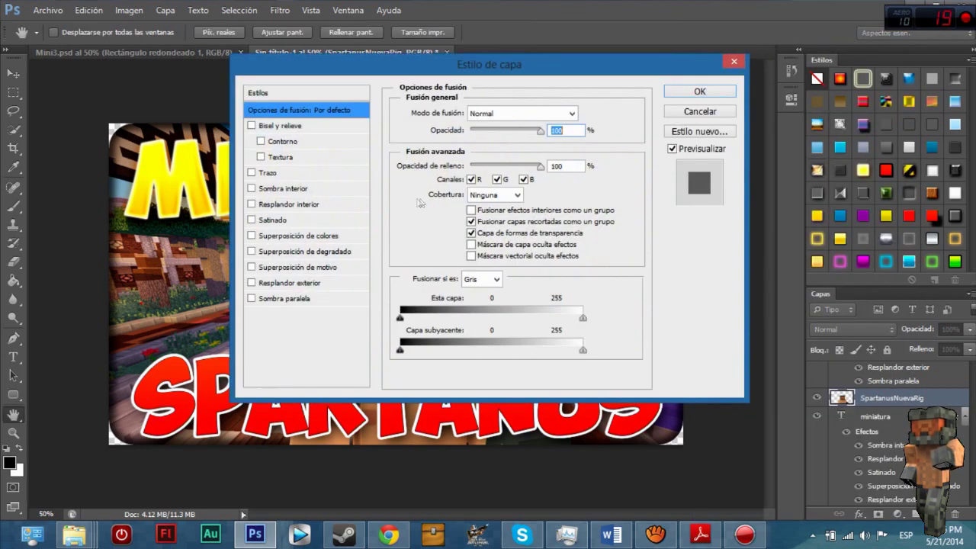
pyautogui.click(305, 175)
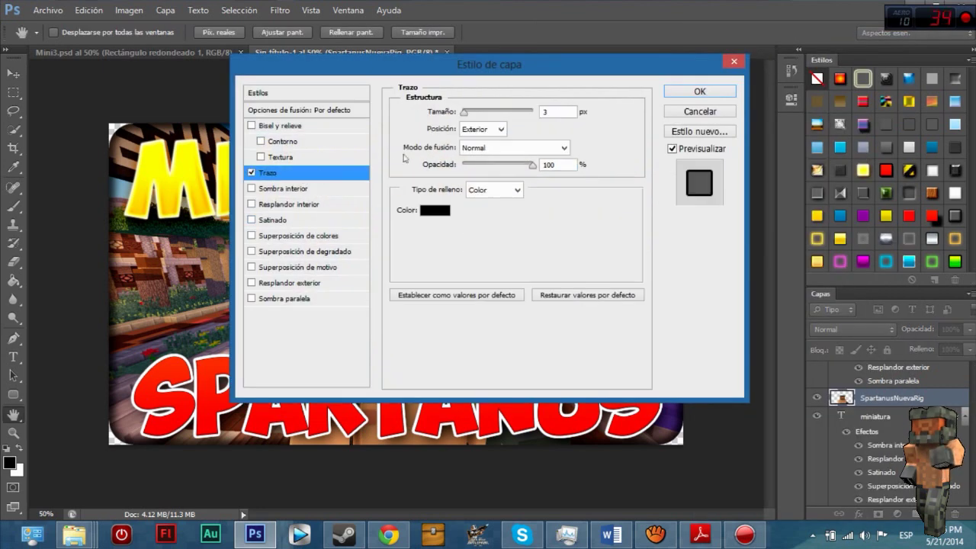
pyautogui.click(435, 210)
pyautogui.moveTo(432, 219); pyautogui.dragTo(264, 119)
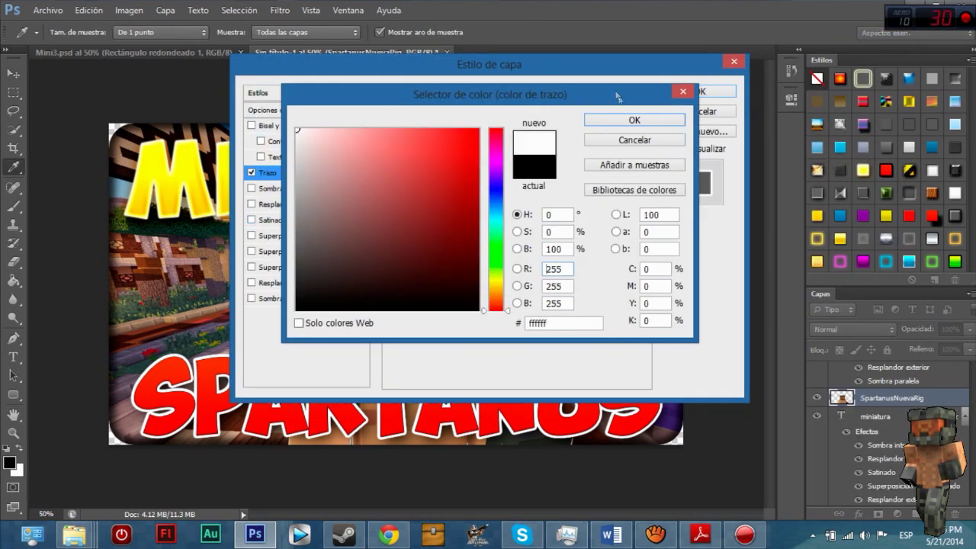
pyautogui.click(635, 120)
pyautogui.moveTo(546, 61); pyautogui.dragTo(781, 134)
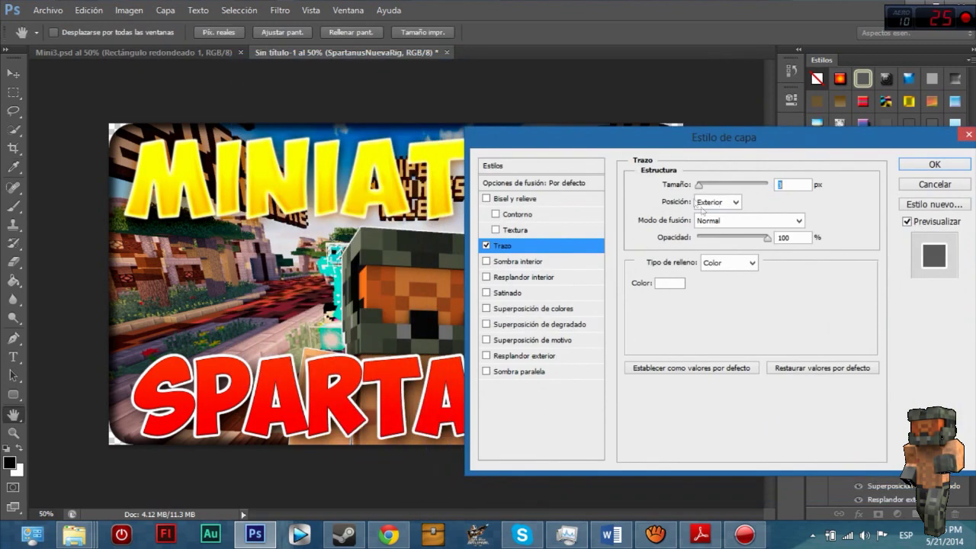
pyautogui.moveTo(695, 190)
pyautogui.mouseDown()
pyautogui.moveTo(714, 187)
pyautogui.moveTo(702, 187)
pyautogui.mouseUp()
pyautogui.click(935, 164)
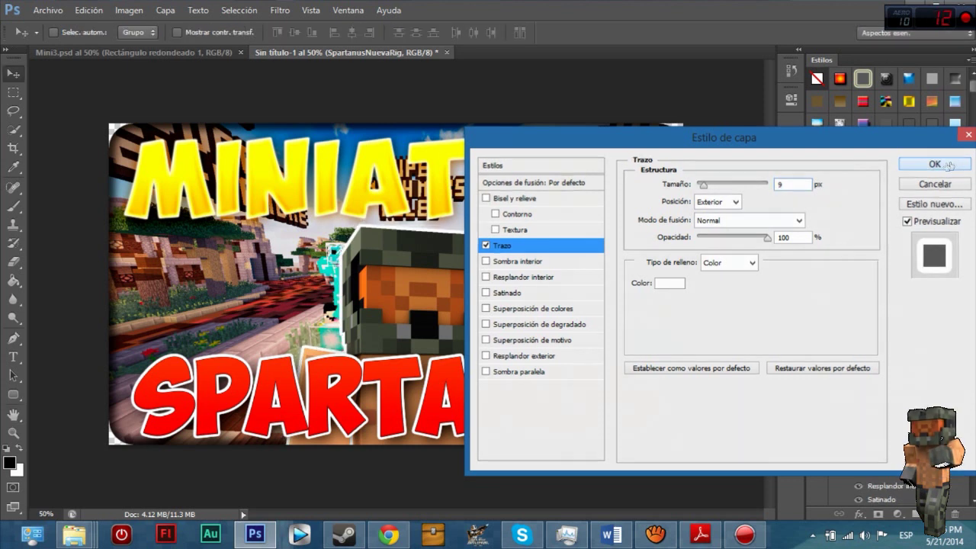
# Select the clipped background screenshot layer and soften it with a Gaussian Blur.
pyautogui.keyDown('ctrl'); pyautogui.click(353, 334); pyautogui.keyUp('ctrl')
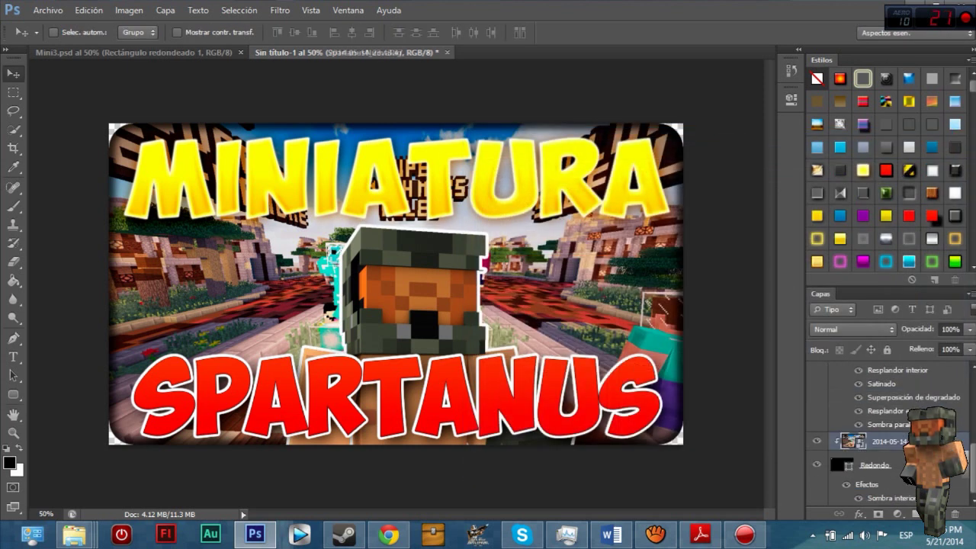
pyautogui.click(280, 9)
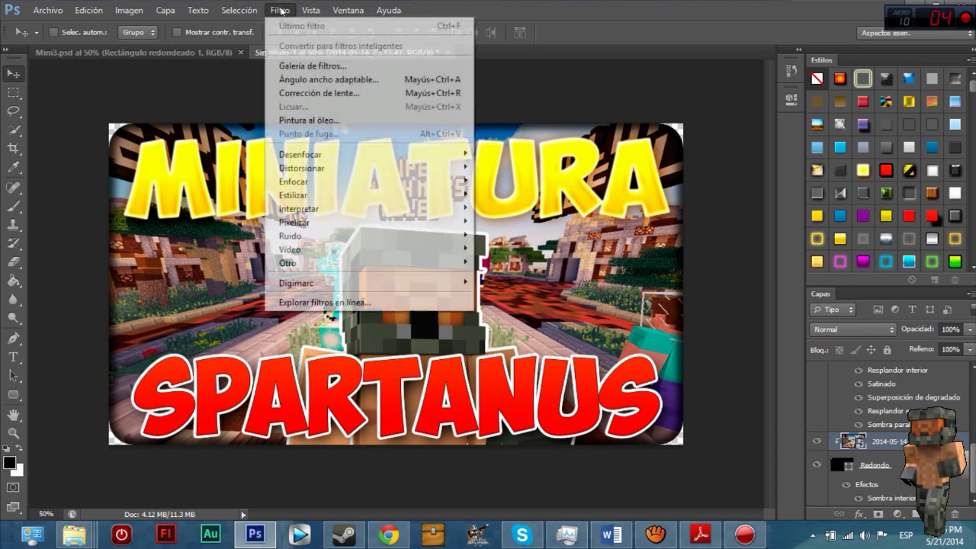
pyautogui.moveTo(340, 215)
pyautogui.moveTo(333, 180)
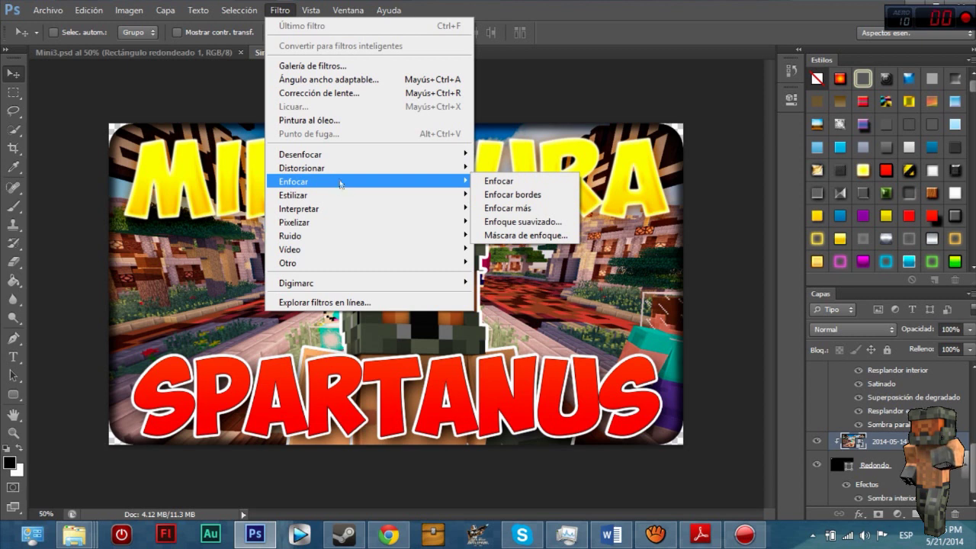
pyautogui.moveTo(338, 157)
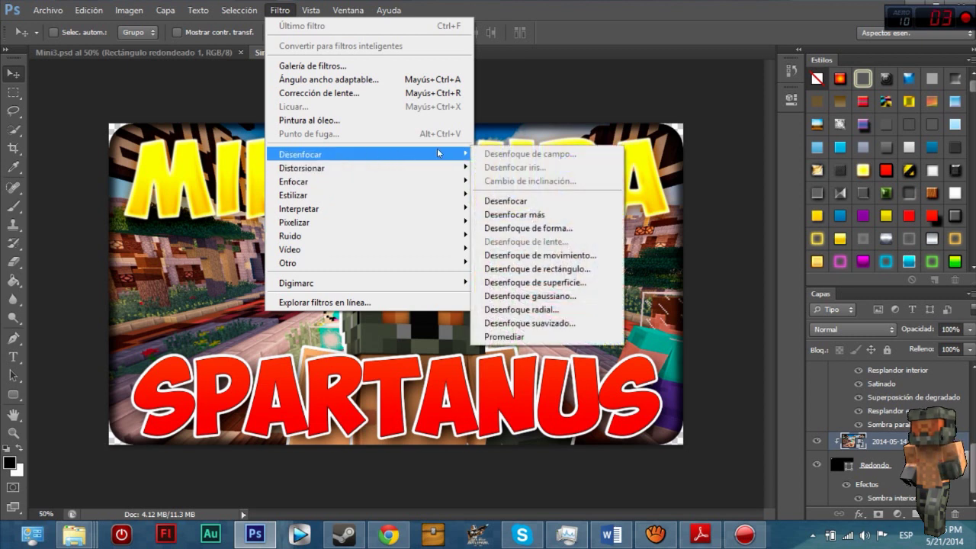
pyautogui.click(568, 296)
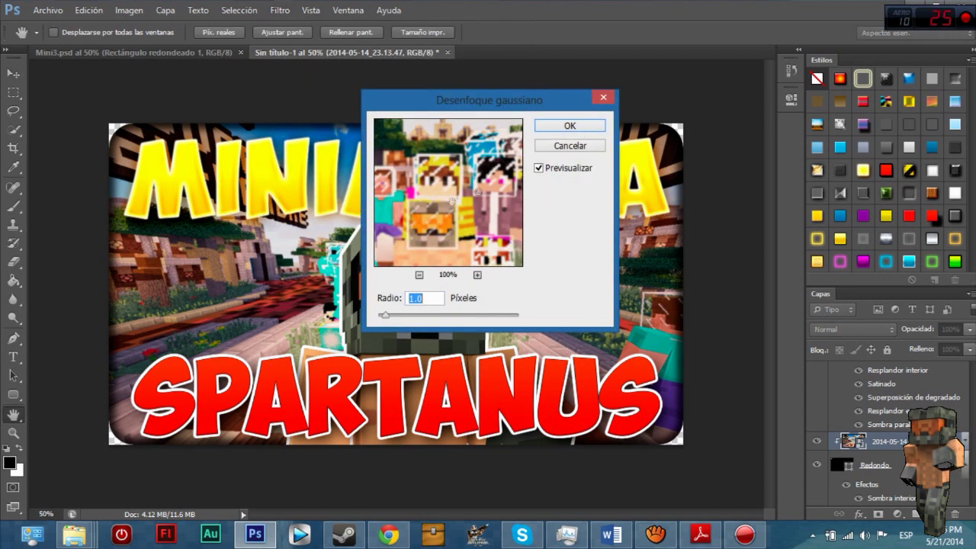
pyautogui.moveTo(385, 315); pyautogui.dragTo(412, 318)
pyautogui.click(568, 126)
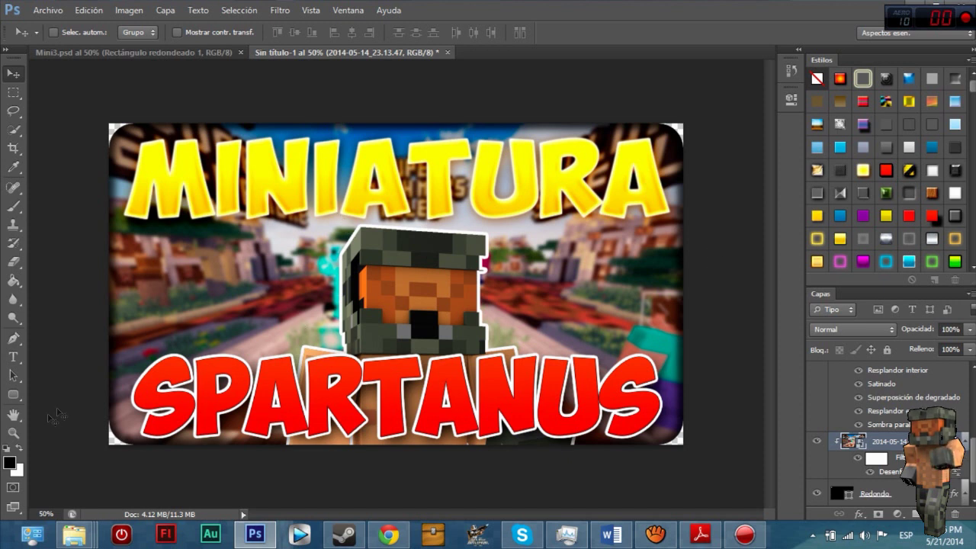
# Draw black rectangles across the full width behind MINIATURA and SPARTANUS, about 1704 × 326 px and 1706 × 346 px.
pyautogui.click(21, 395)
pyautogui.click(69, 393)
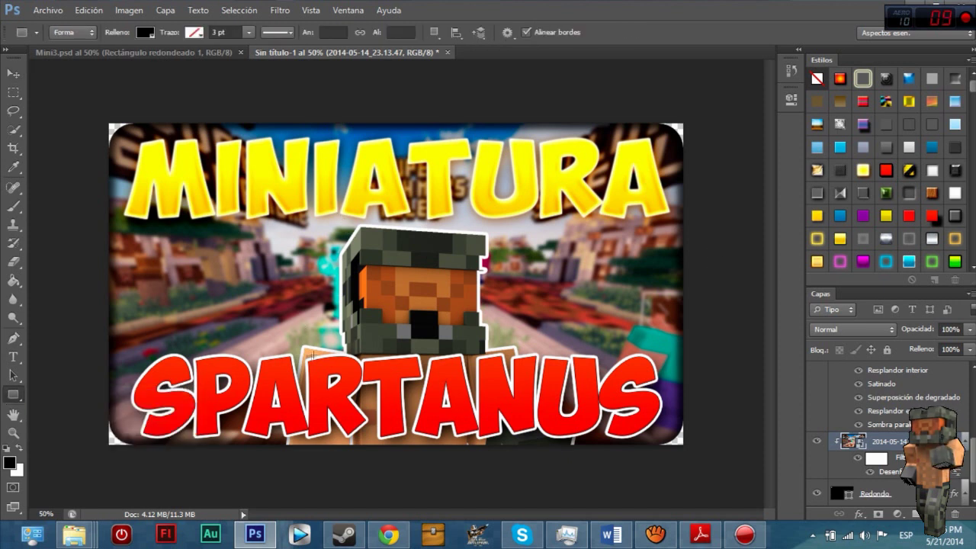
pyautogui.moveTo(90, 112); pyautogui.dragTo(696, 224)
pyautogui.moveTo(88, 347); pyautogui.dragTo(700, 470)
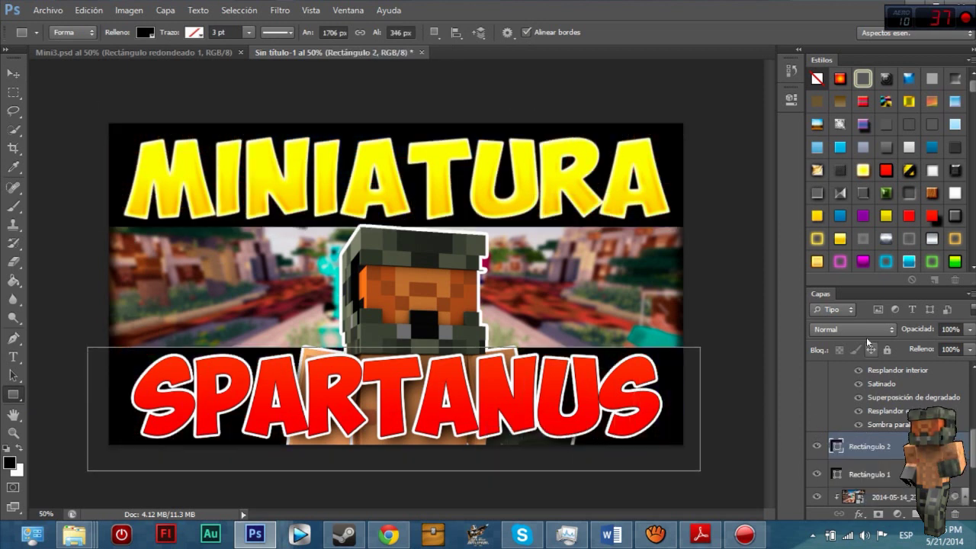
# Lower the opacity of the rectangle behind SPARTANUS and set the one behind MINIATURA to 58%.
pyautogui.press('4')
pyautogui.press('3')
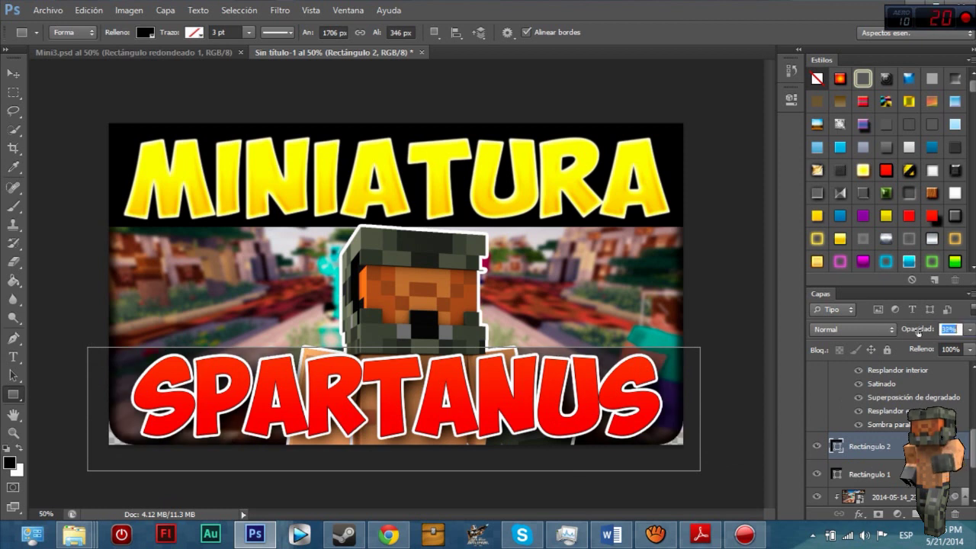
pyautogui.hotkey('alt', '[')
pyautogui.press('7')
pyautogui.press('5')
pyautogui.press('8')
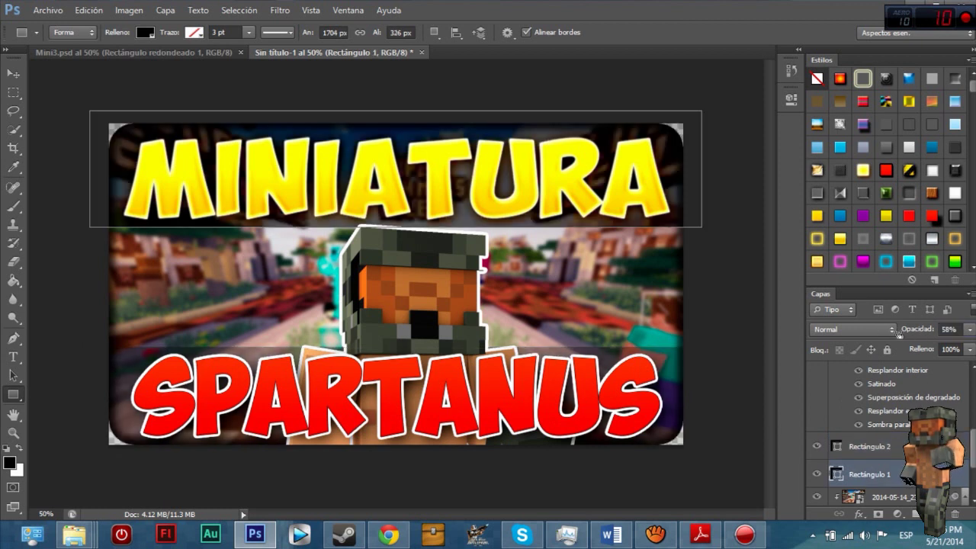
# Try shifting the miniatura title slightly upward and the Redondo background shape slightly down and right.
pyautogui.click(12, 72)
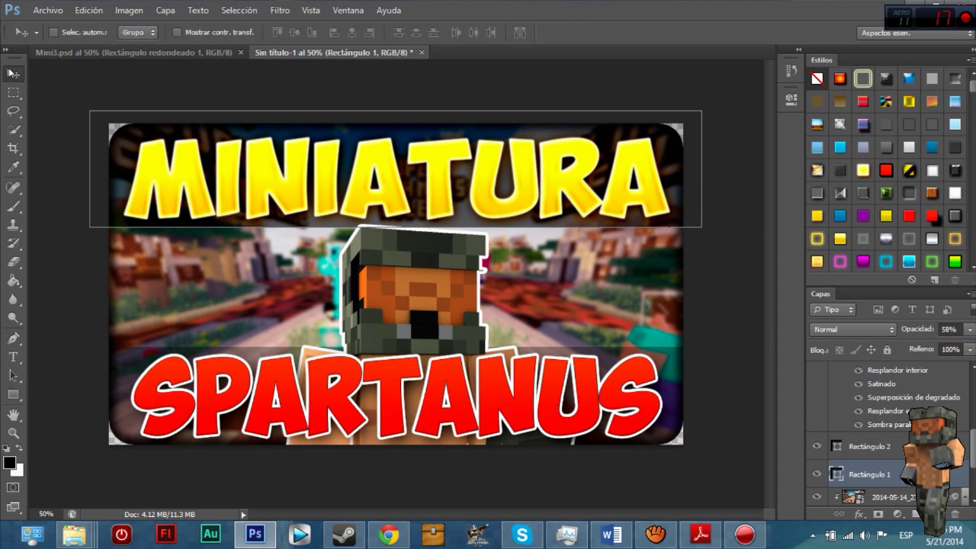
pyautogui.hotkey('alt', '.')
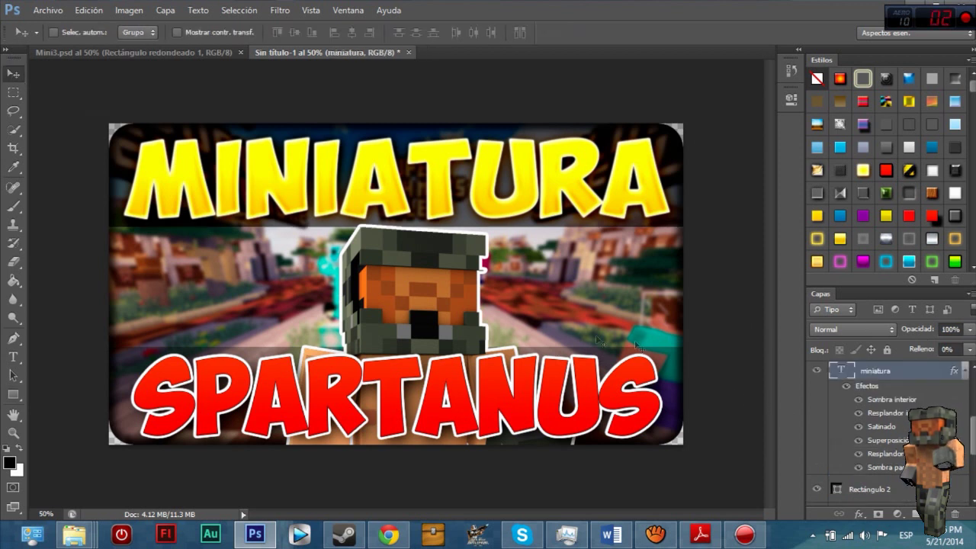
pyautogui.moveTo(648, 375); pyautogui.dragTo(654, 369)
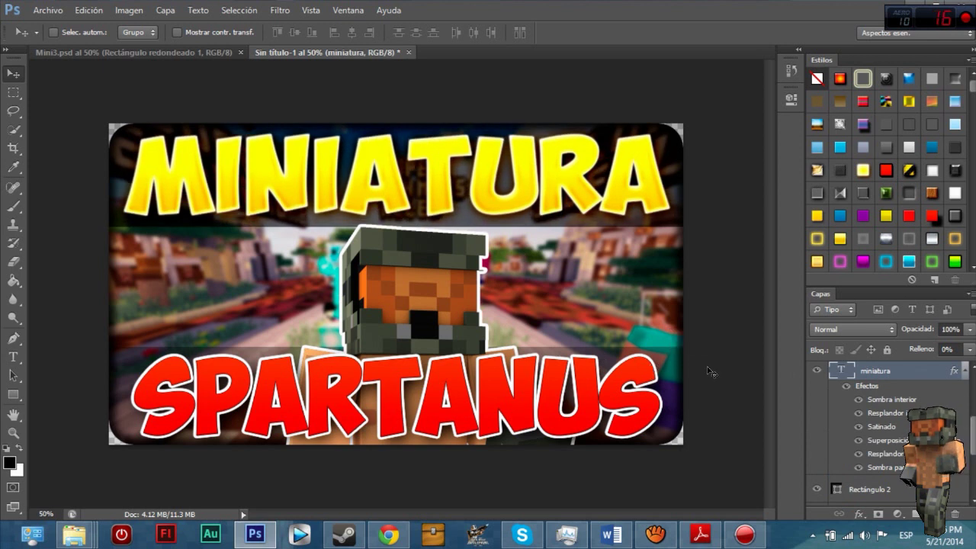
pyautogui.hotkey('alt', ',')
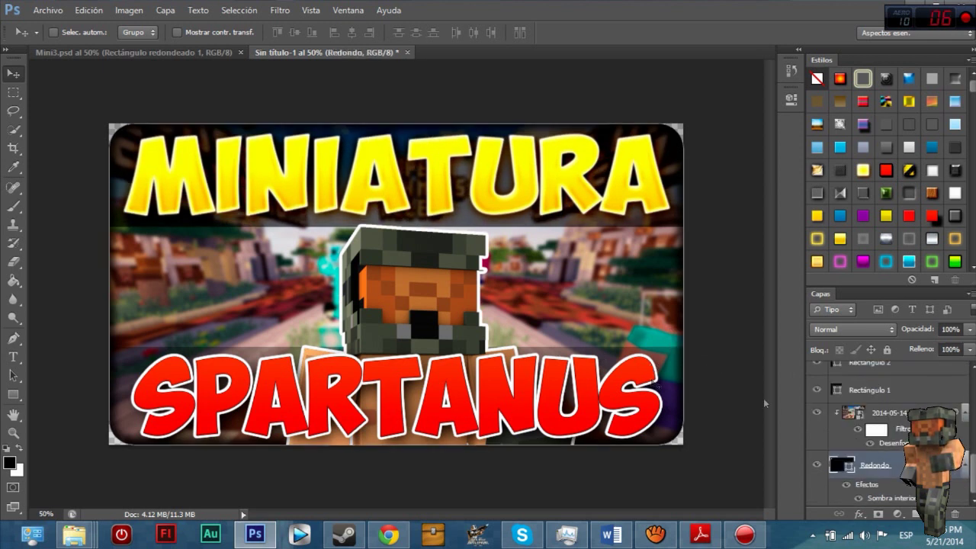
pyautogui.moveTo(545, 354)
pyautogui.mouseDown()
pyautogui.moveTo(546, 336)
pyautogui.moveTo(552, 364)
pyautogui.mouseUp()
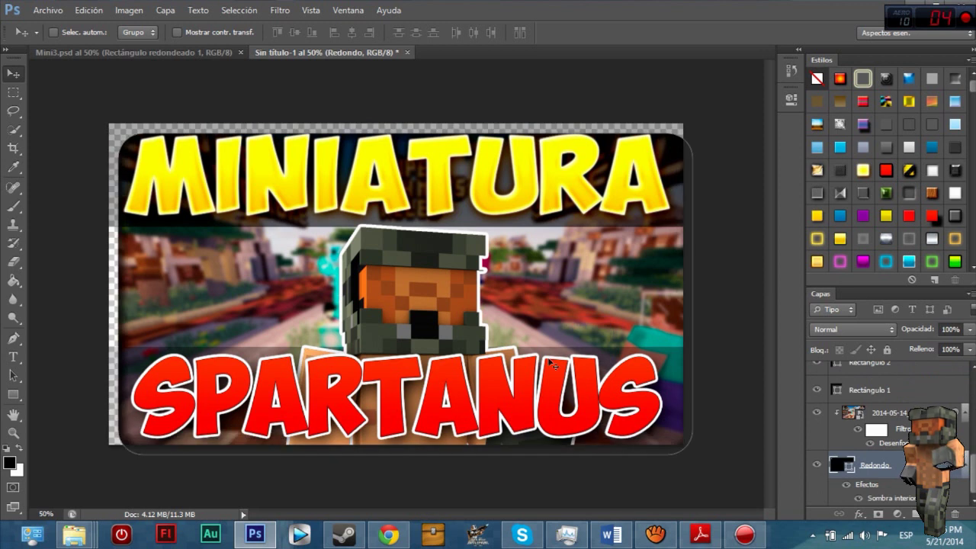
# Undo the title and background shifts, and remove both translucent rectangles from the thumbnail.
pyautogui.hotkey('alt', ']')
pyautogui.hotkey('alt', ']')
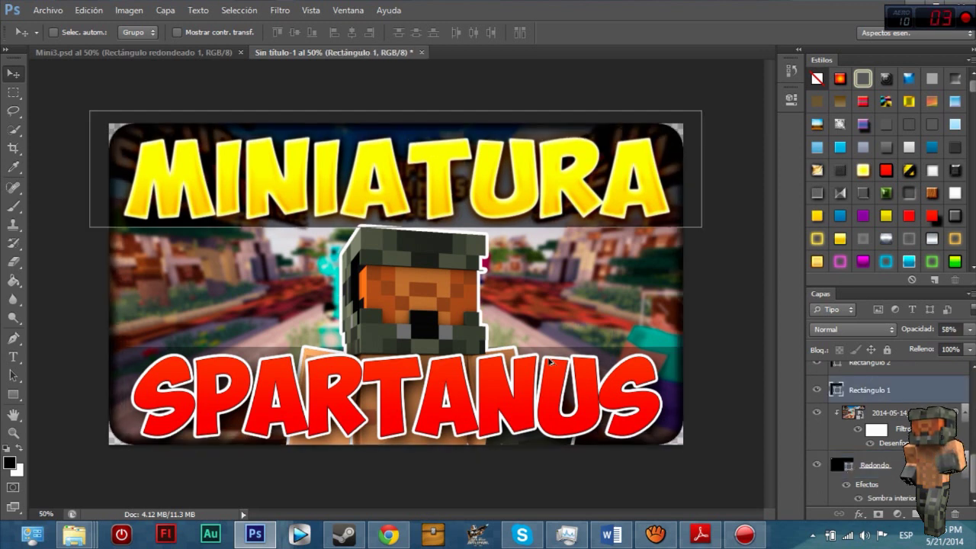
pyautogui.hotkey('alt', ']')
pyautogui.hotkey('alt', '[')
pyautogui.hotkey('alt', '[')
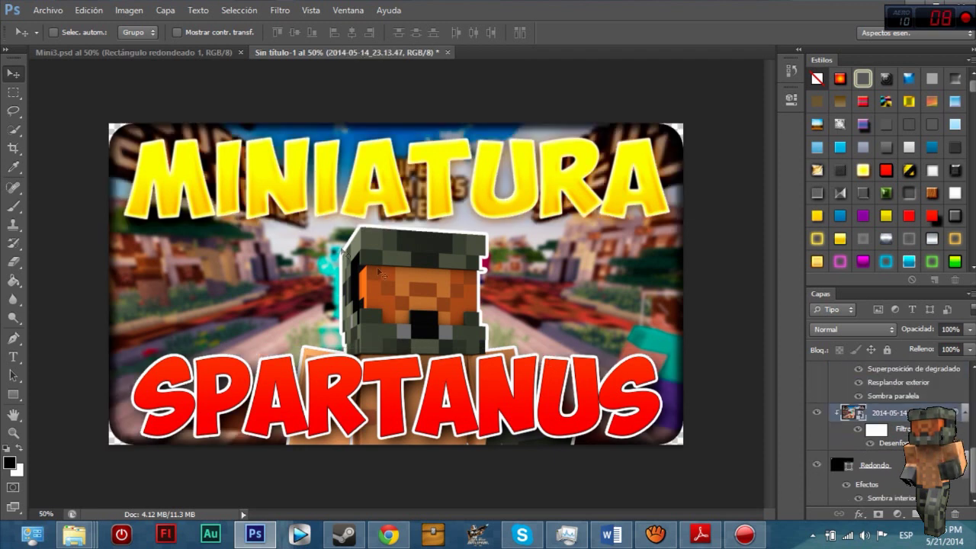
# Start saving the thumbnail under a new file, named Miniejemplo, in the Pictures library.
pyautogui.click(48, 10)
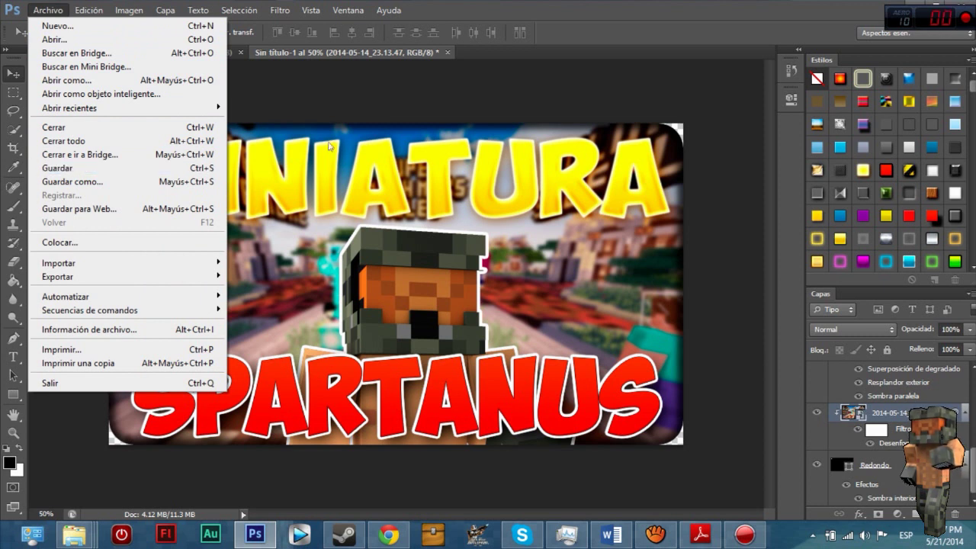
pyautogui.click(146, 179)
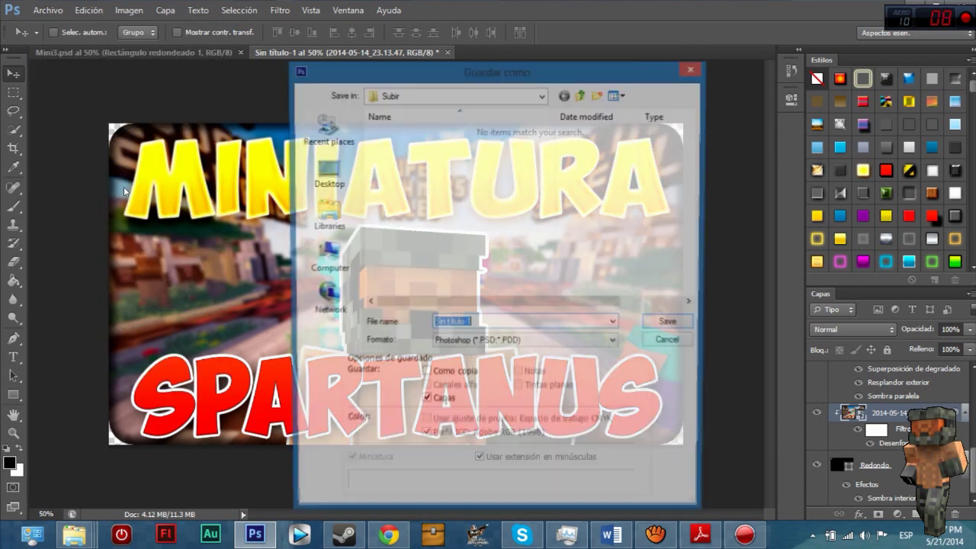
pyautogui.write('Miniejemplo')
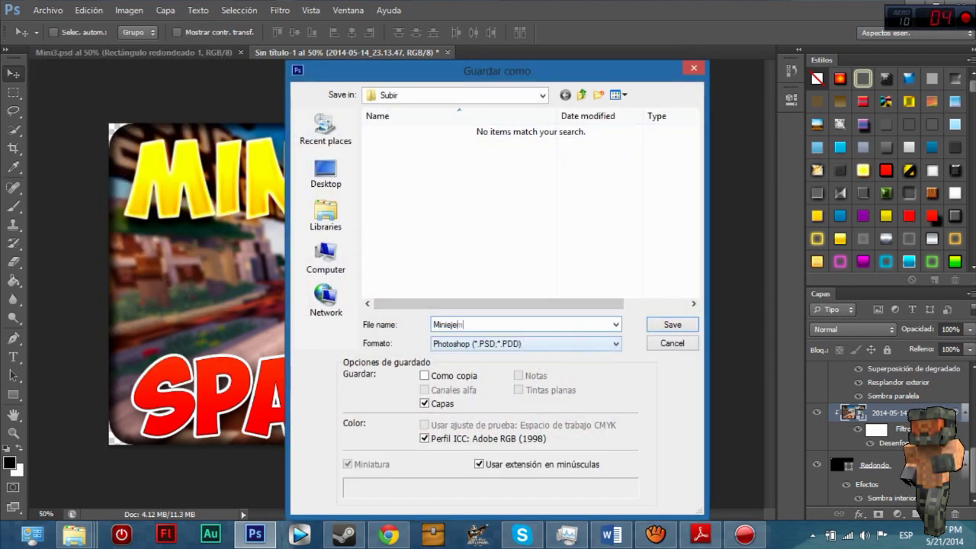
pyautogui.click(609, 348)
pyautogui.click(326, 256)
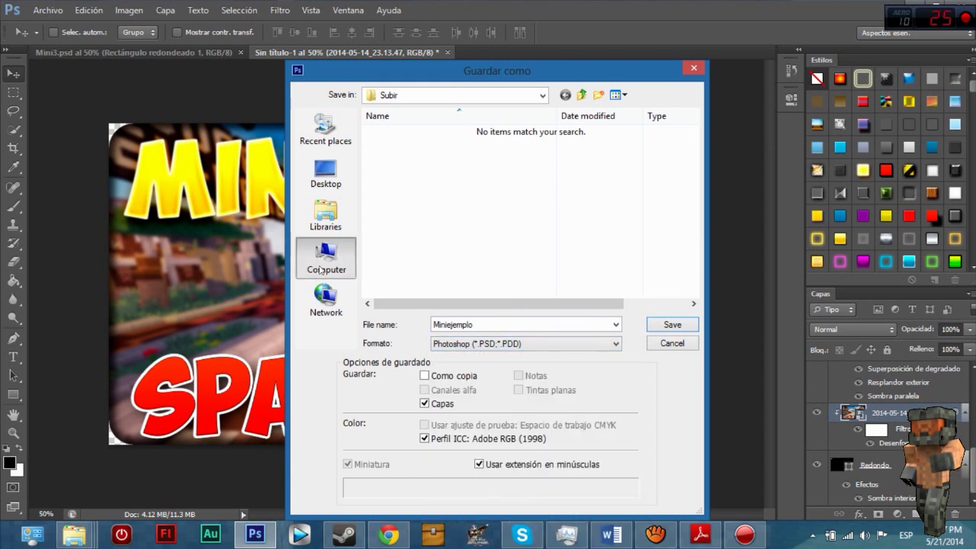
pyautogui.click(326, 221)
pyautogui.doubleClick(411, 164)
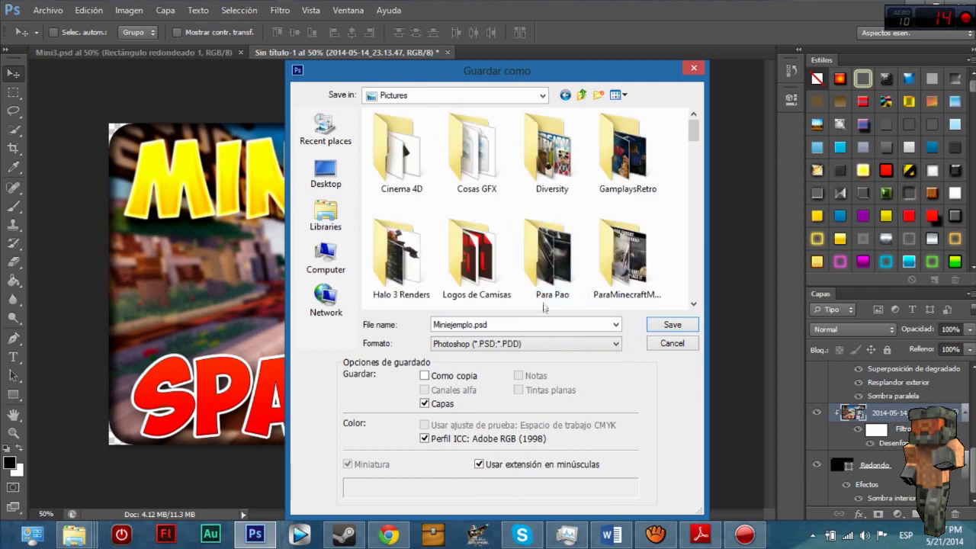
# Set the save format to JPEG and save the image at maximum quality 12.
pyautogui.click(562, 344)
pyautogui.click(565, 442)
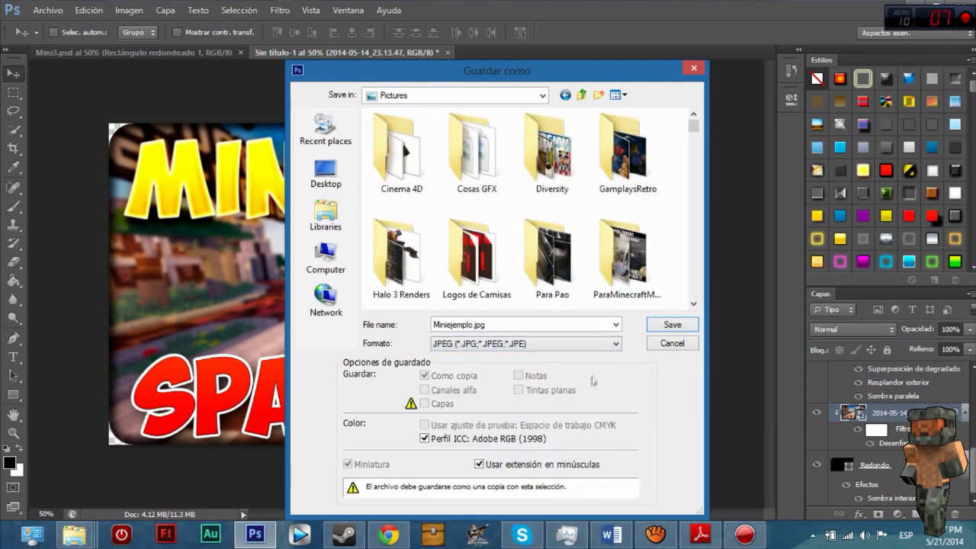
pyautogui.click(646, 326)
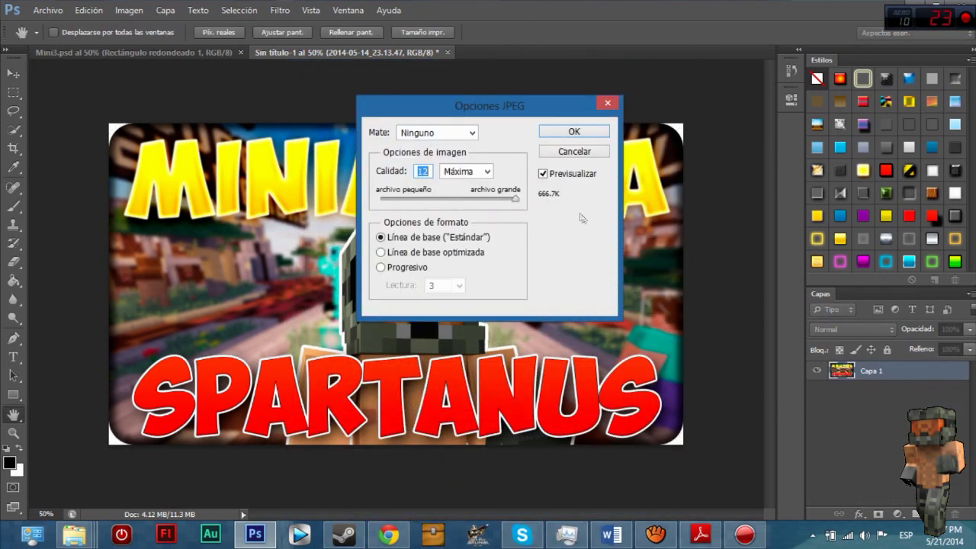
pyautogui.moveTo(454, 192); pyautogui.dragTo(519, 203)
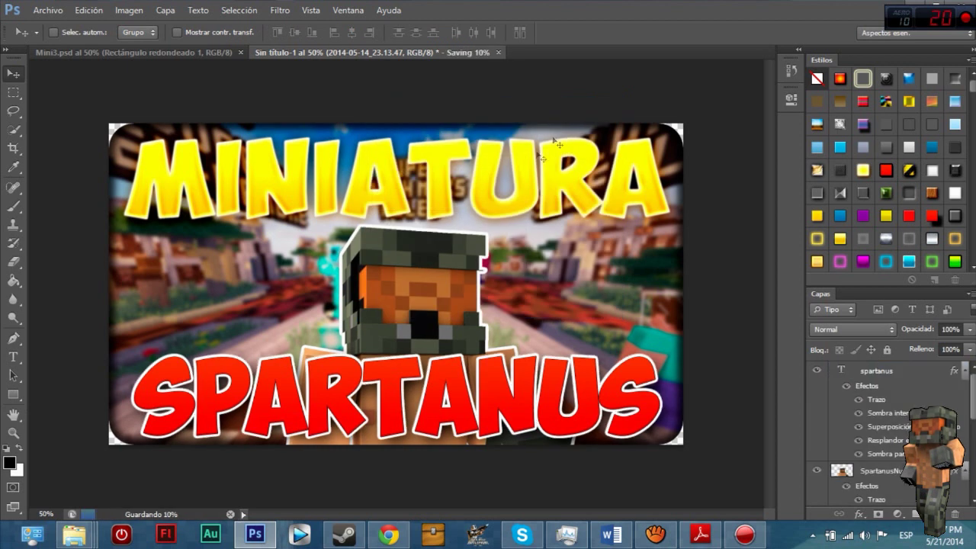
# Switch to the File Explorer window showing the Cinema 4D folder and return to the Pictures library.
pyautogui.moveTo(91, 531)
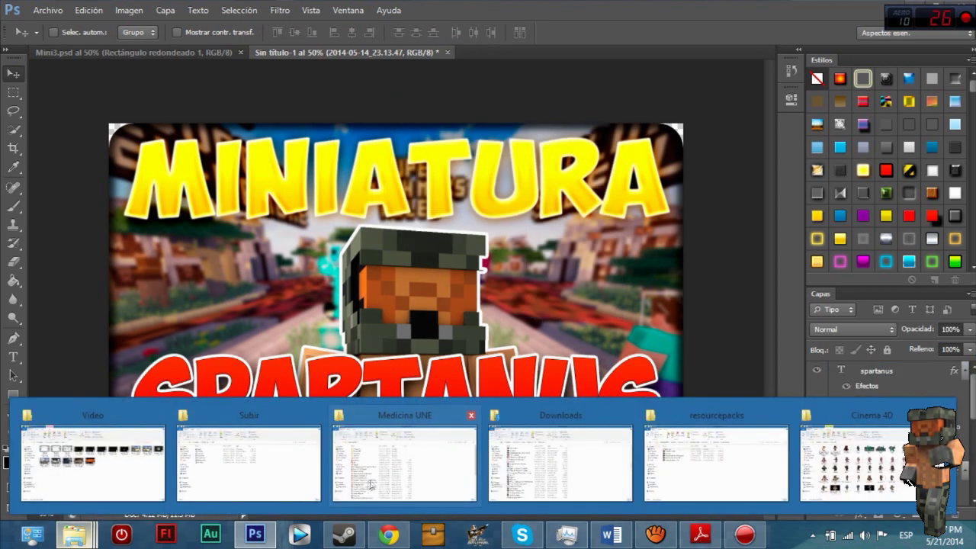
pyautogui.click(839, 458)
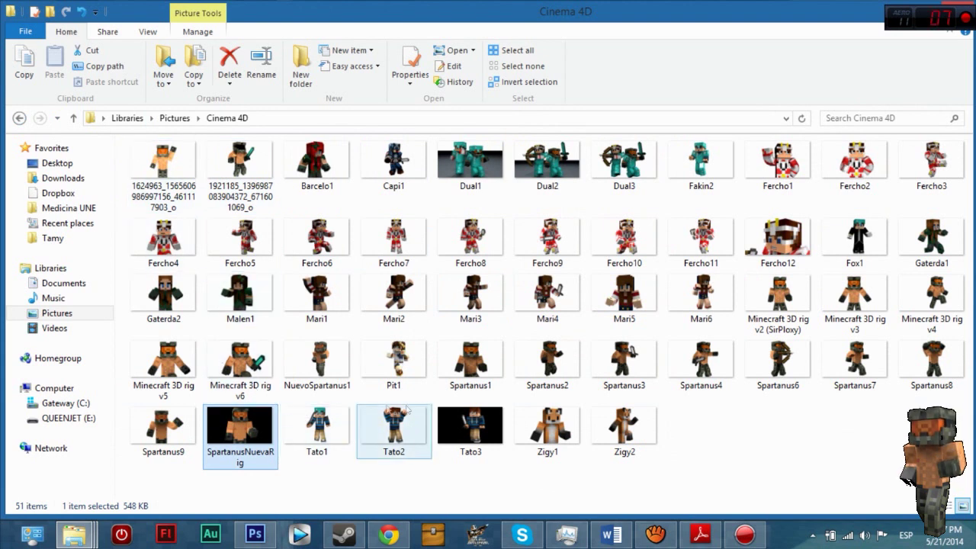
pyautogui.click(19, 118)
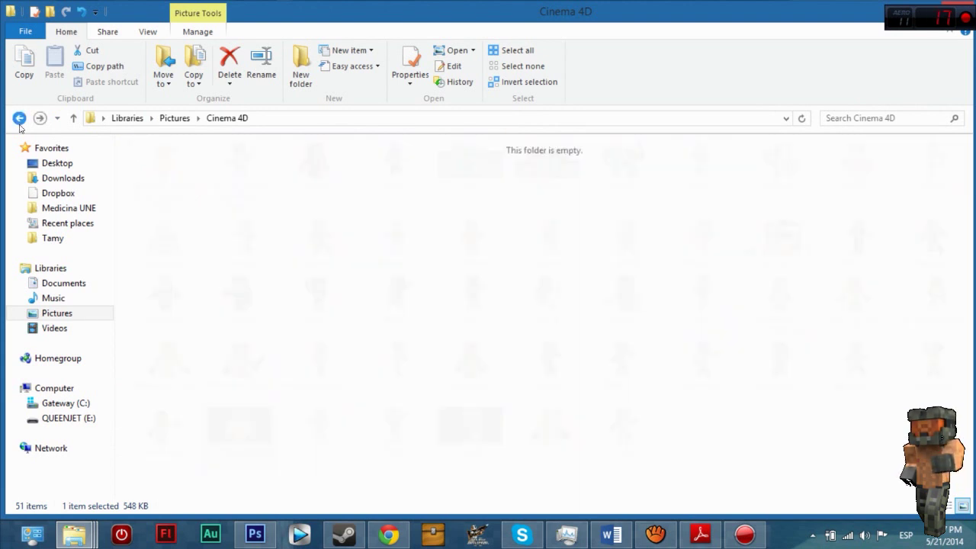
# Find the exported Miniejemplo image in the Pictures library and open it in Windows Photo Viewer.
pyautogui.click(441, 295)
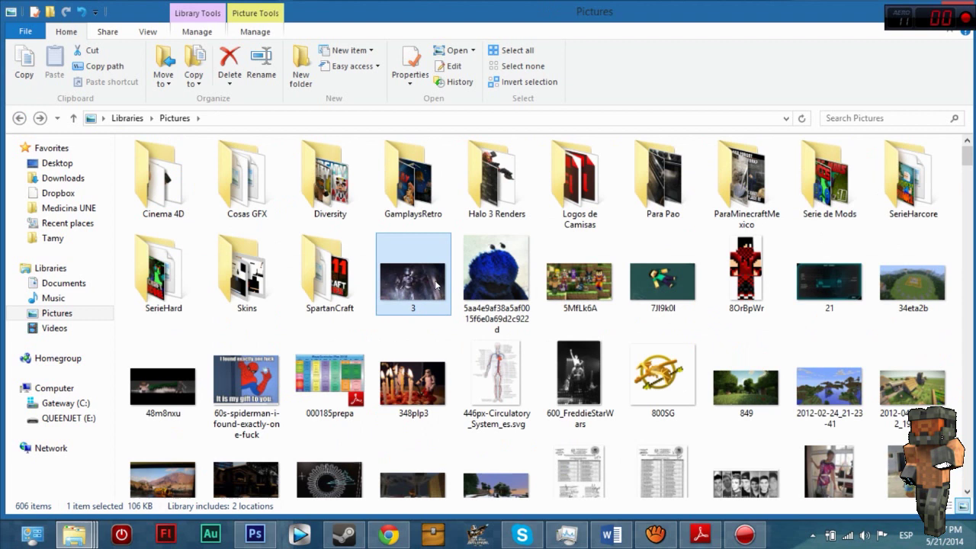
pyautogui.press('m')
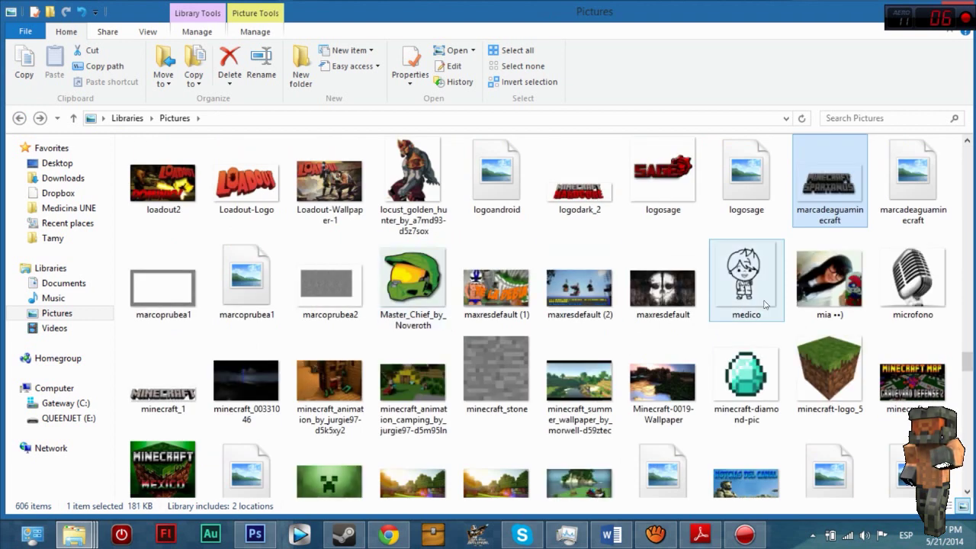
pyautogui.click(790, 289)
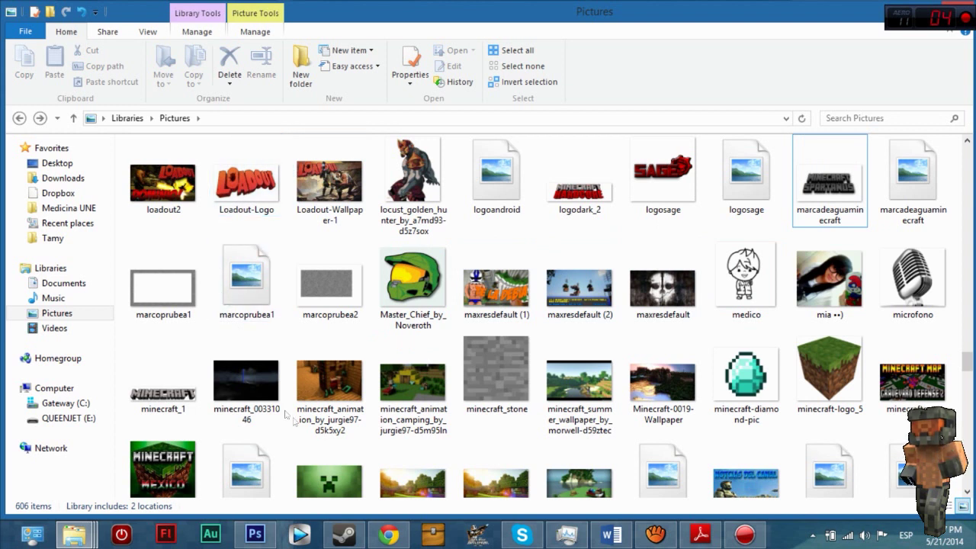
pyautogui.click(577, 381)
pyautogui.press('Right')
pyautogui.scroll(-5, 570, 411)
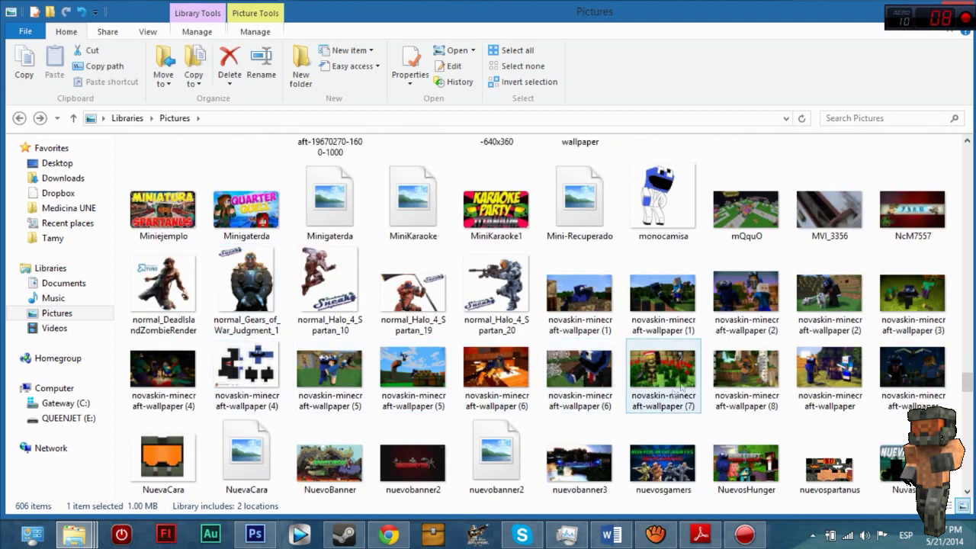
pyautogui.click(246, 207)
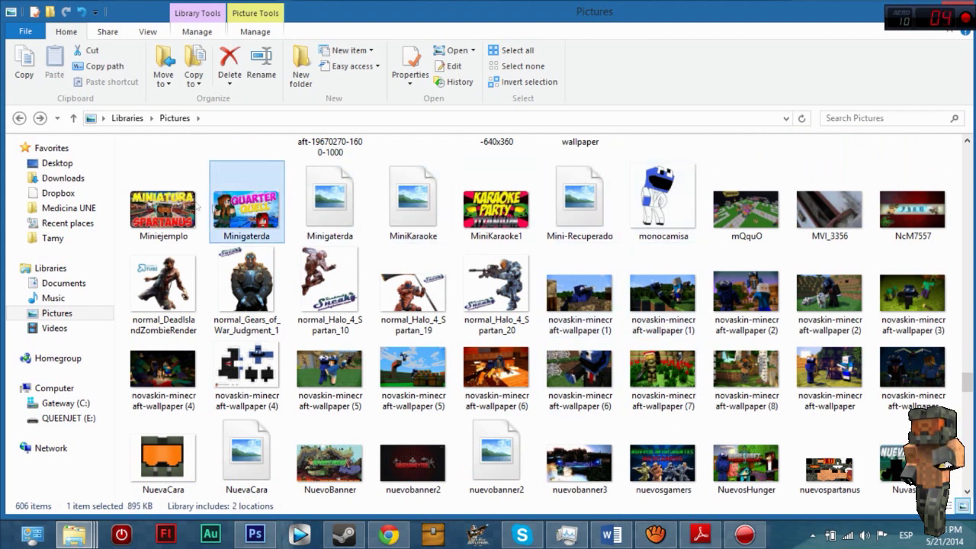
pyautogui.click(174, 200)
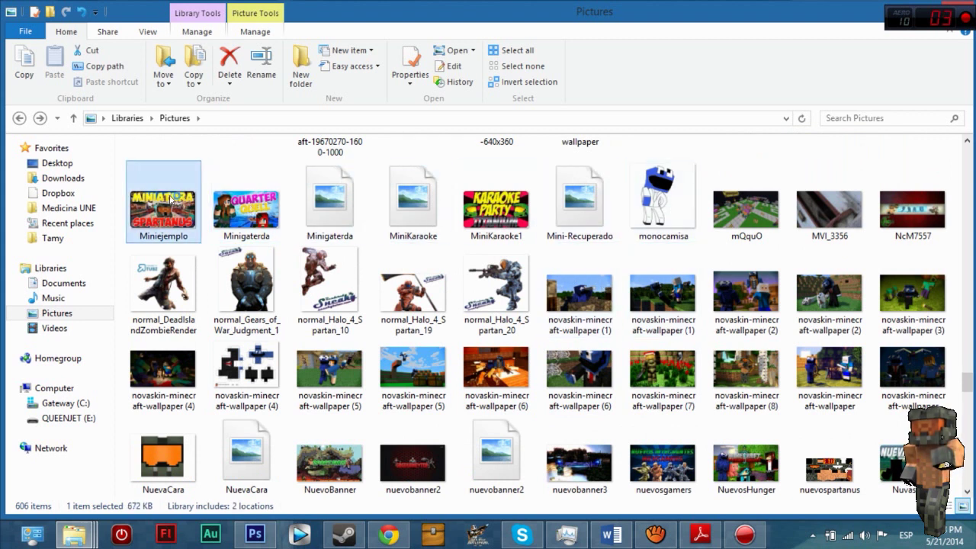
pyautogui.doubleClick(174, 200)
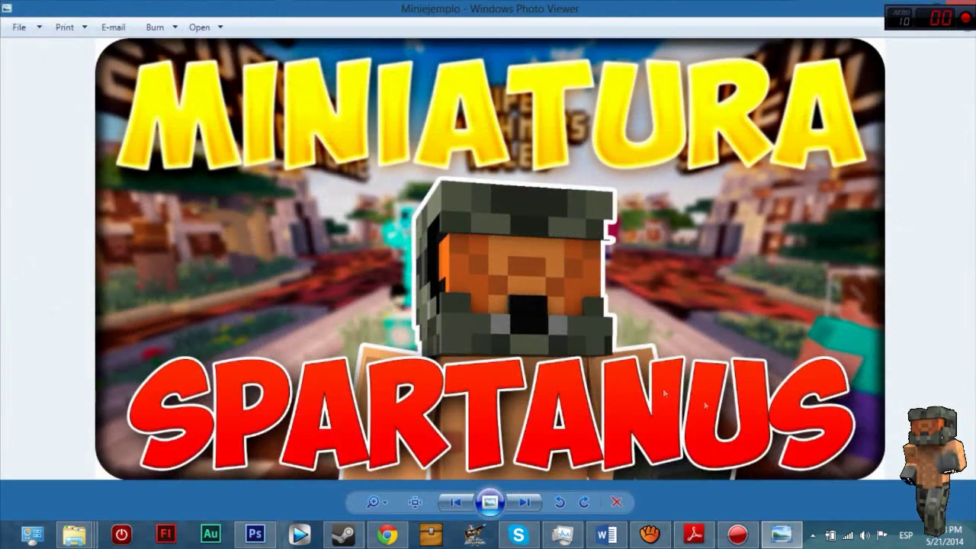
# Inspect the Miniejemplo thumbnail up close and at full size, and show the next image, Minigaterda, for comparison.
pyautogui.scroll(5, 631, 310)
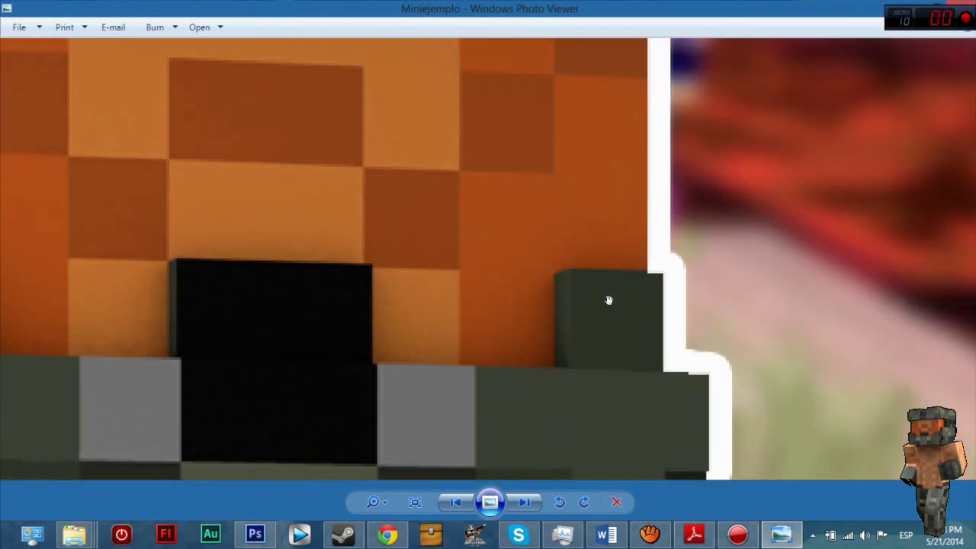
pyautogui.moveTo(813, 242); pyautogui.dragTo(146, 429)
pyautogui.scroll(-5, 364, 275)
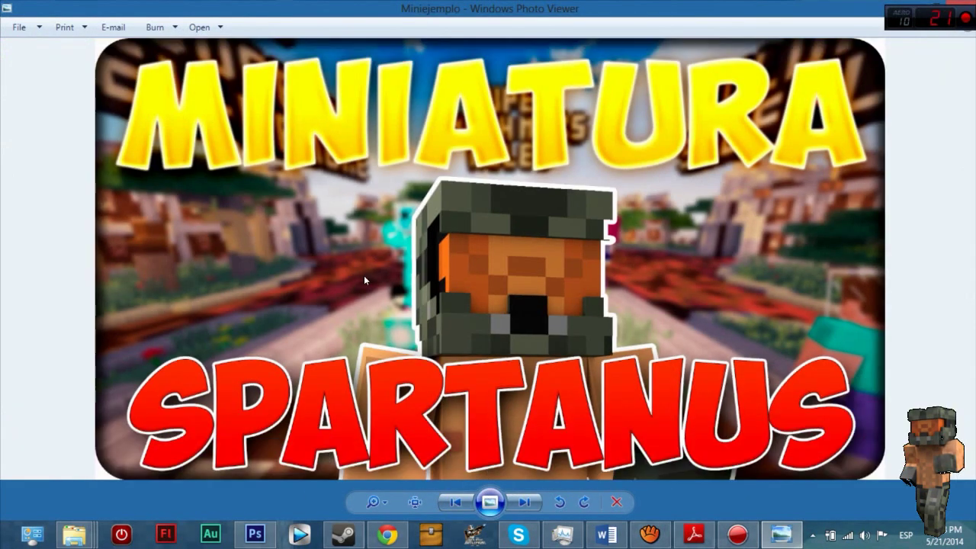
pyautogui.press('Right')
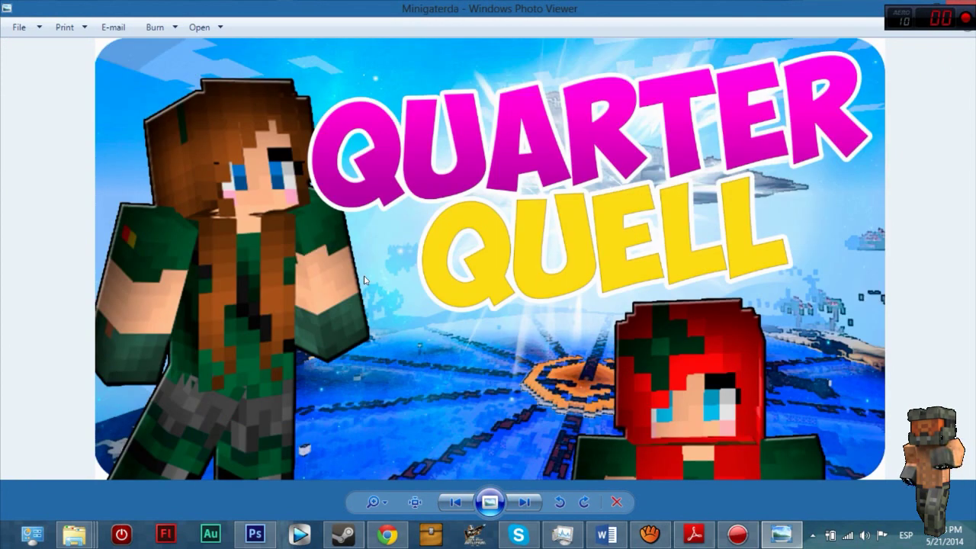